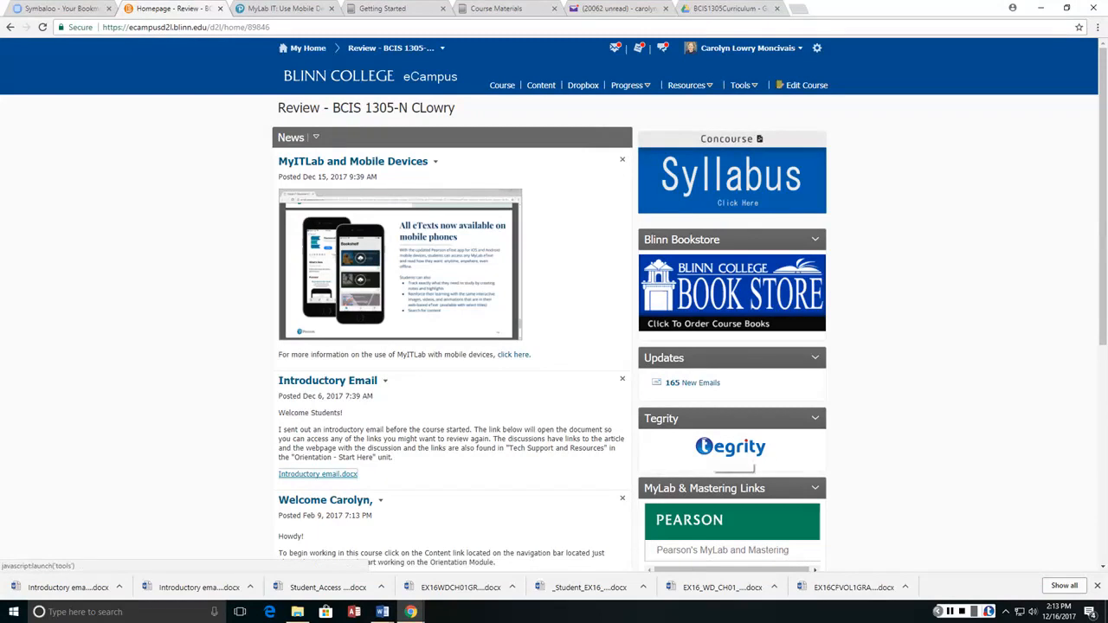
# Step: Switch to Word to show the Word Chapter 2 Guided Project title document, and return to the course site
pyautogui.click(382, 612)
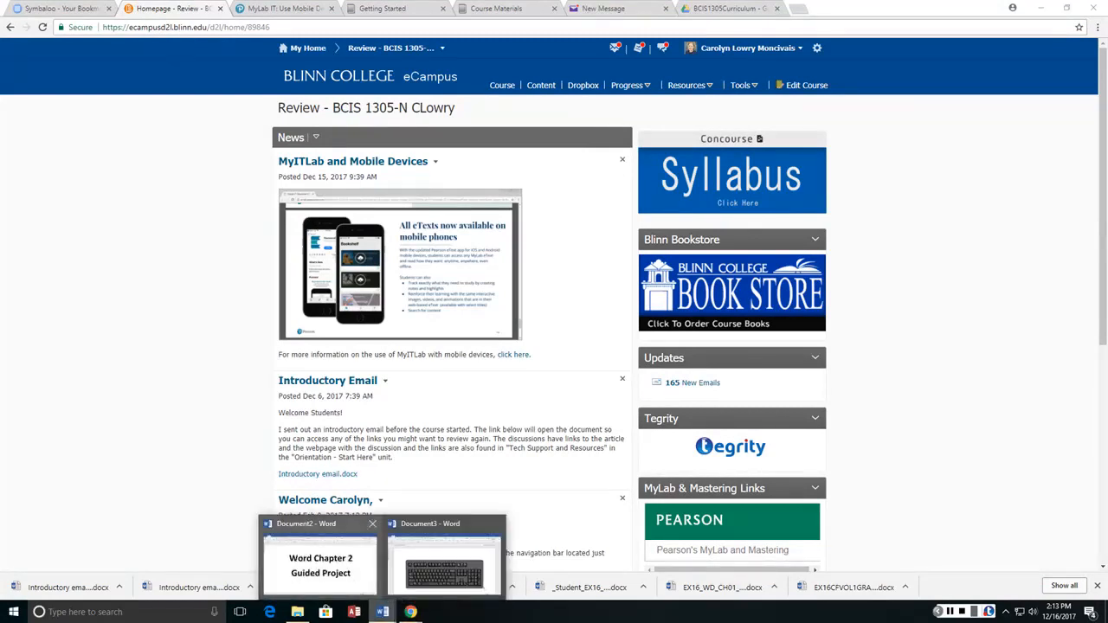
pyautogui.click(362, 568)
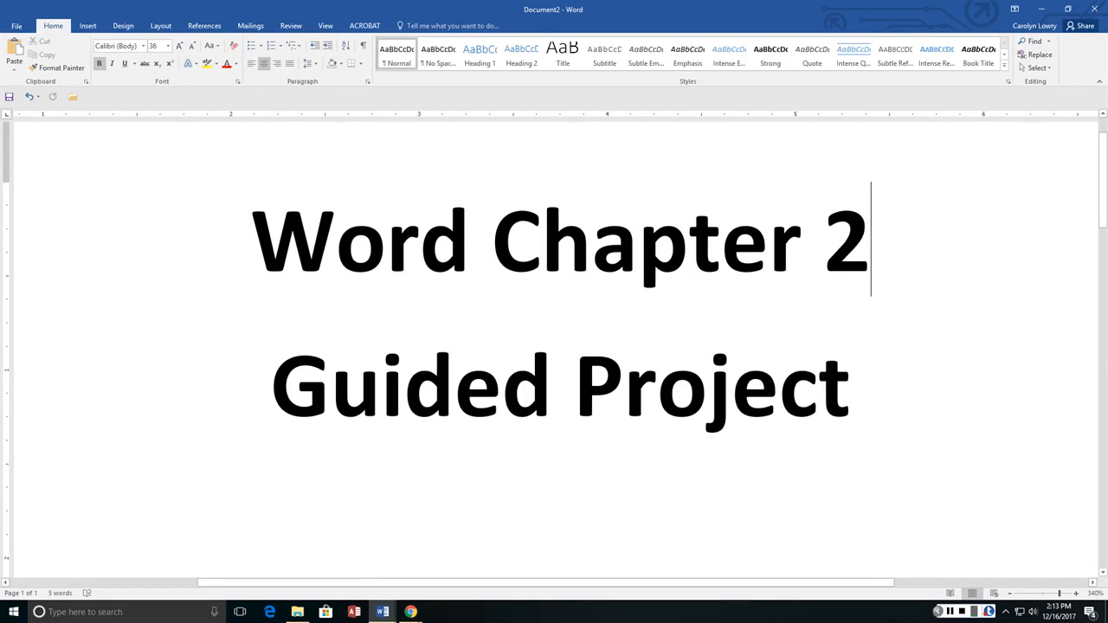
pyautogui.click(1042, 8)
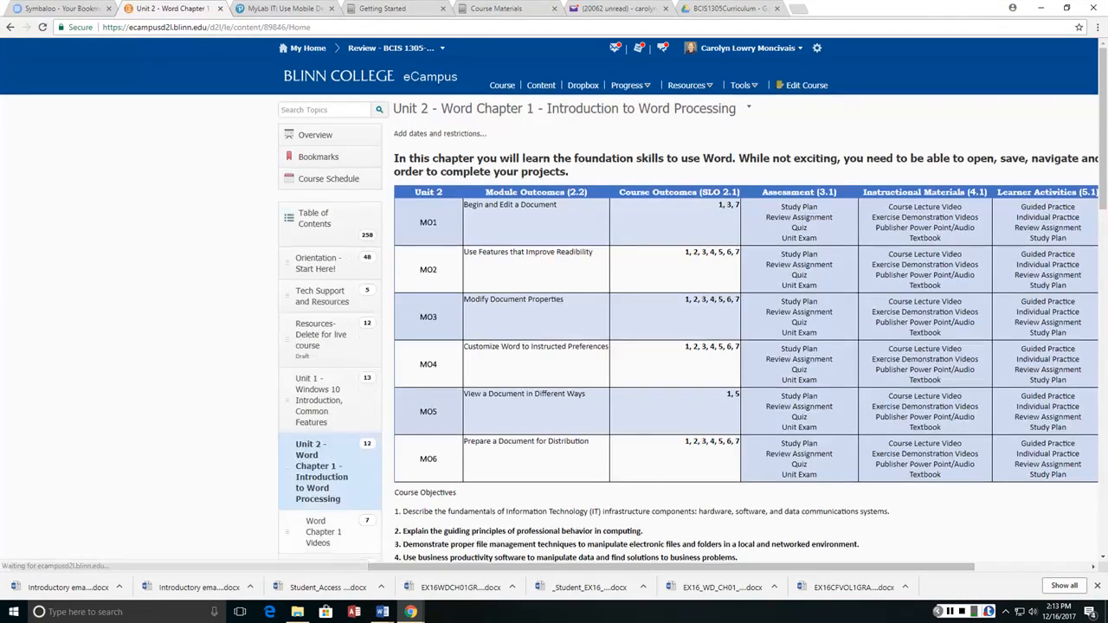
# Step: Open the W2-Guided Project from the Word Chapter 2 Assignments checklist in Unit 3 - Document Presentation
pyautogui.scroll(-3, 745, 346)
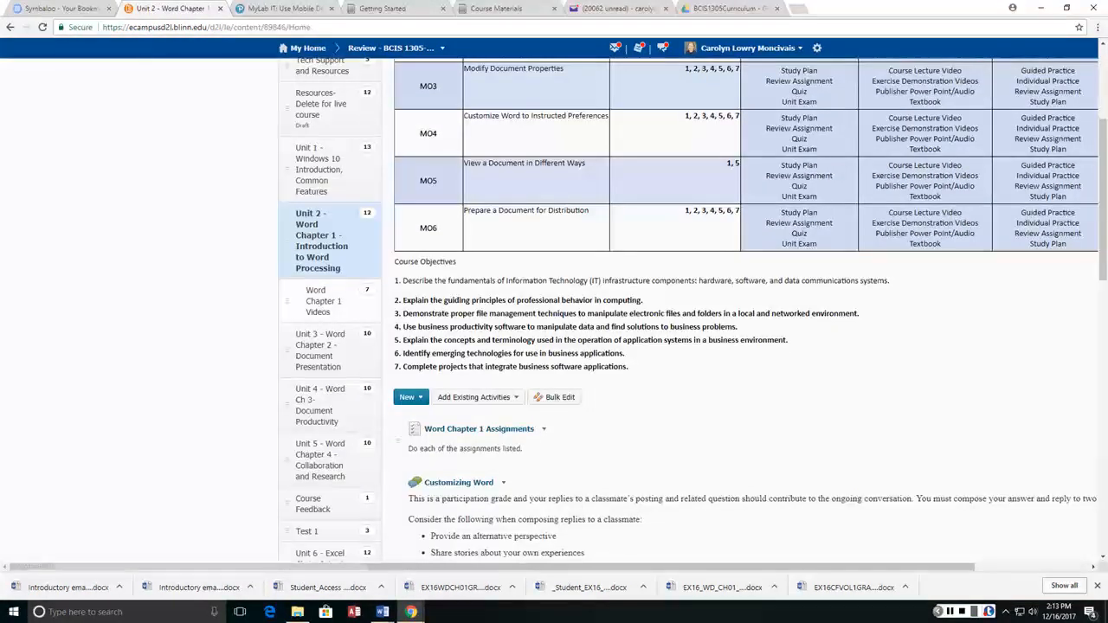
pyautogui.click(318, 351)
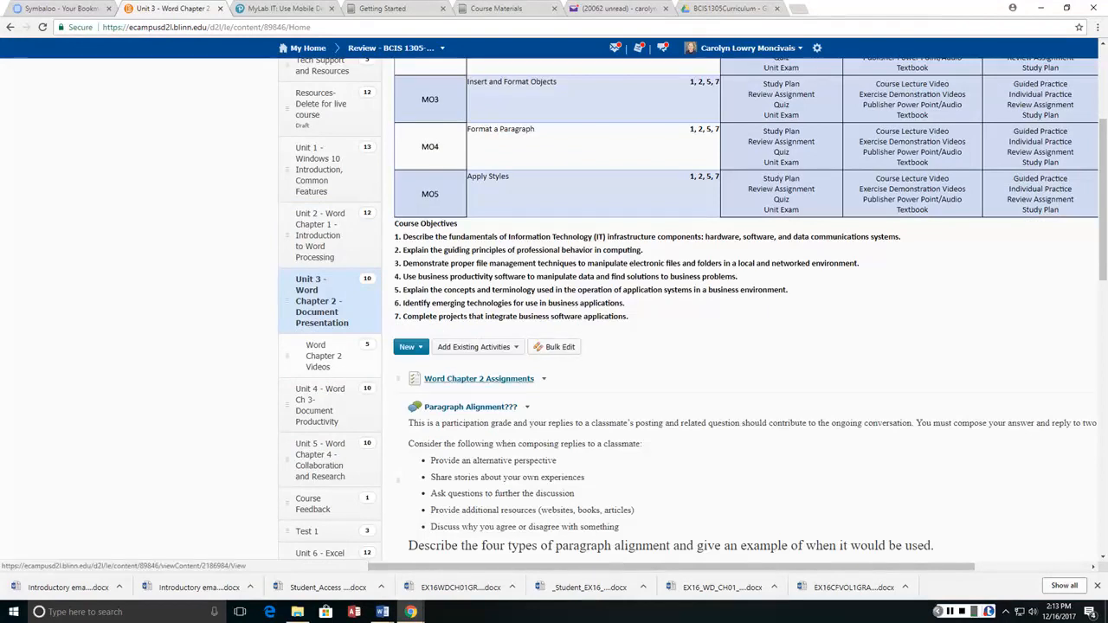
pyautogui.click(473, 379)
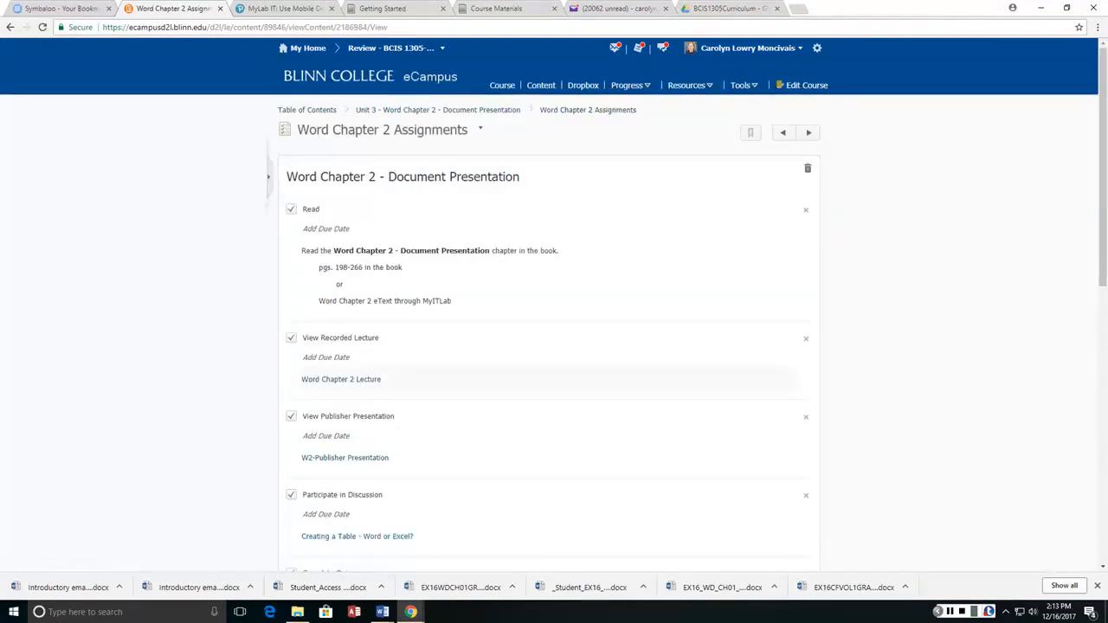
pyautogui.scroll(-2, 554, 347)
pyautogui.scroll(-2, 554, 363)
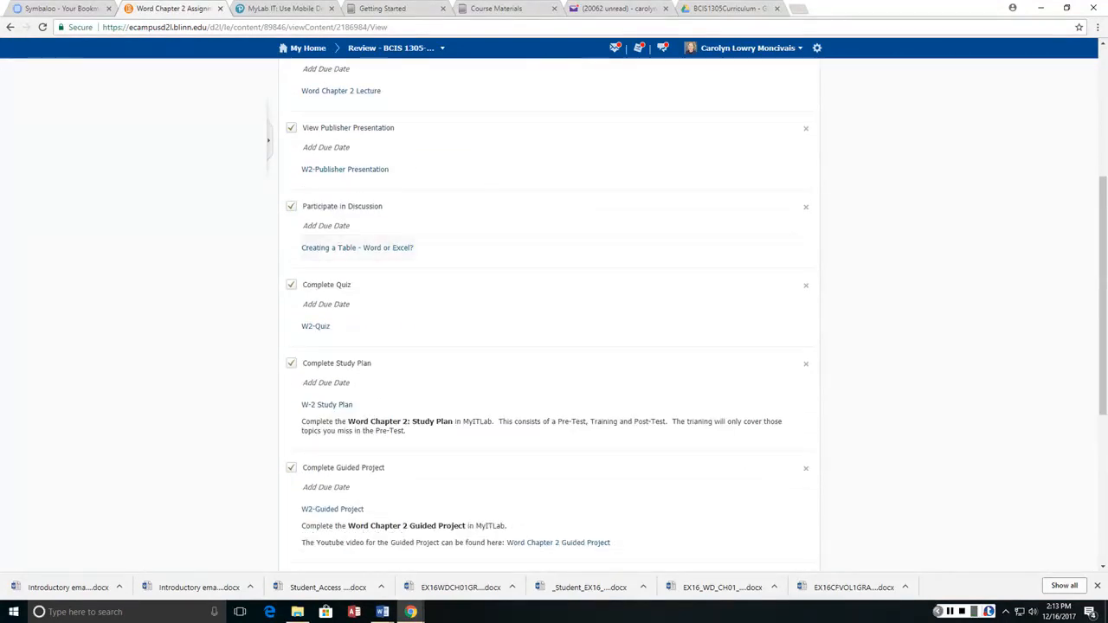
pyautogui.scroll(-2, 333, 343)
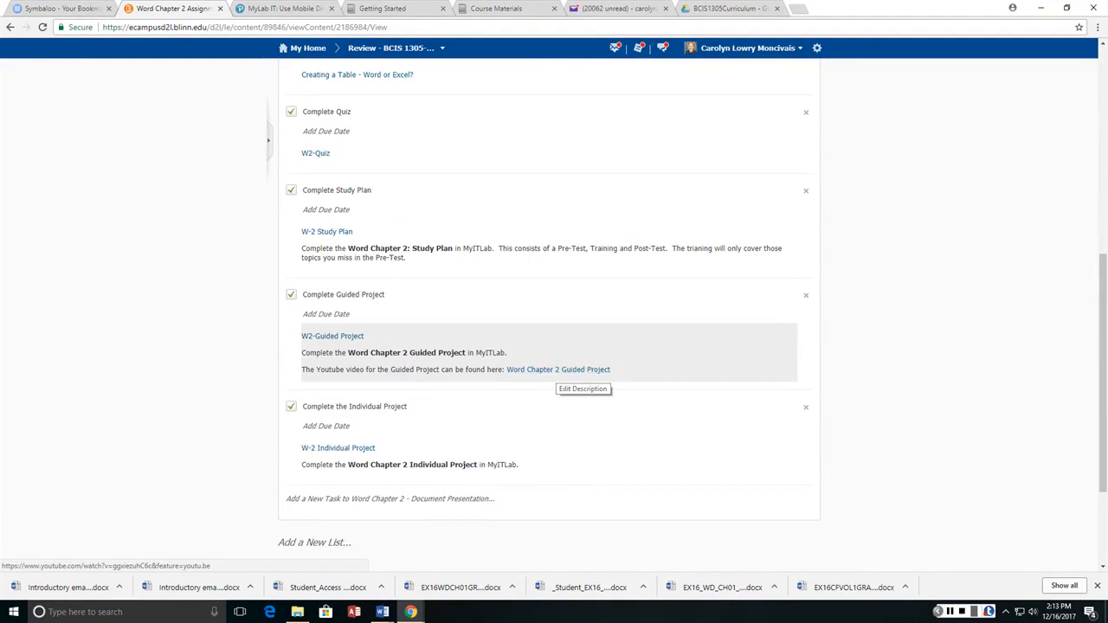
pyautogui.click(336, 337)
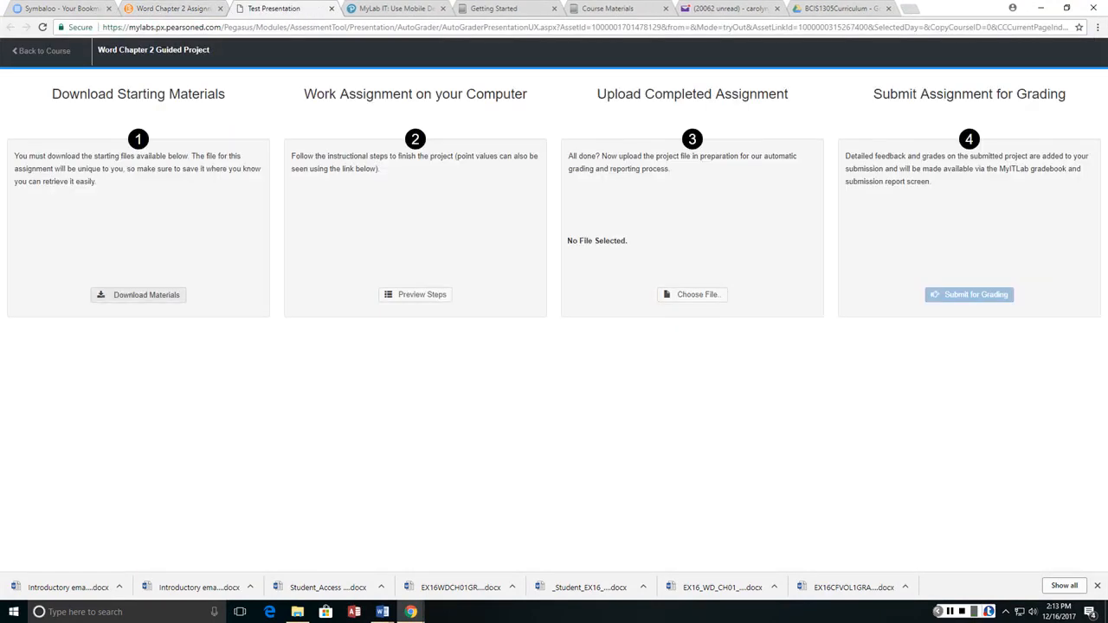
# Step: Download the guided project's four starting files: the Investment Research instructions, the student Investment document, and the Bull and Bear pictures
pyautogui.click(138, 294)
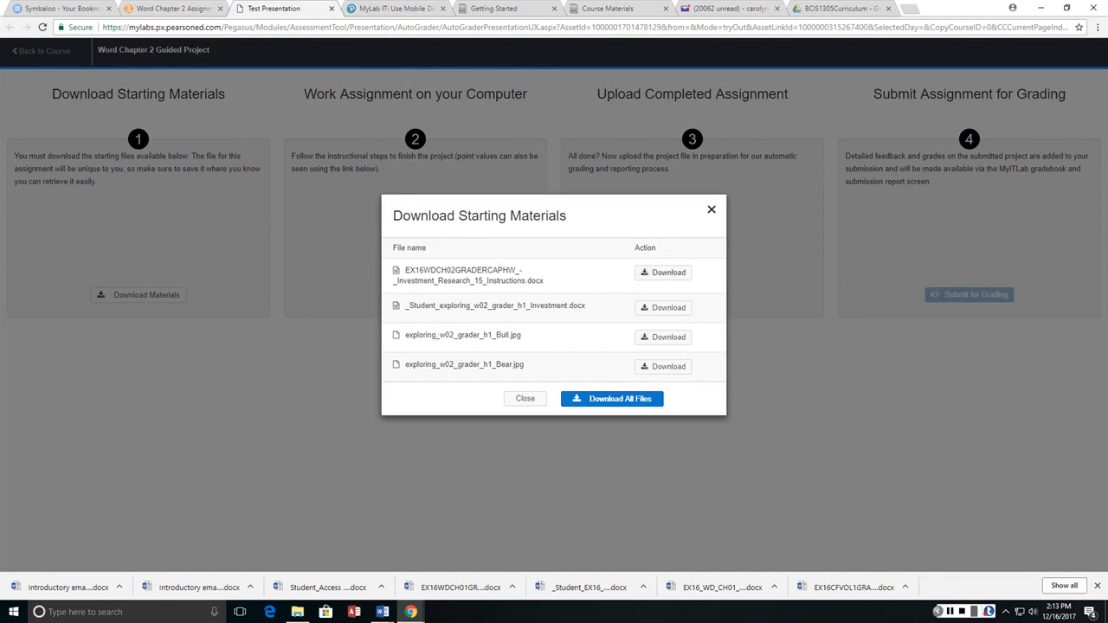
pyautogui.click(664, 273)
pyautogui.click(663, 307)
pyautogui.click(663, 335)
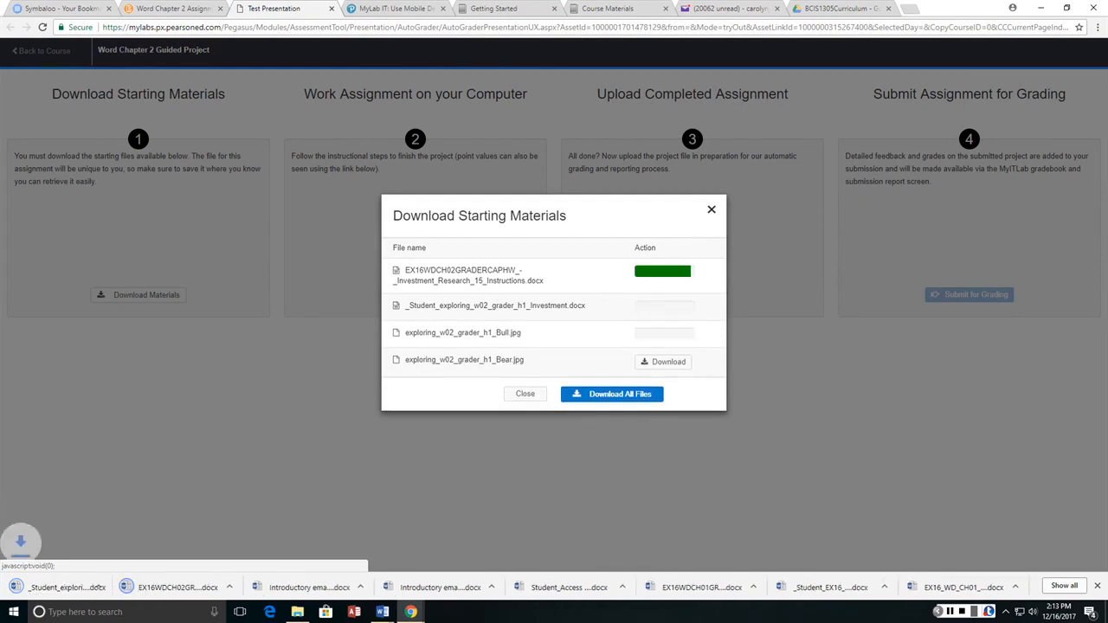
pyautogui.click(663, 362)
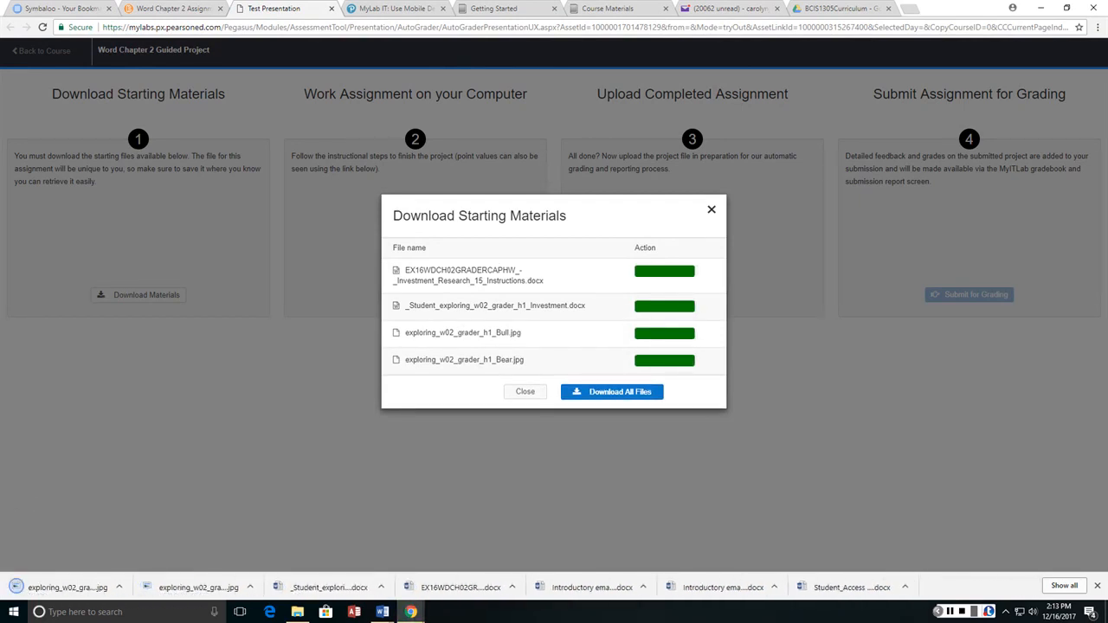
pyautogui.click(711, 210)
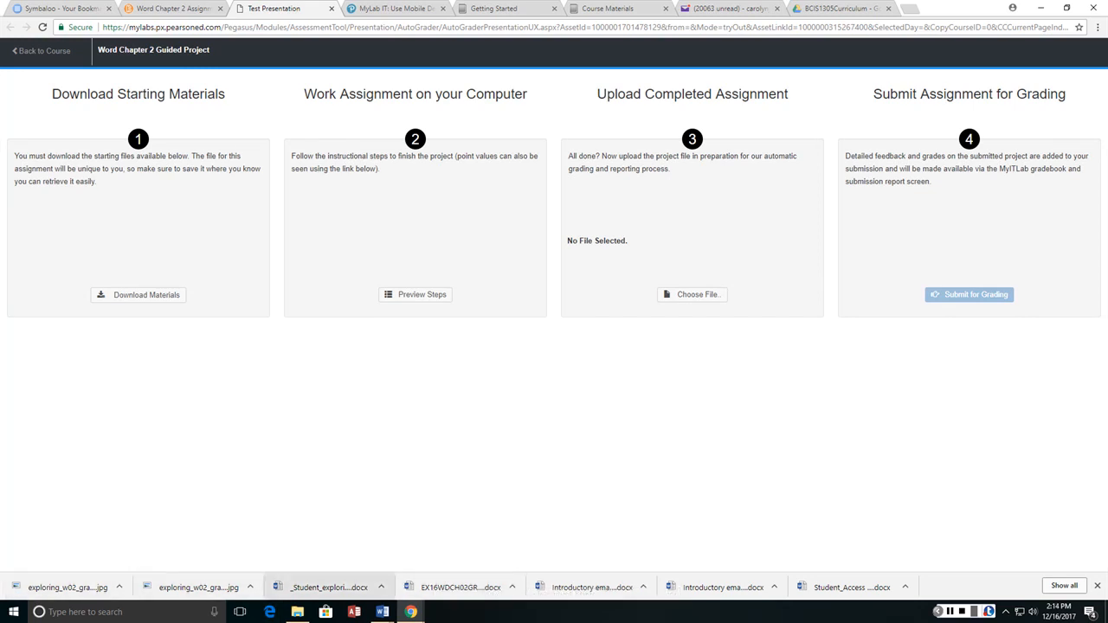
# Step: Open the downloaded instructions and the student Investment document in Word, and maximize both windows
pyautogui.click(460, 587)
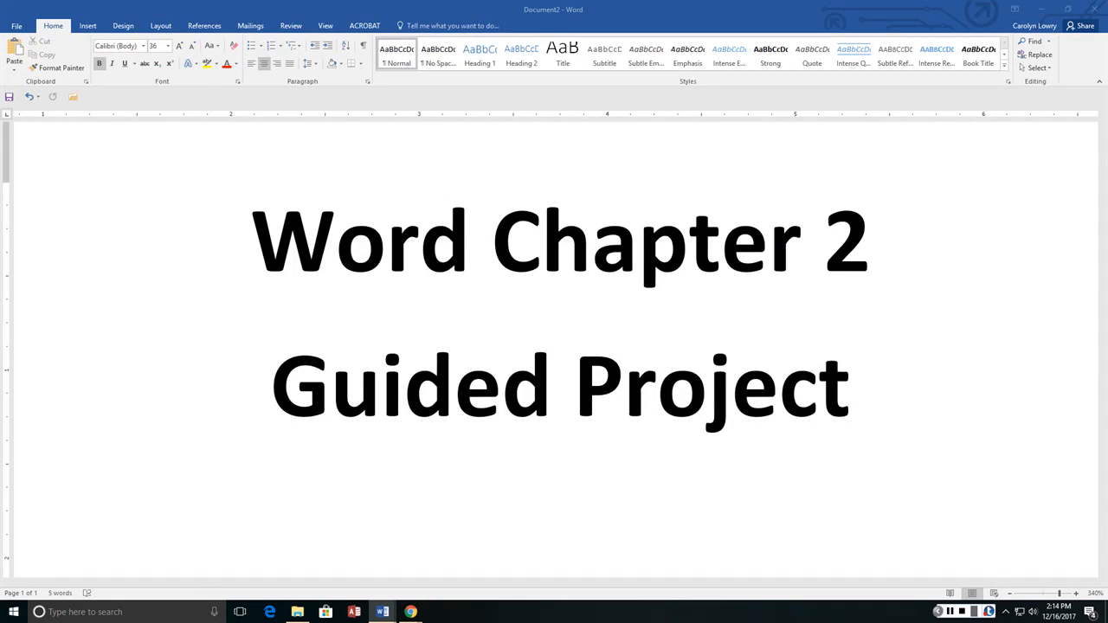
pyautogui.hotkey('alt', 'Tab')
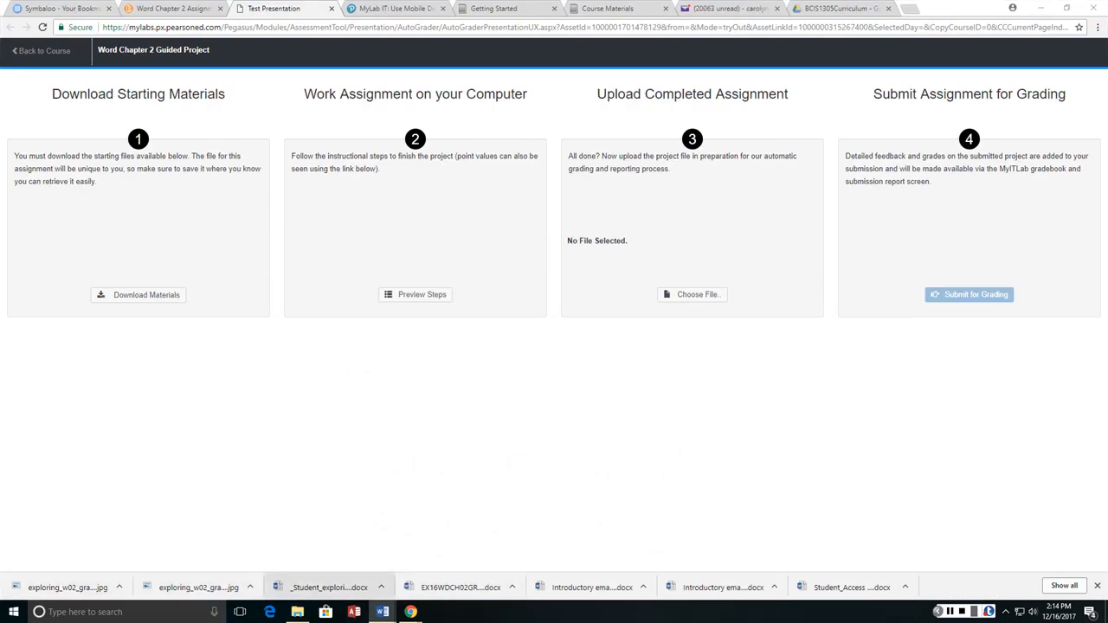
pyautogui.click(329, 587)
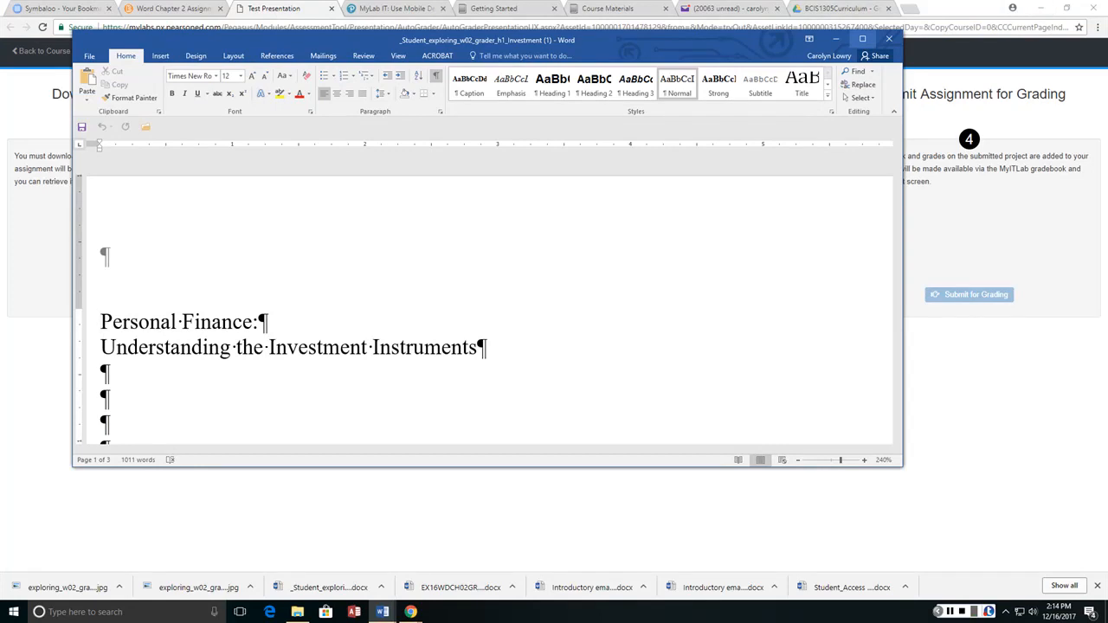
pyautogui.click(862, 39)
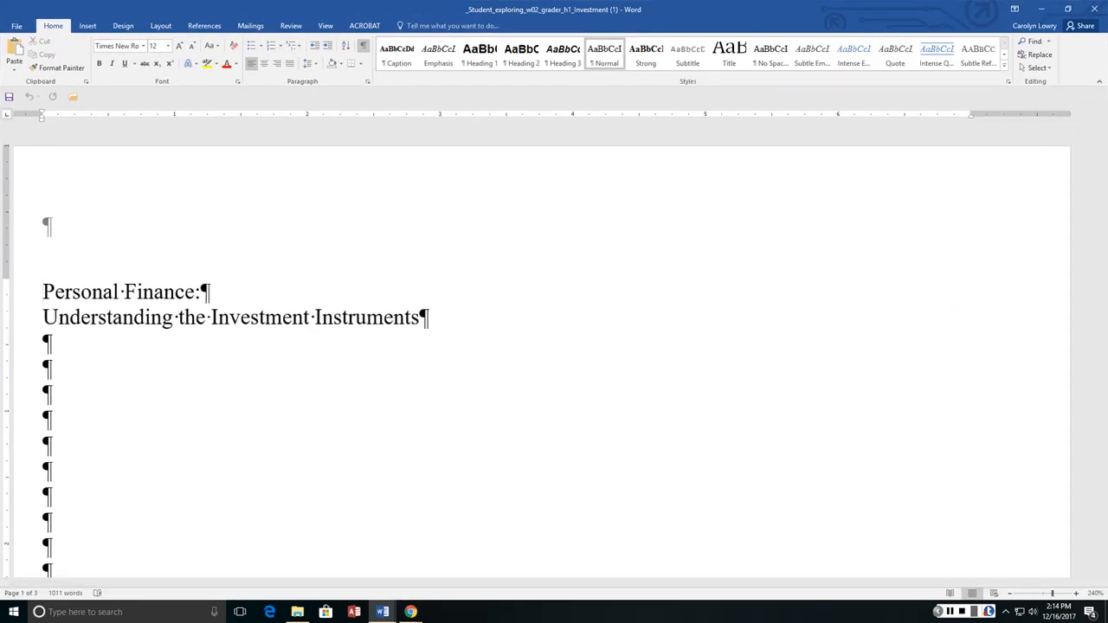
pyautogui.moveTo(0, 39); pyautogui.dragTo(500, 27)
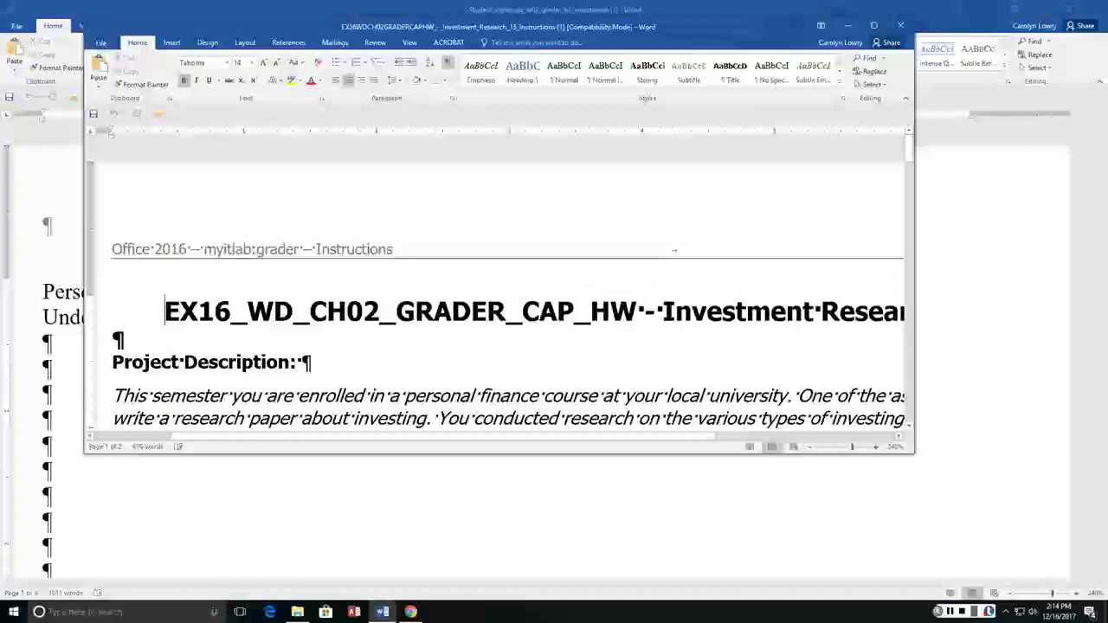
pyautogui.click(874, 26)
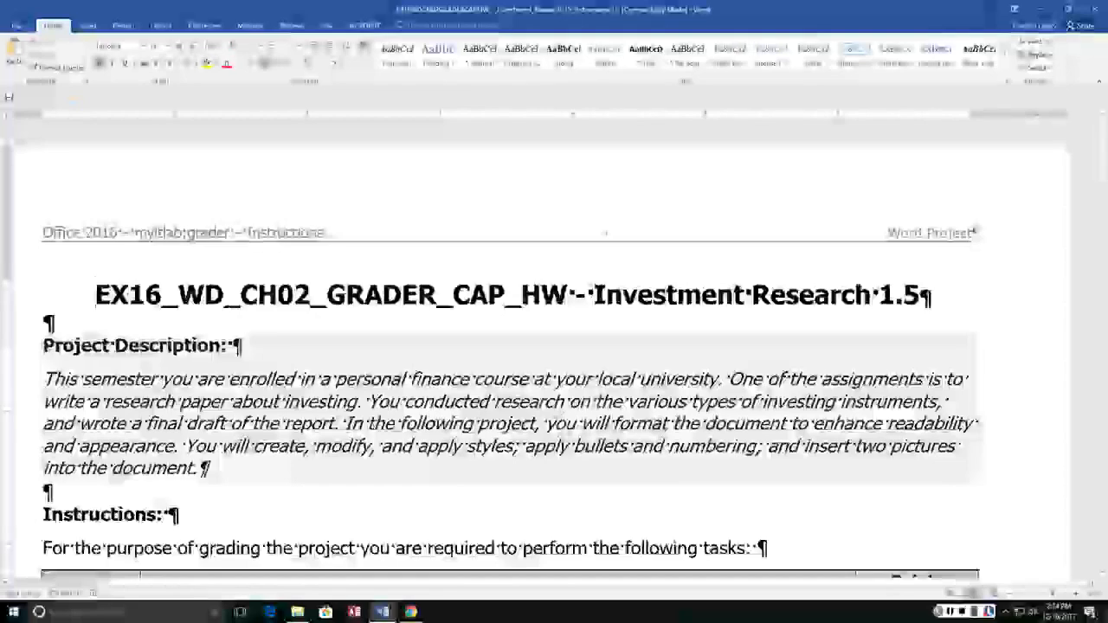
# Step: Read through the Investment Research instructions, examining the project description, all task steps and their point values, and return to the first tasks
pyautogui.scroll(-1, 492, 411)
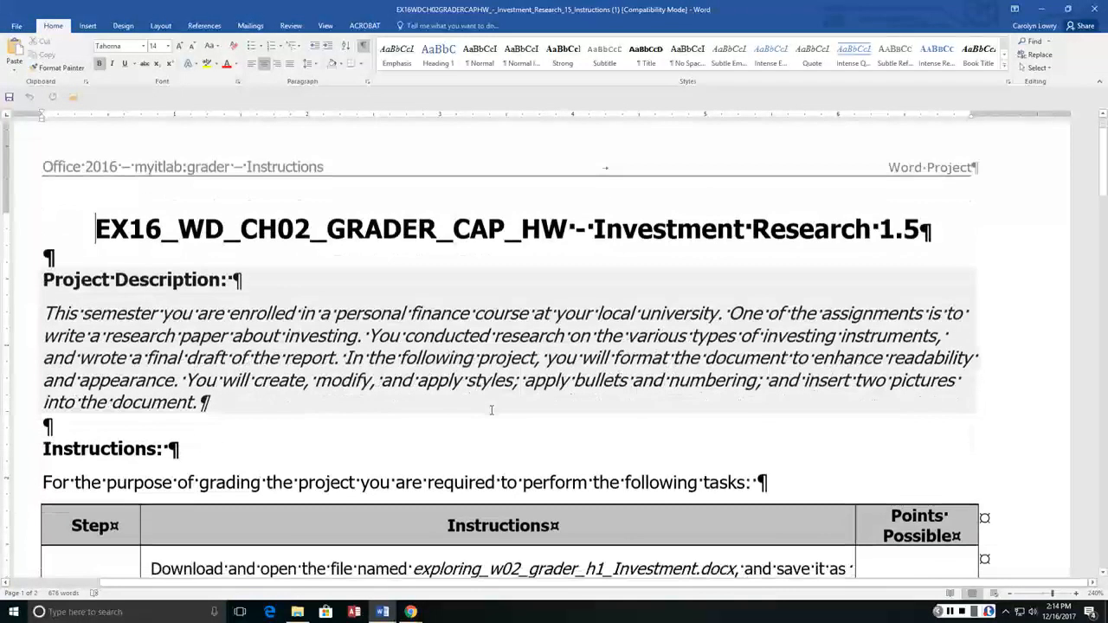
pyautogui.scroll(-1, 491, 411)
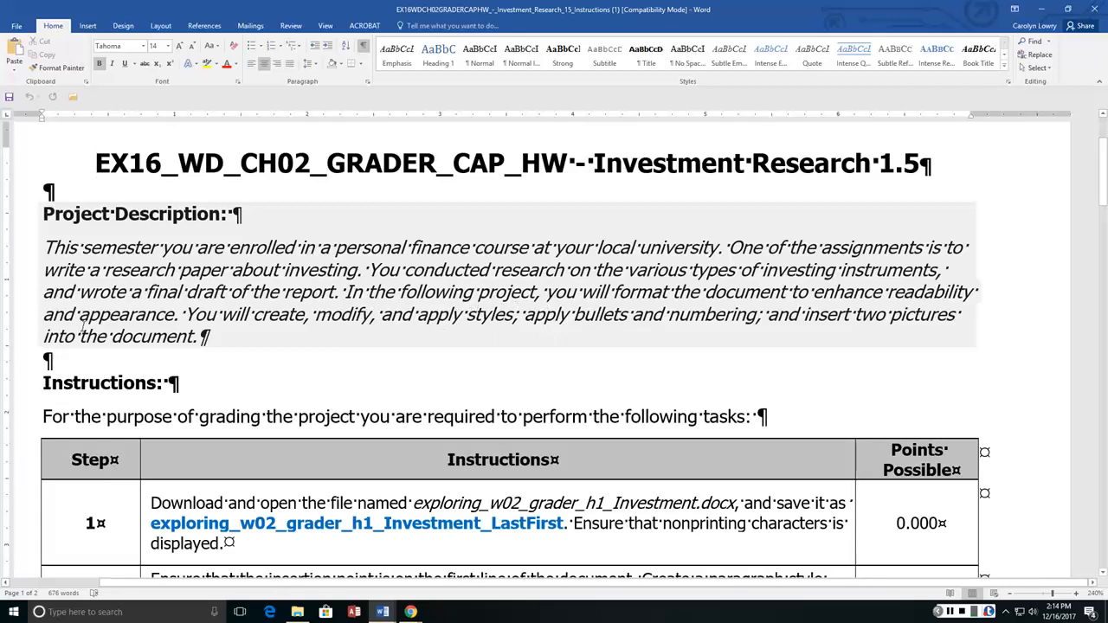
pyautogui.scroll(-3, 268, 342)
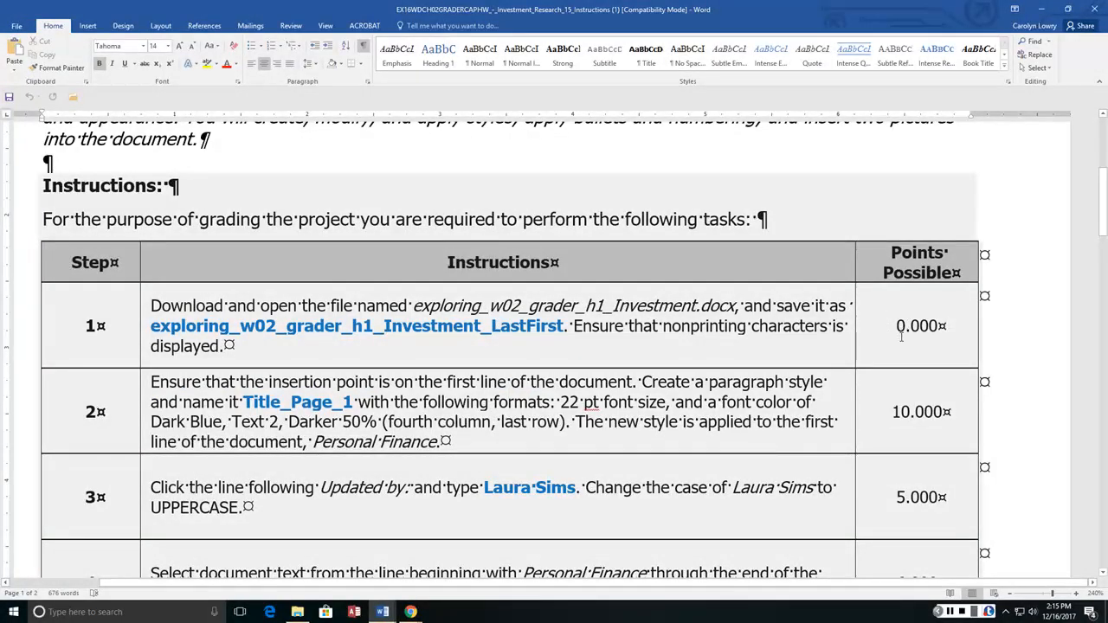
pyautogui.scroll(-10, 901, 338)
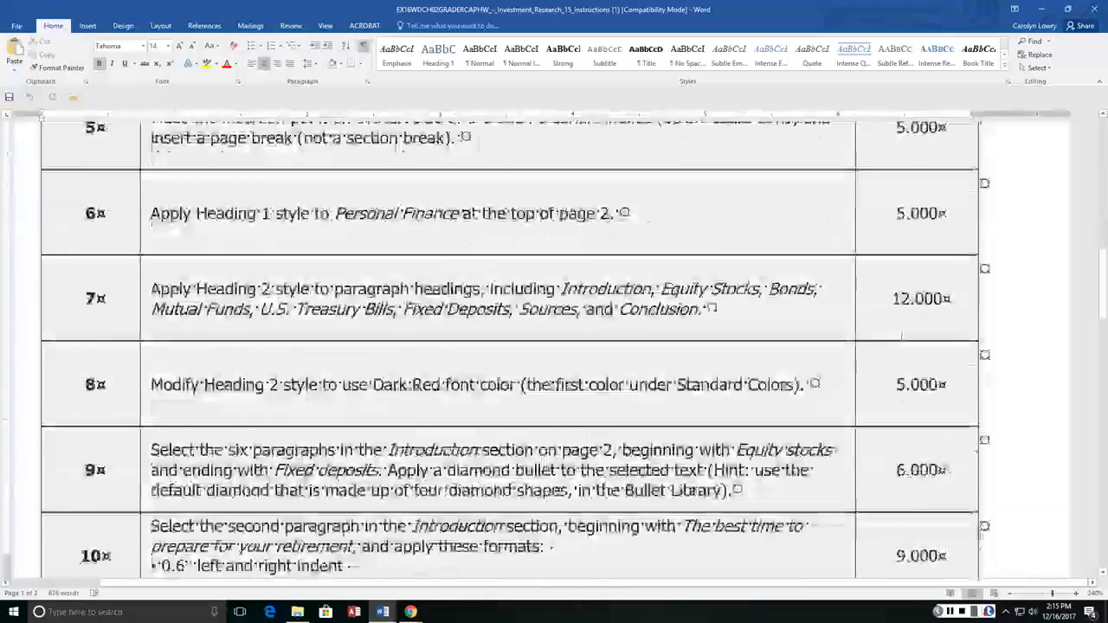
pyautogui.scroll(-10, 902, 338)
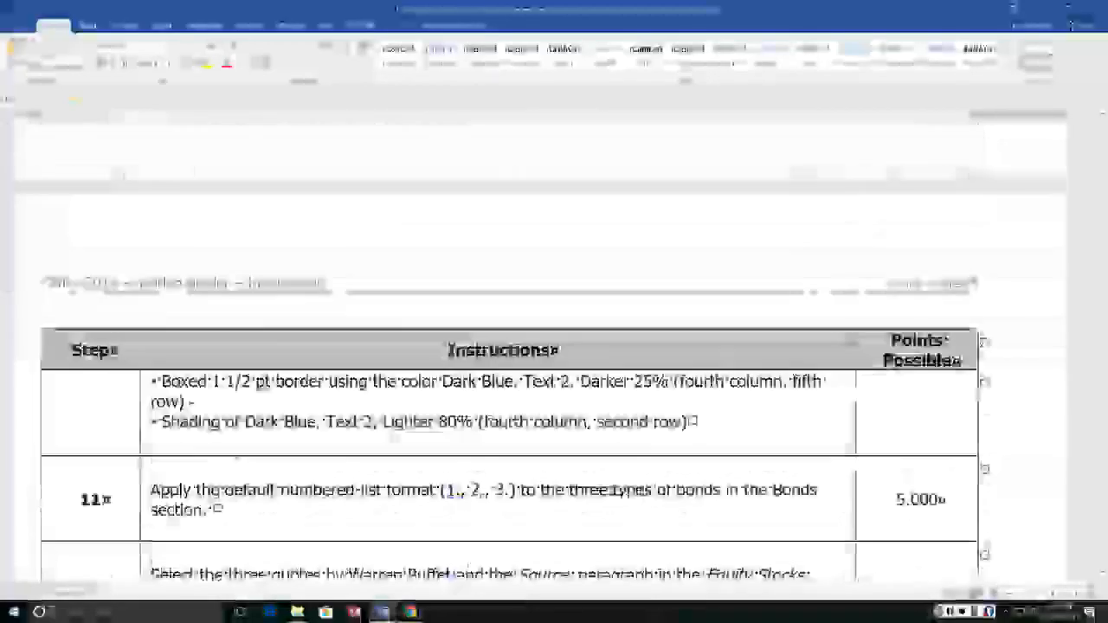
pyautogui.scroll(-10, 902, 338)
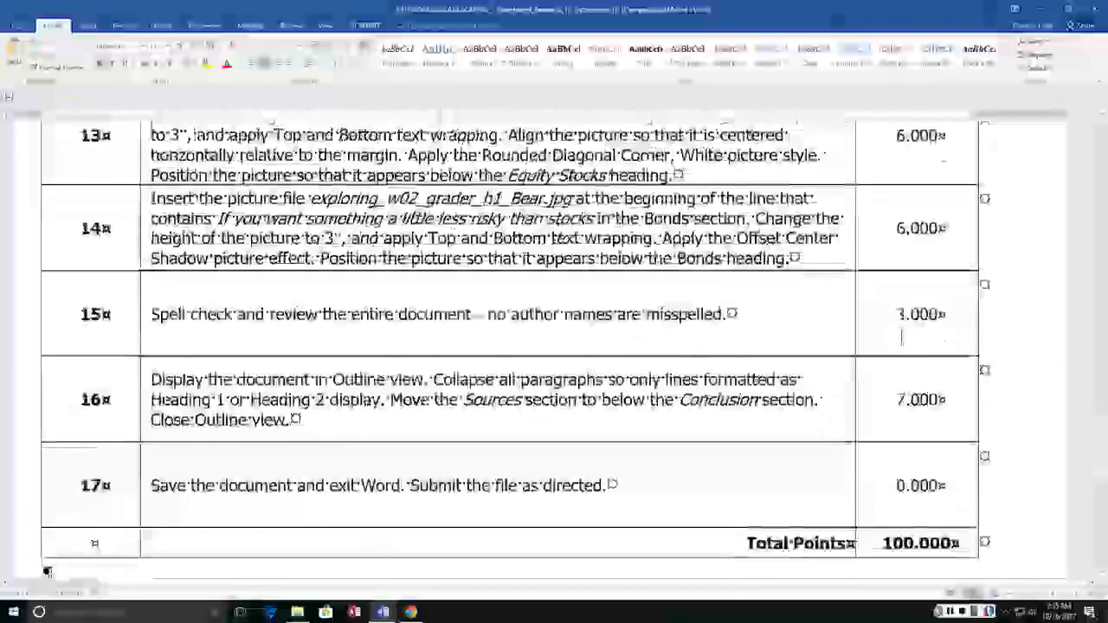
pyautogui.scroll(-4, 901, 338)
pyautogui.scroll(8, 902, 338)
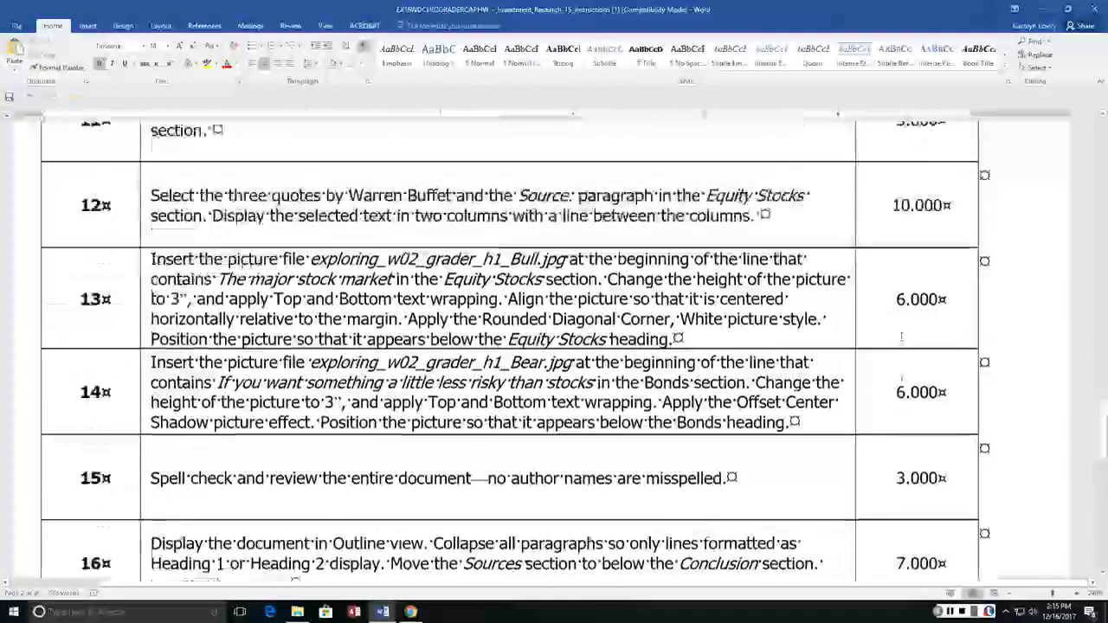
pyautogui.scroll(4, 902, 338)
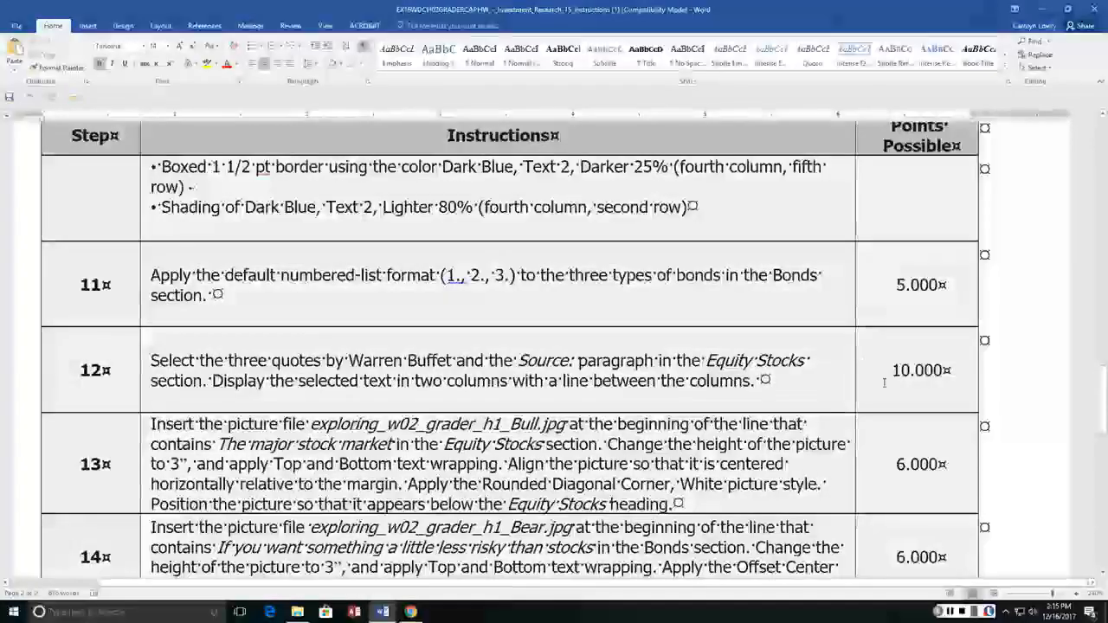
pyautogui.scroll(15, 884, 382)
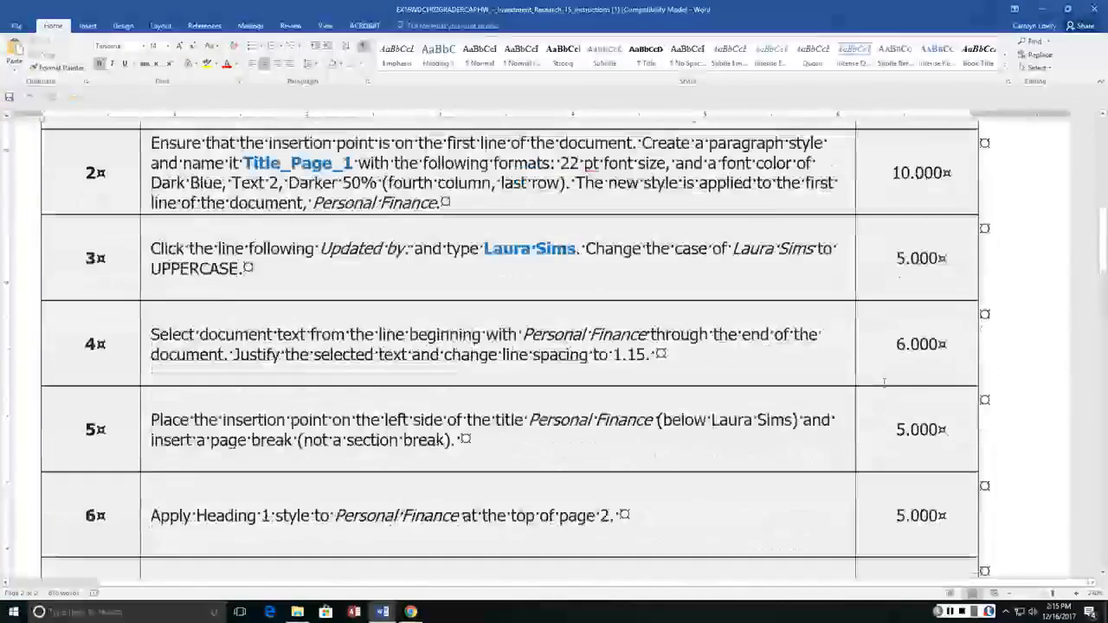
pyautogui.scroll(7, 884, 382)
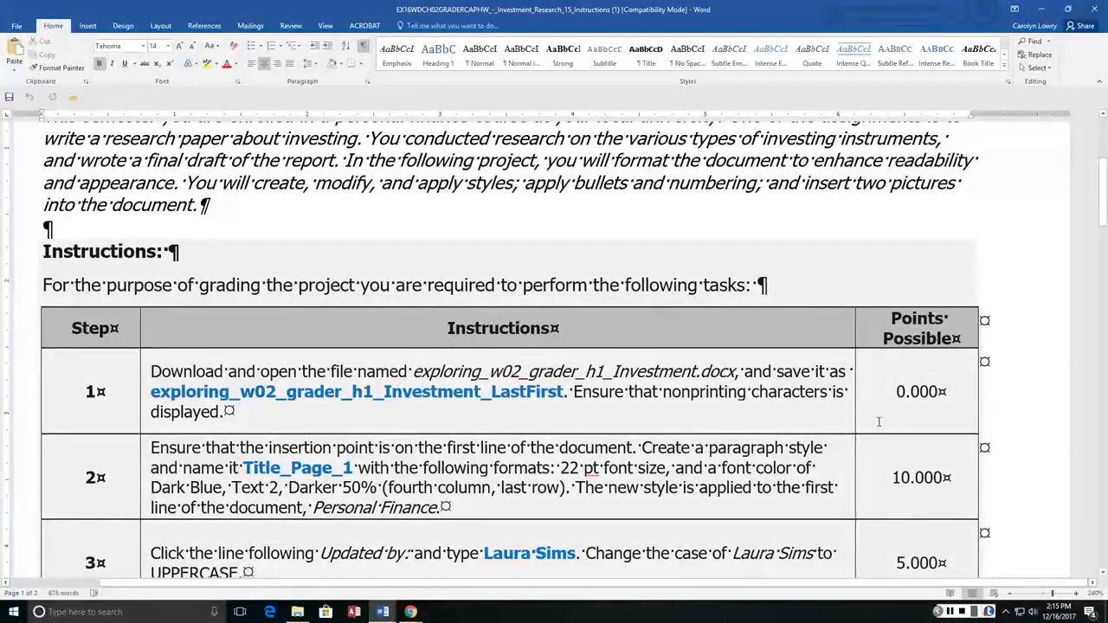
pyautogui.scroll(-1, 879, 422)
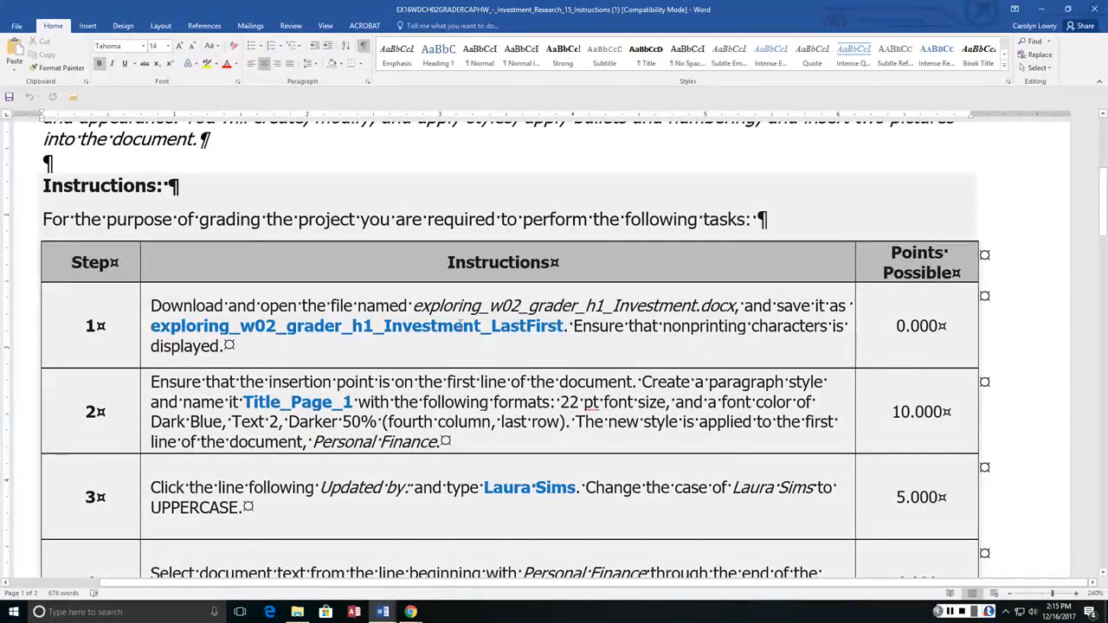
pyautogui.scroll(-1, 651, 337)
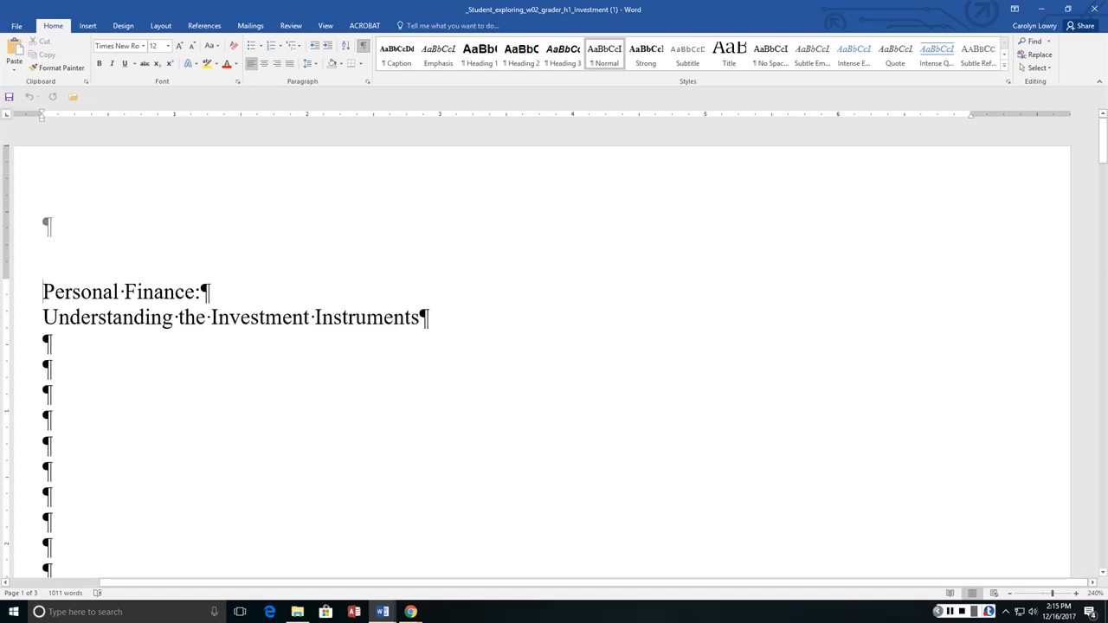
# Step: Hide the nonprinting characters in the student Investment document and display them again
pyautogui.hotkey('ctrl', 'shift', '8')
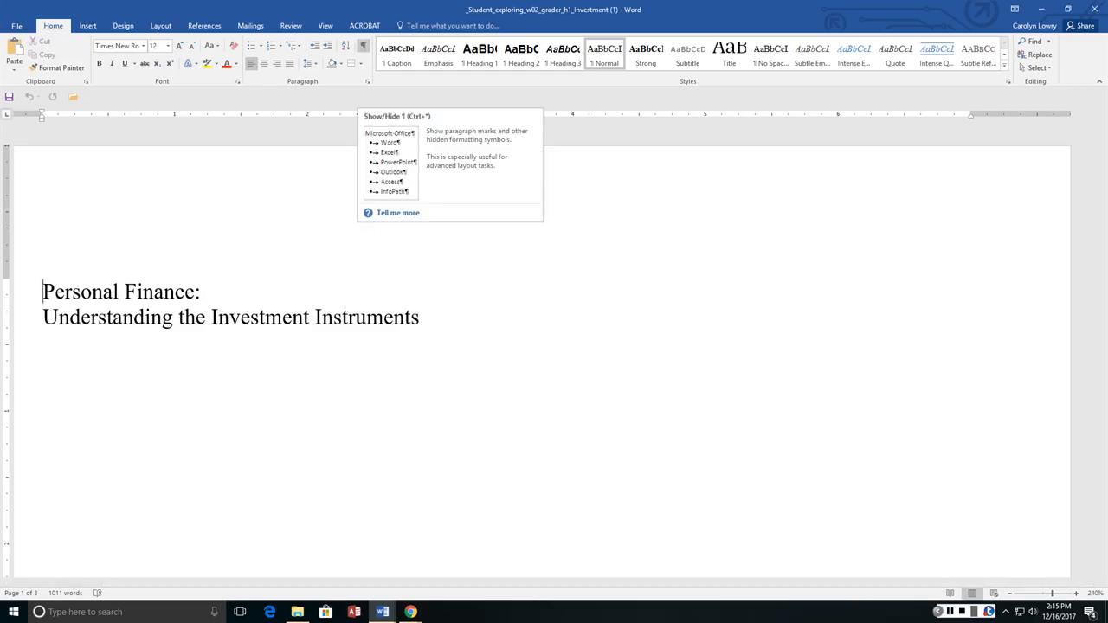
pyautogui.hotkey('ctrl', 'shift', '8')
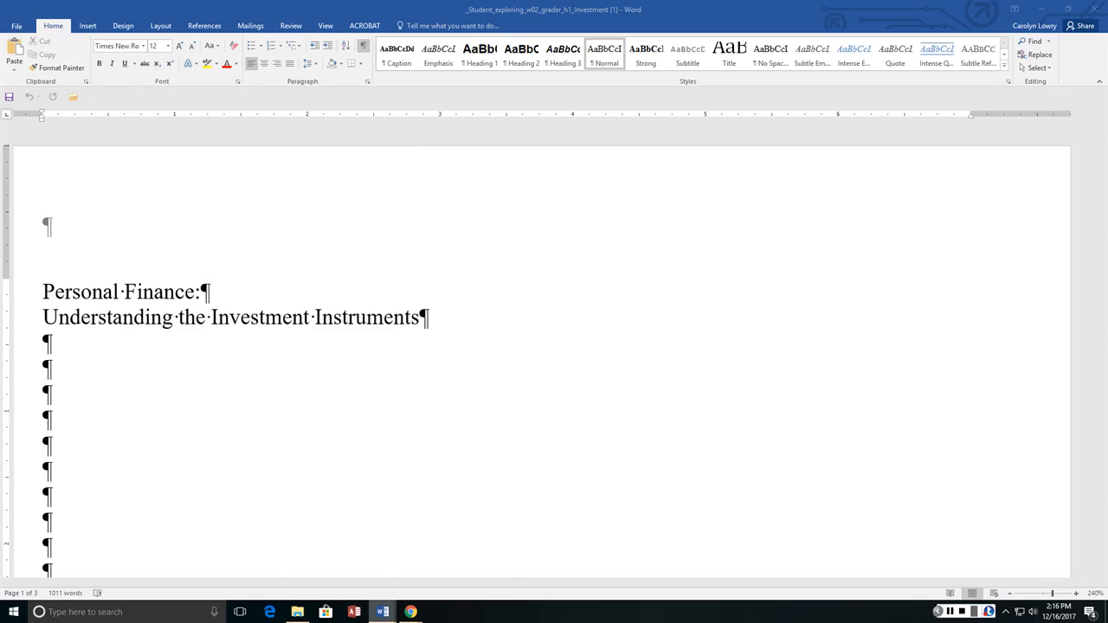
# Step: View the keyboard picture in Document3, and return to the student Investment document
pyautogui.moveTo(382, 611)
pyautogui.click(346, 558)
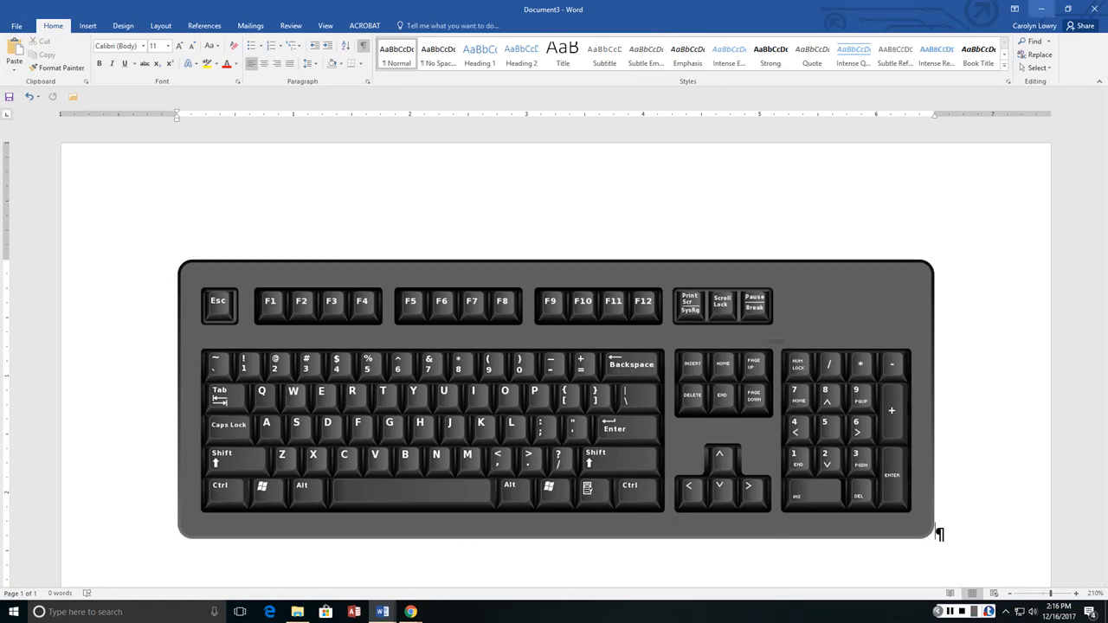
pyautogui.click(1042, 8)
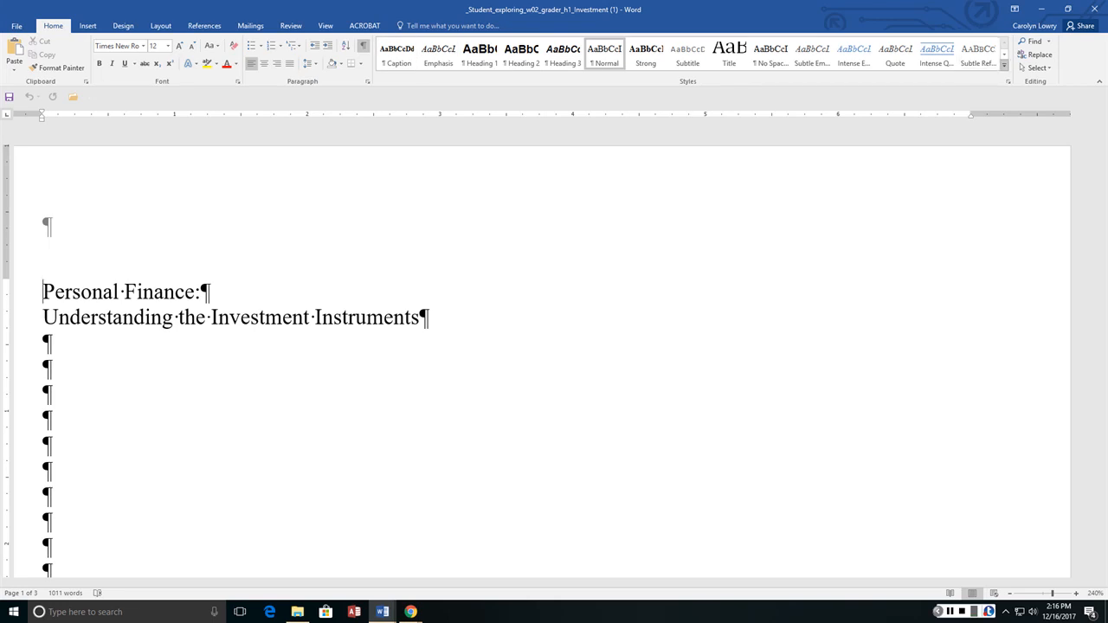
# Step: Start a new style from the Personal Finance: title, name it Title_Page_1, and open its full formatting options
pyautogui.click(1005, 66)
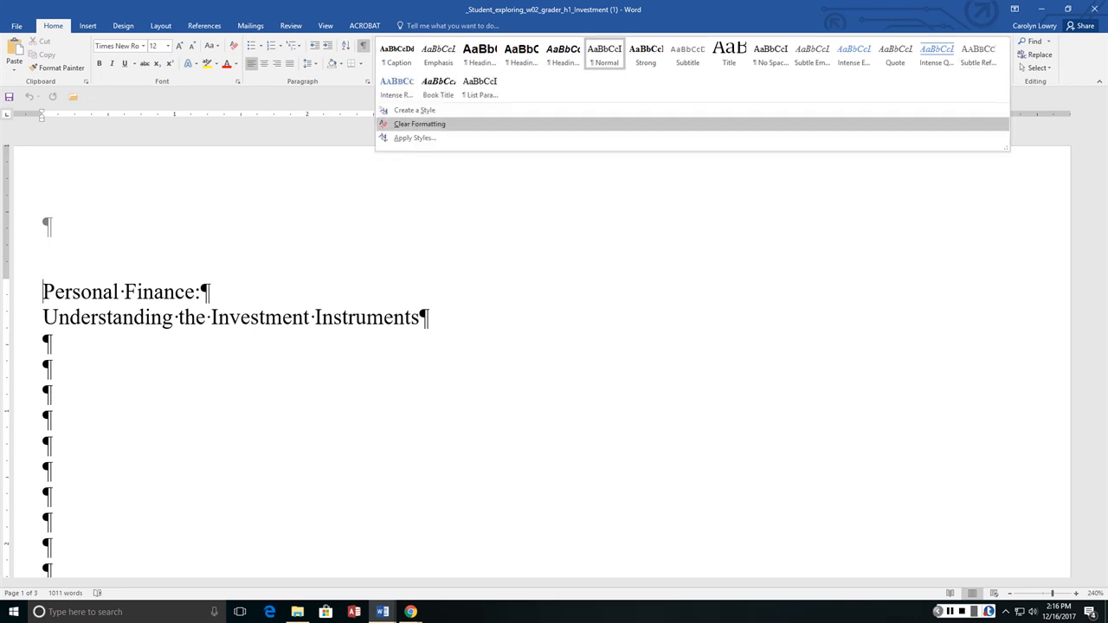
pyautogui.click(415, 110)
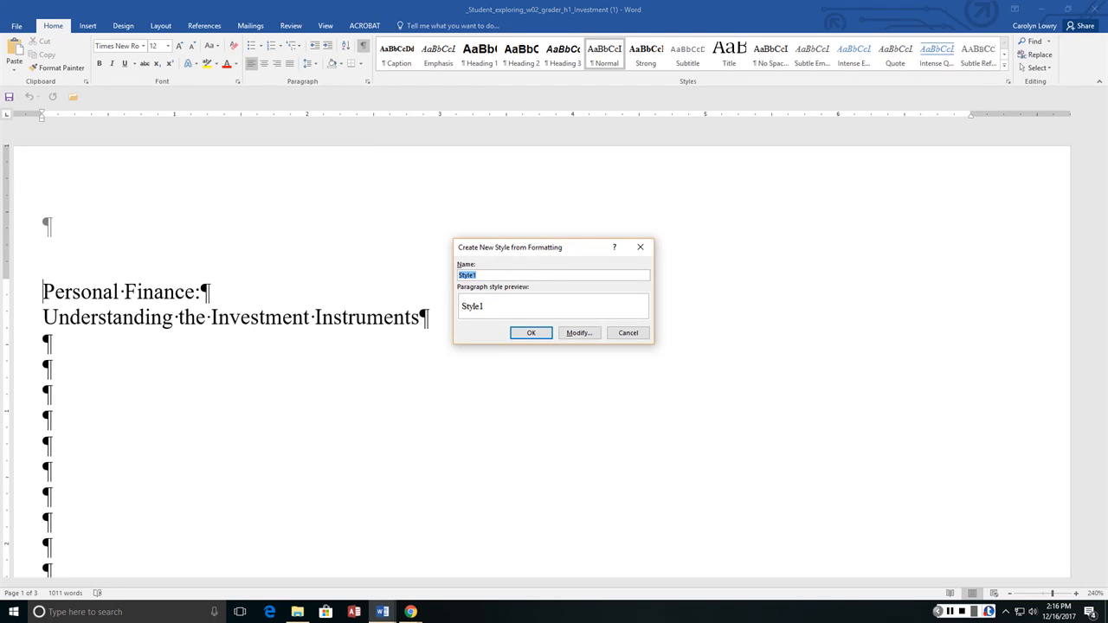
pyautogui.write('Title_Page_')
pyautogui.press('Tab')
pyautogui.moveTo(554, 248); pyautogui.dragTo(700, 173)
pyautogui.click(616, 294)
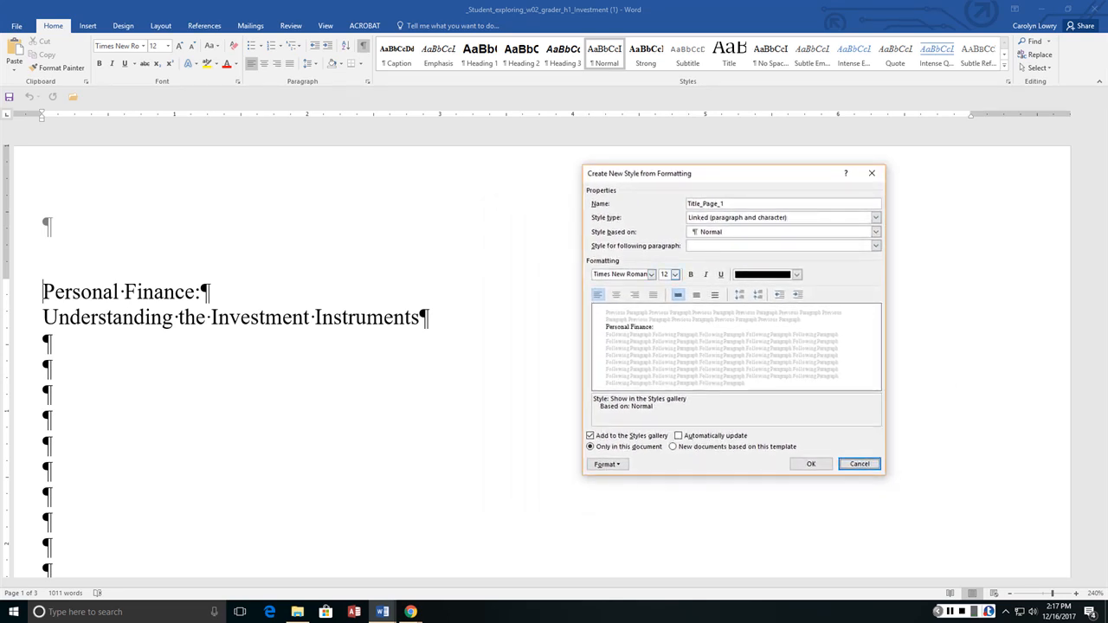
# Step: Set the Title_Page_1 style to 22 pt font size with the darkest blue Text 2 font color, and create the style
pyautogui.click(676, 274)
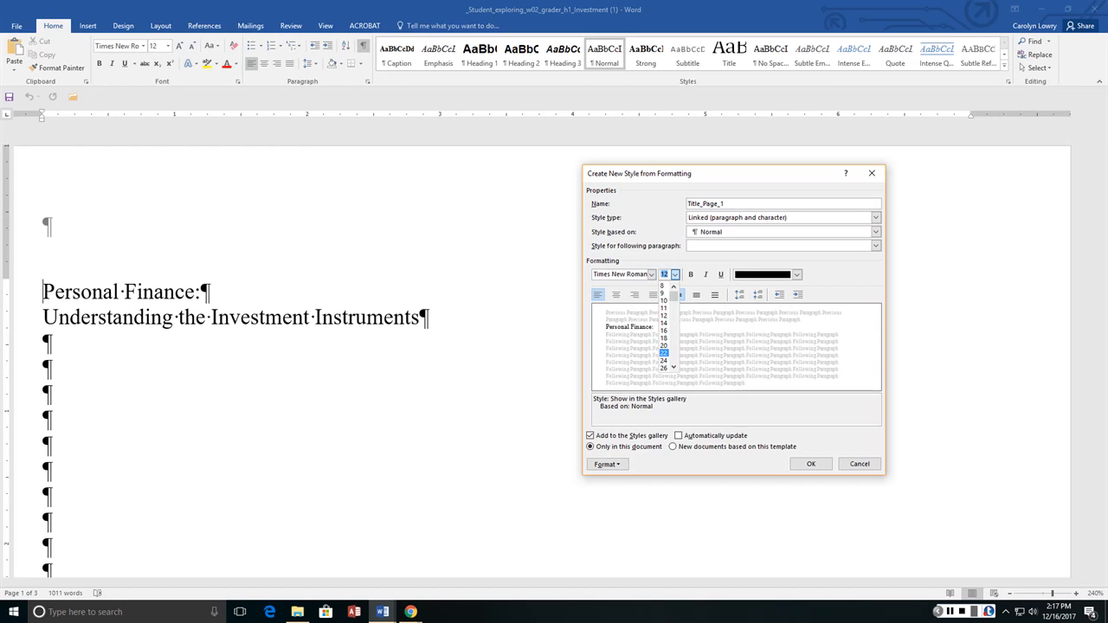
pyautogui.click(664, 352)
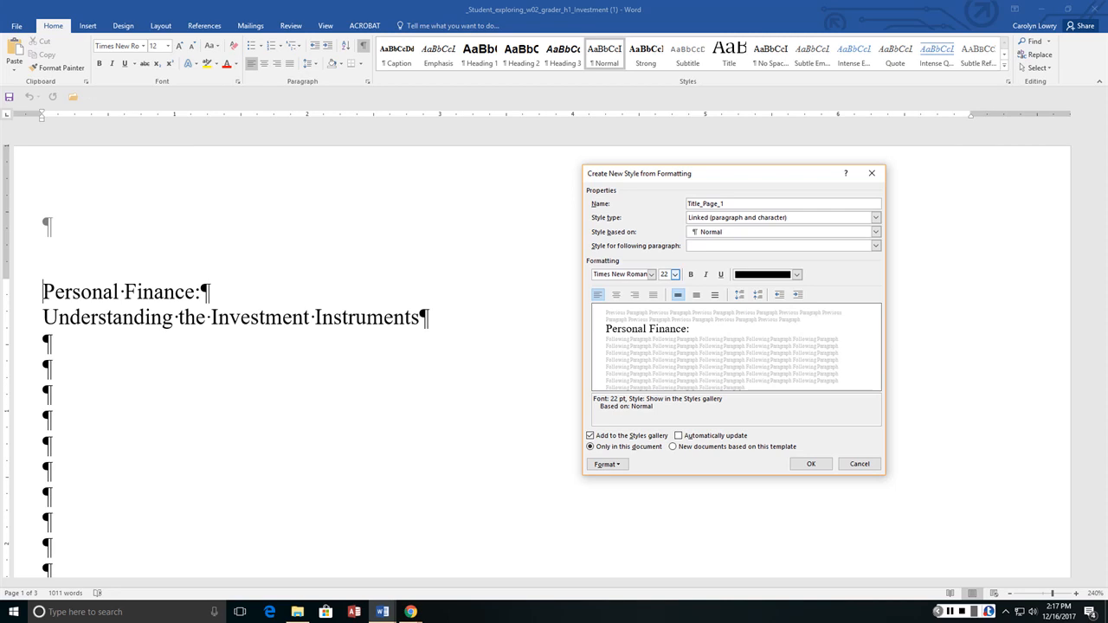
pyautogui.click(797, 275)
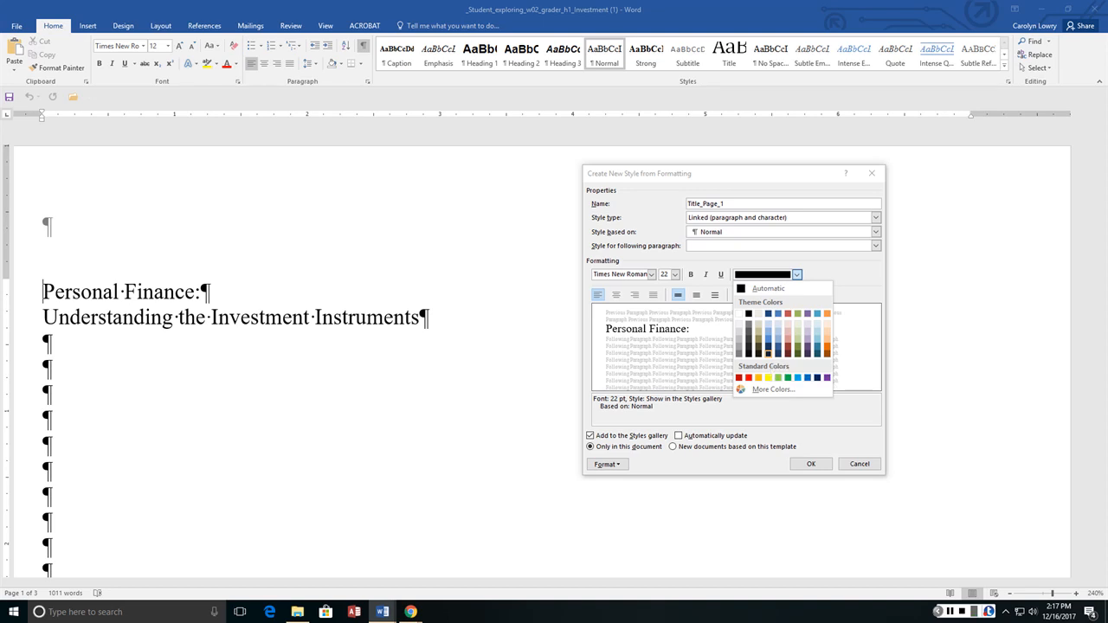
pyautogui.click(768, 353)
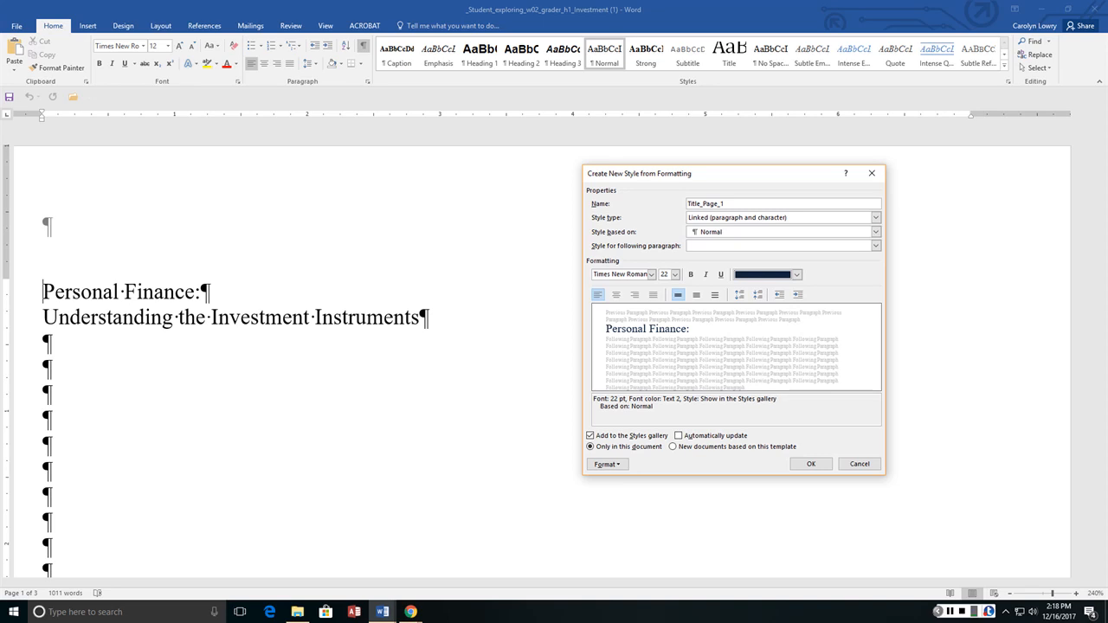
pyautogui.click(796, 274)
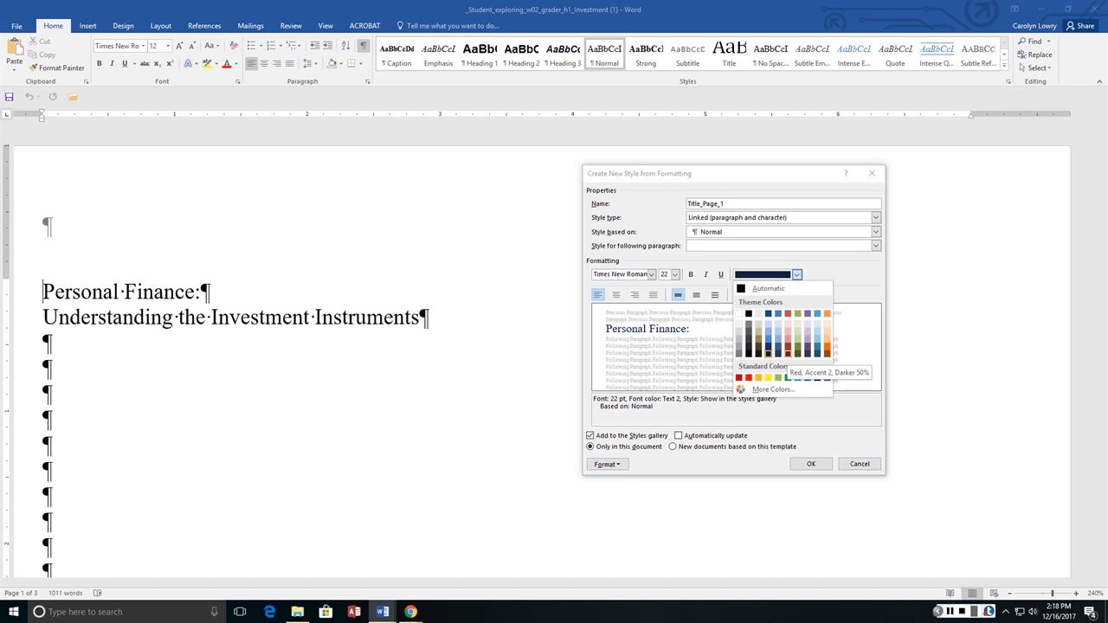
pyautogui.press('Escape')
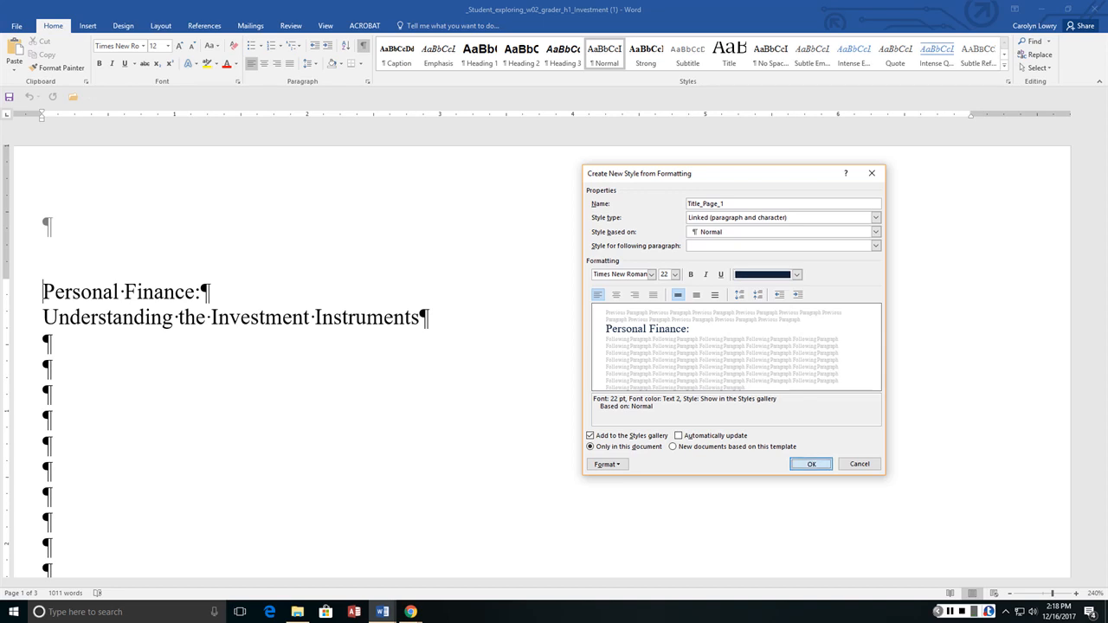
pyautogui.click(810, 464)
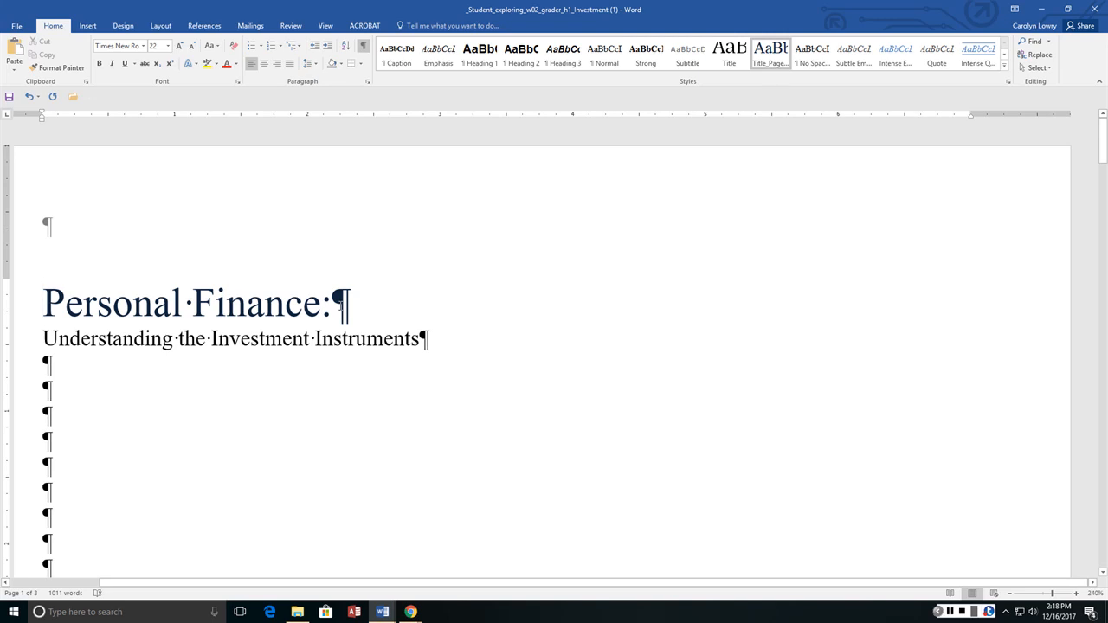
# Step: Enter the updater's full name after "Updated by:" on the title page, separated by a space
pyautogui.click(259, 339)
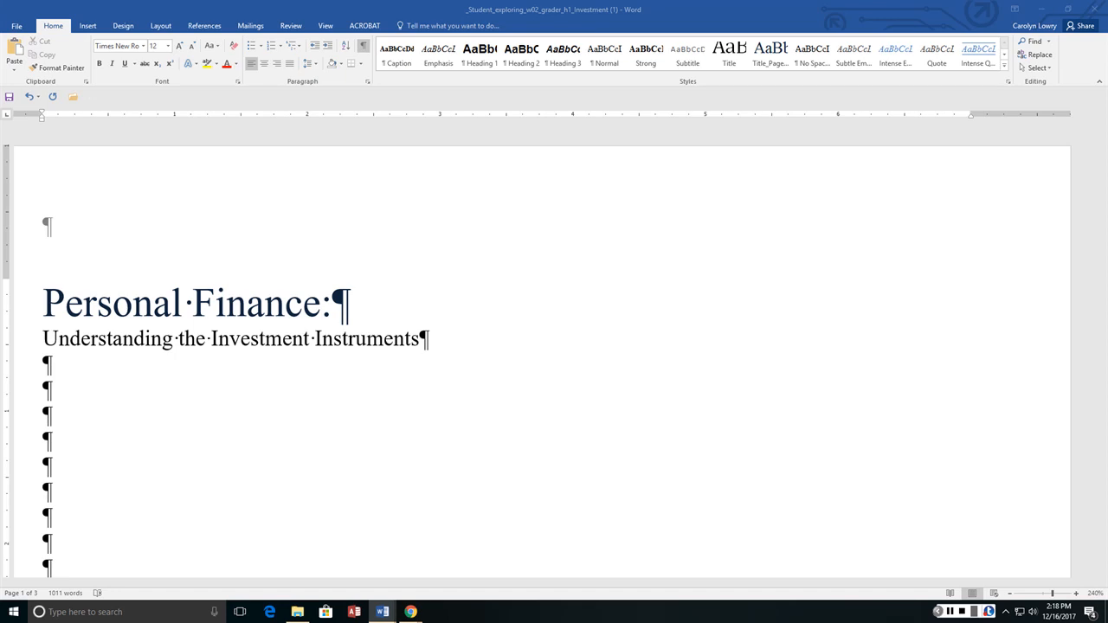
pyautogui.scroll(-7, 554, 346)
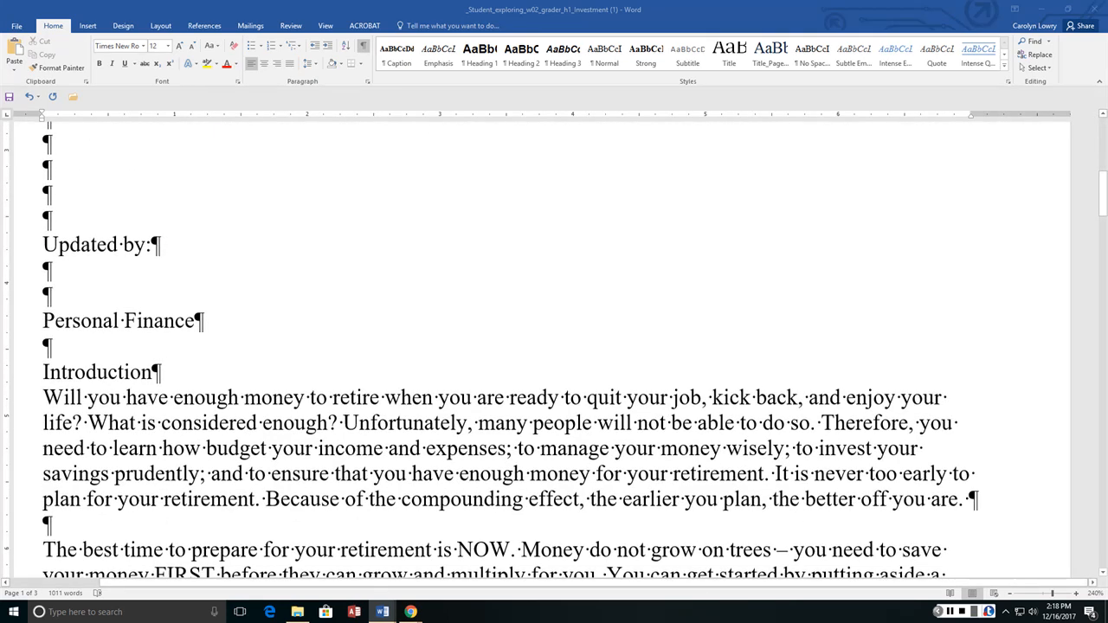
pyautogui.click(152, 245)
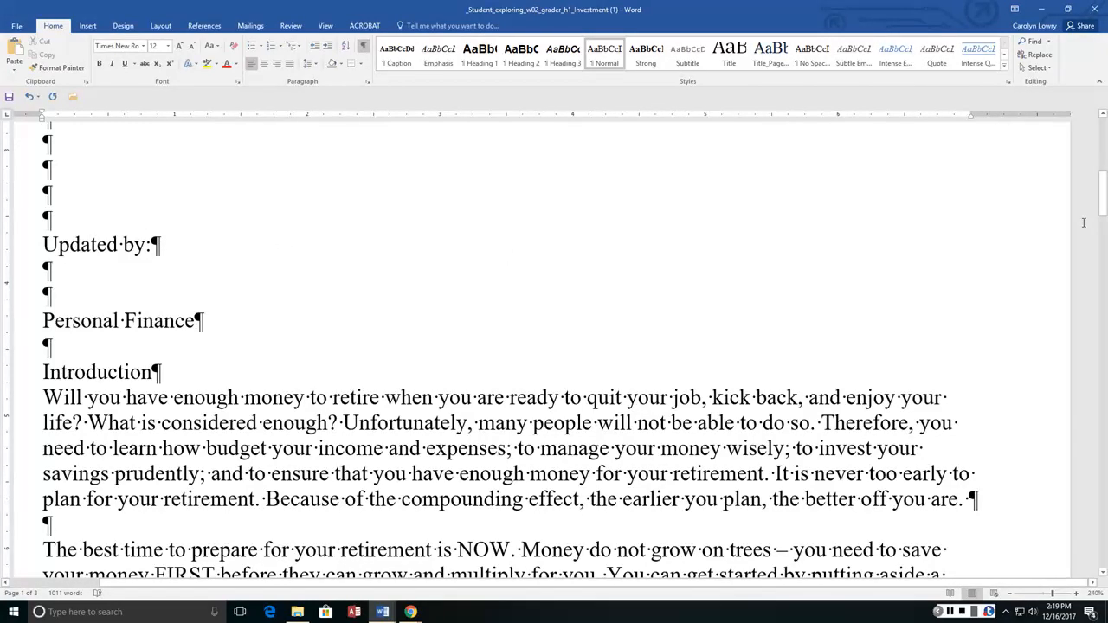
pyautogui.write('Laura ')
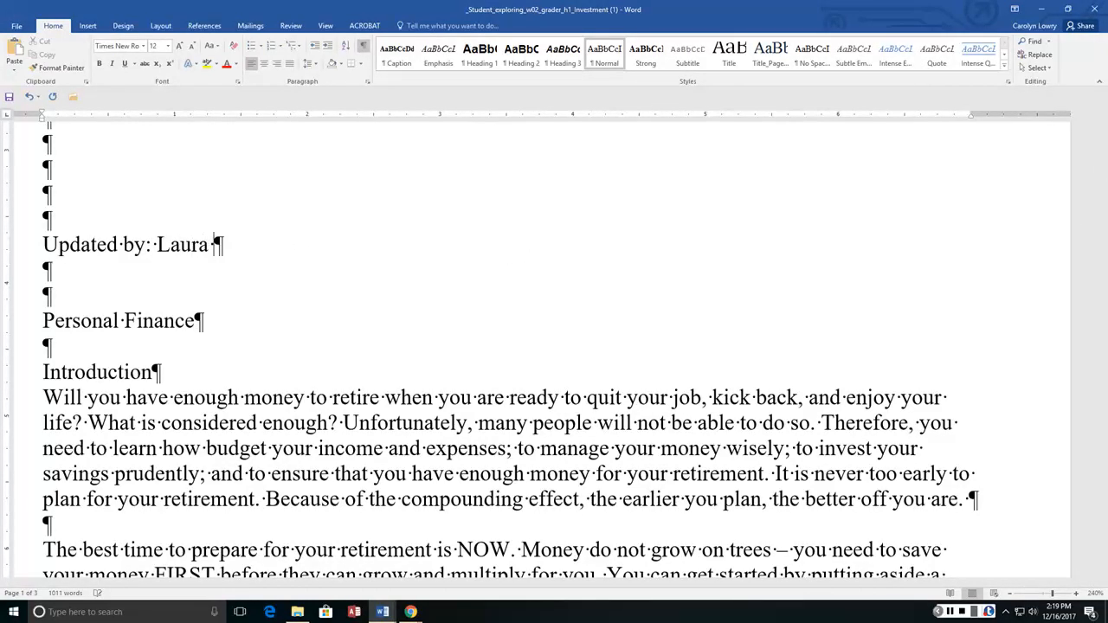
pyautogui.write('Sims')
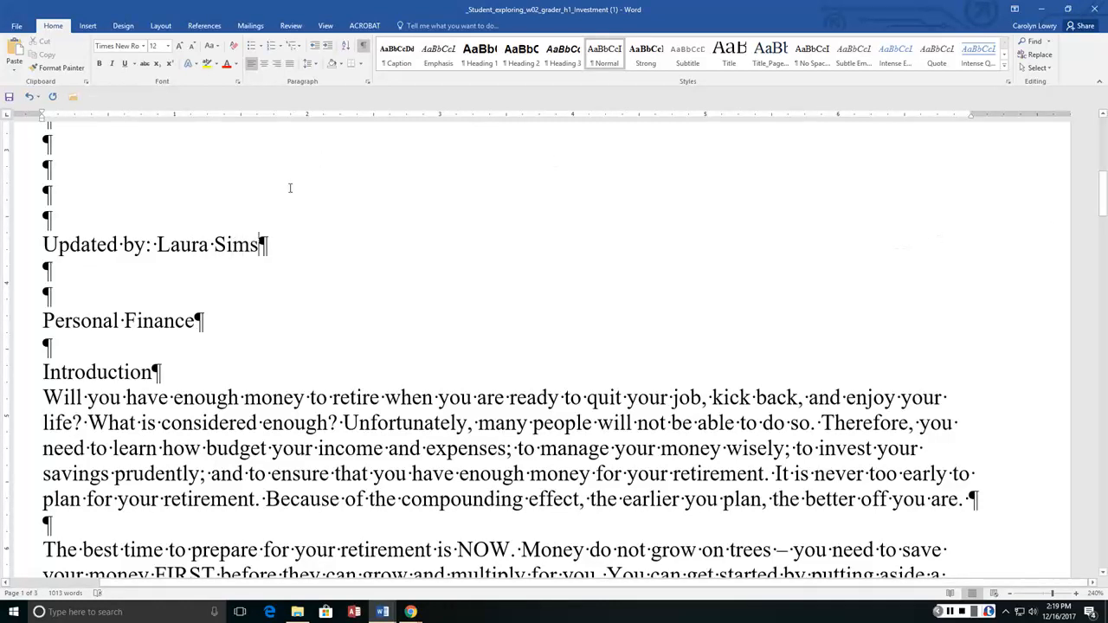
# Step: Change the name after "Updated by:" to UPPERCASE
pyautogui.moveTo(260, 245); pyautogui.dragTo(157, 245)
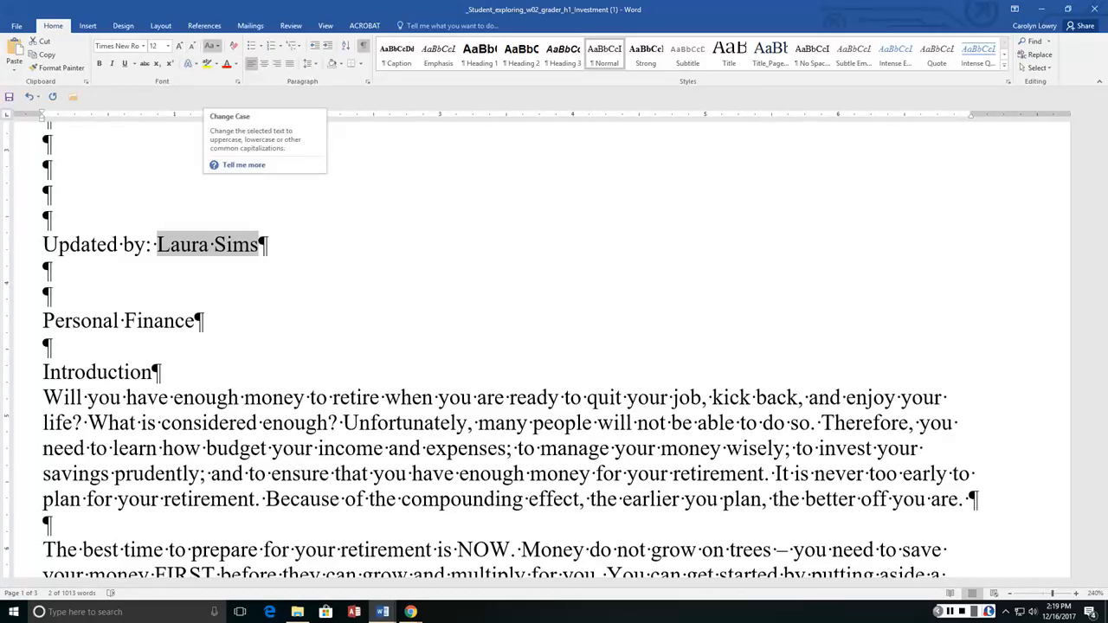
pyautogui.click(212, 45)
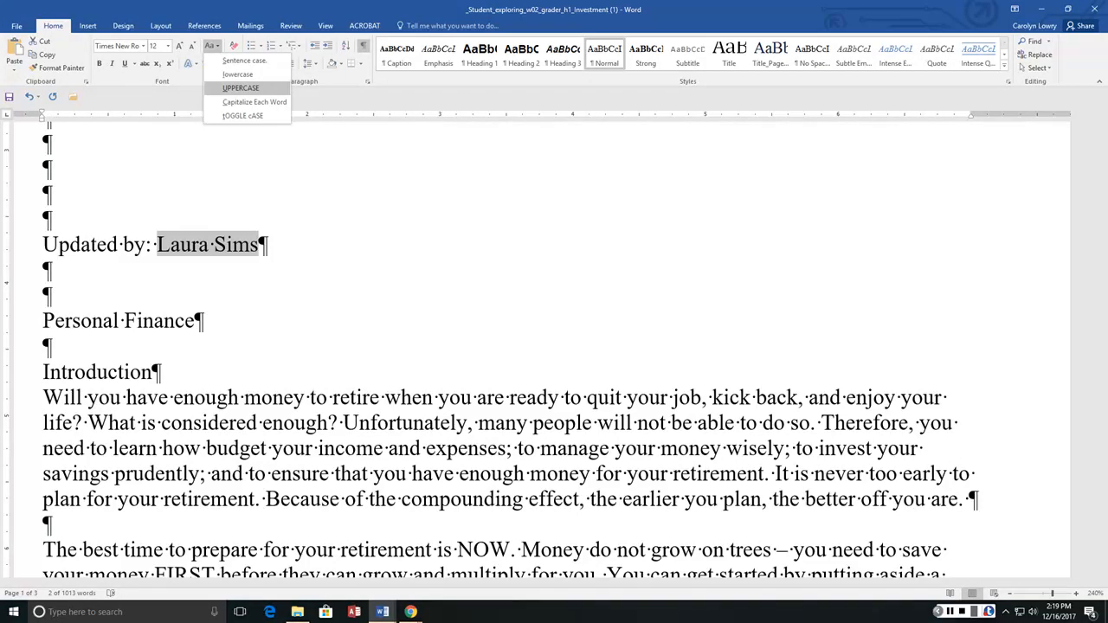
pyautogui.click(240, 88)
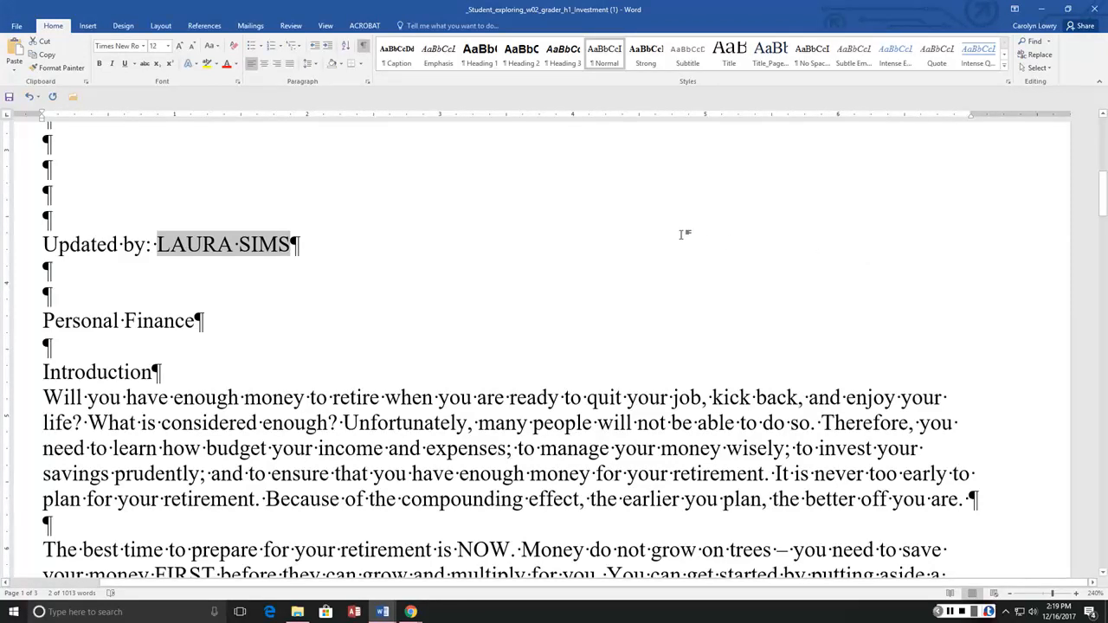
# Step: Justify all text from the Personal Finance heading below the "Updated by:" line through the end of the document
pyautogui.scroll(-2, 682, 234)
pyautogui.scroll(1, 671, 235)
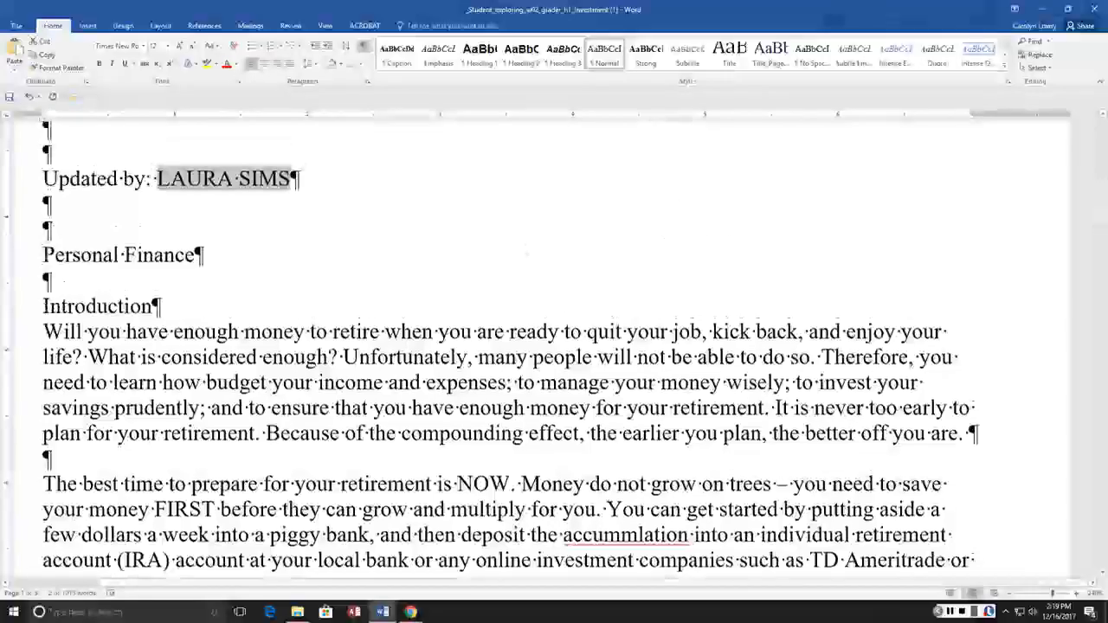
pyautogui.click(44, 254)
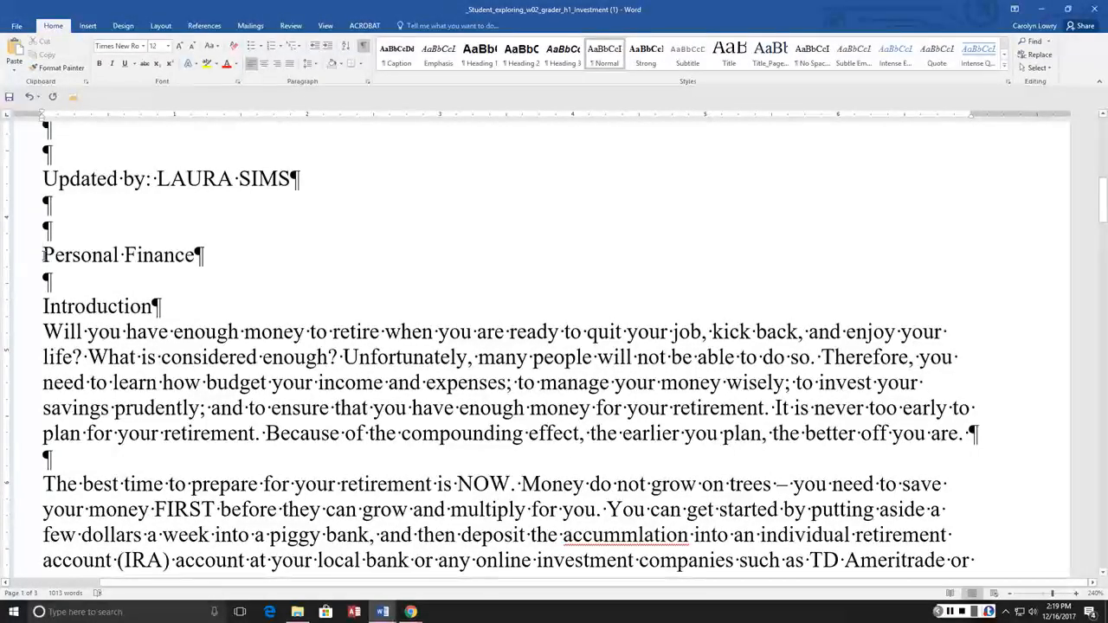
pyautogui.moveTo(45, 255); pyautogui.dragTo(762, 267)
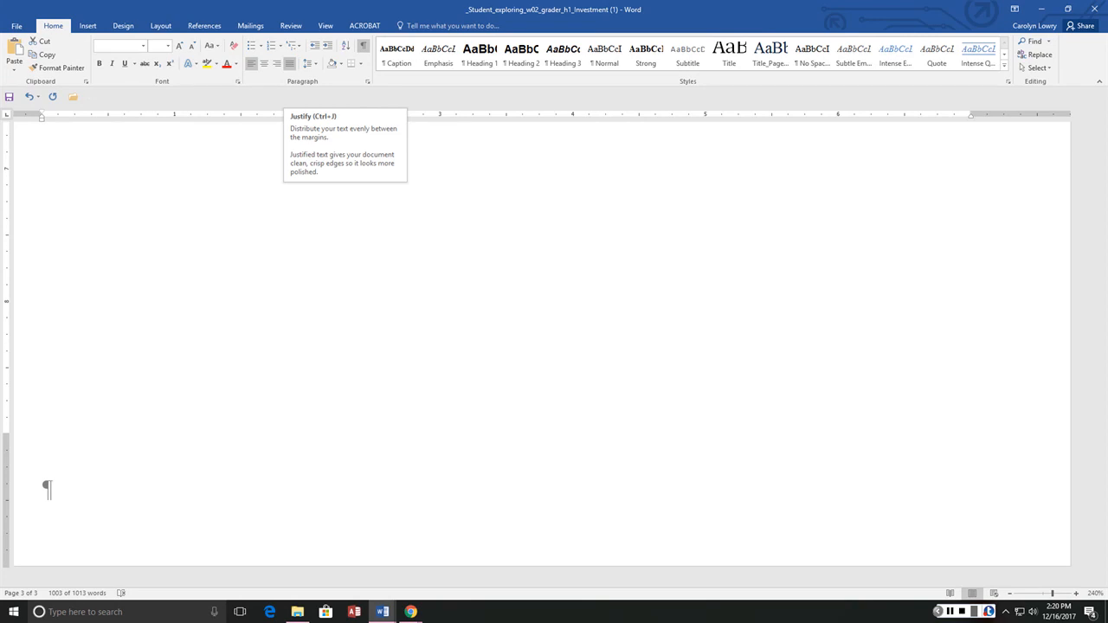
pyautogui.click(290, 64)
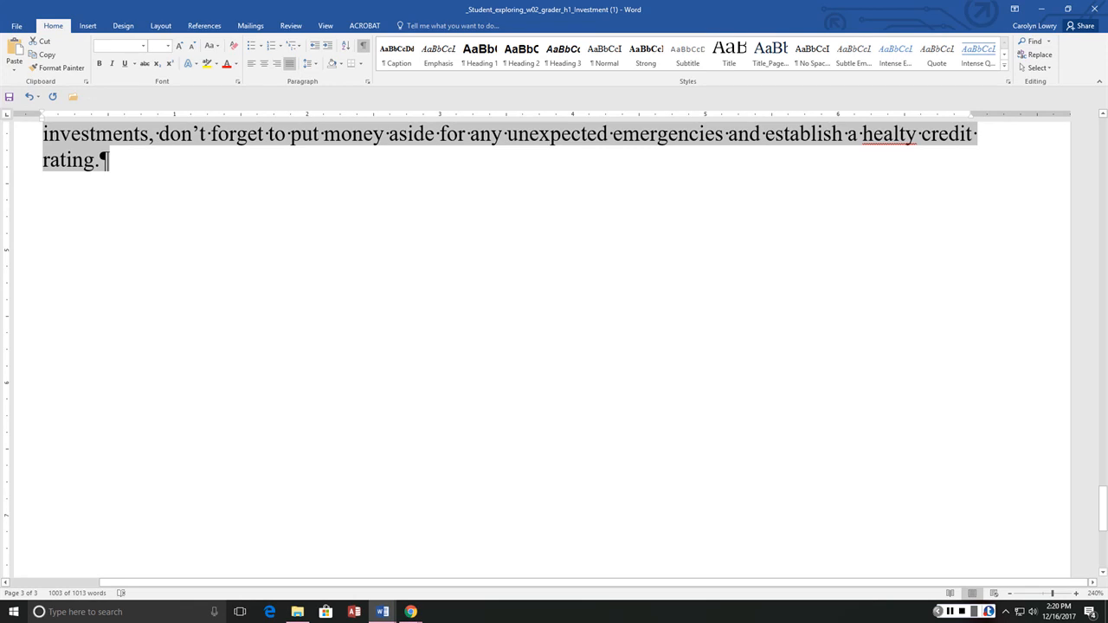
pyautogui.click(367, 81)
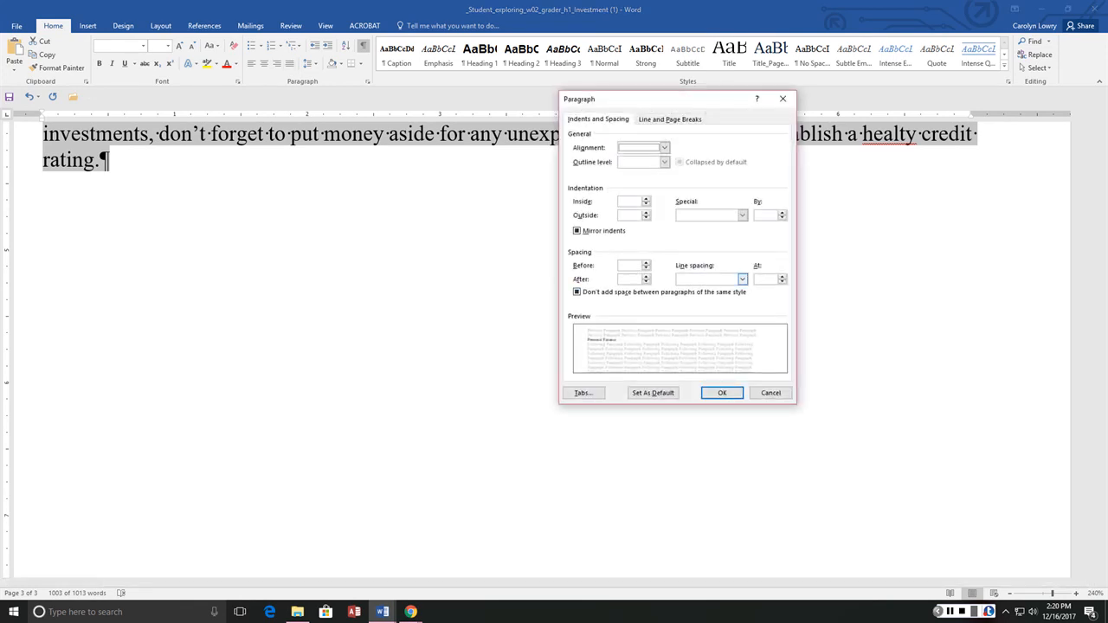
pyautogui.click(742, 278)
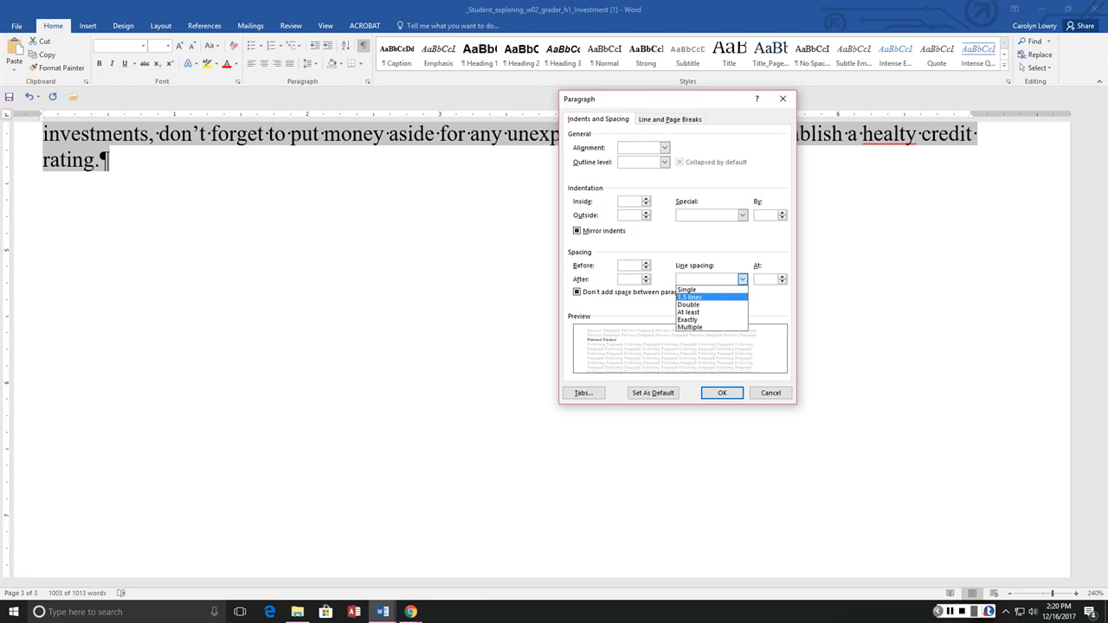
pyautogui.click(782, 98)
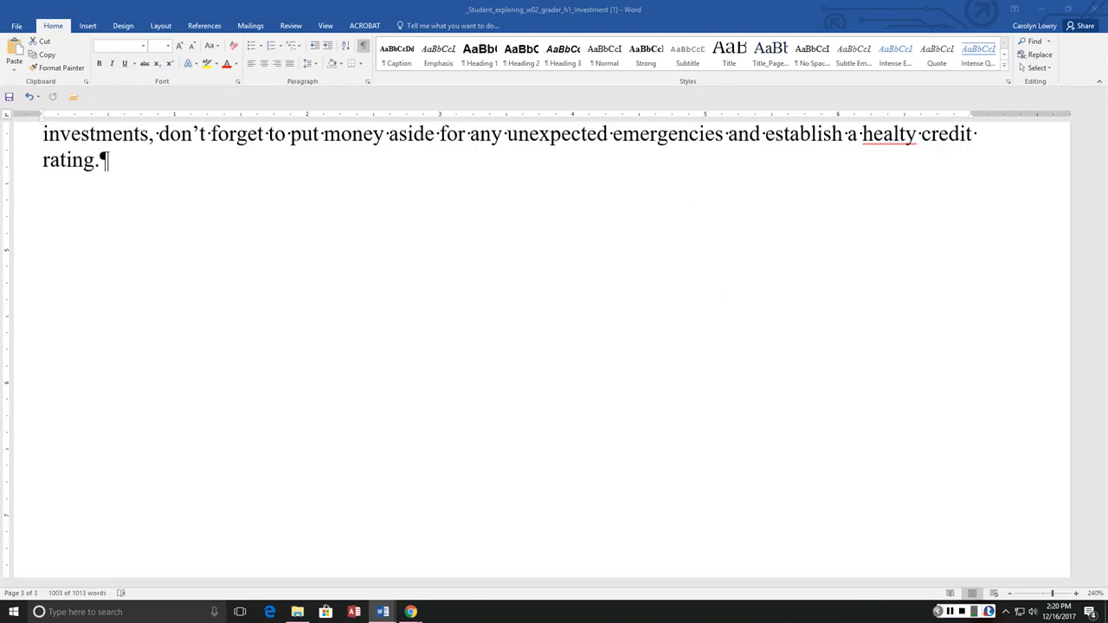
pyautogui.hotkey('ctrl', 'a')
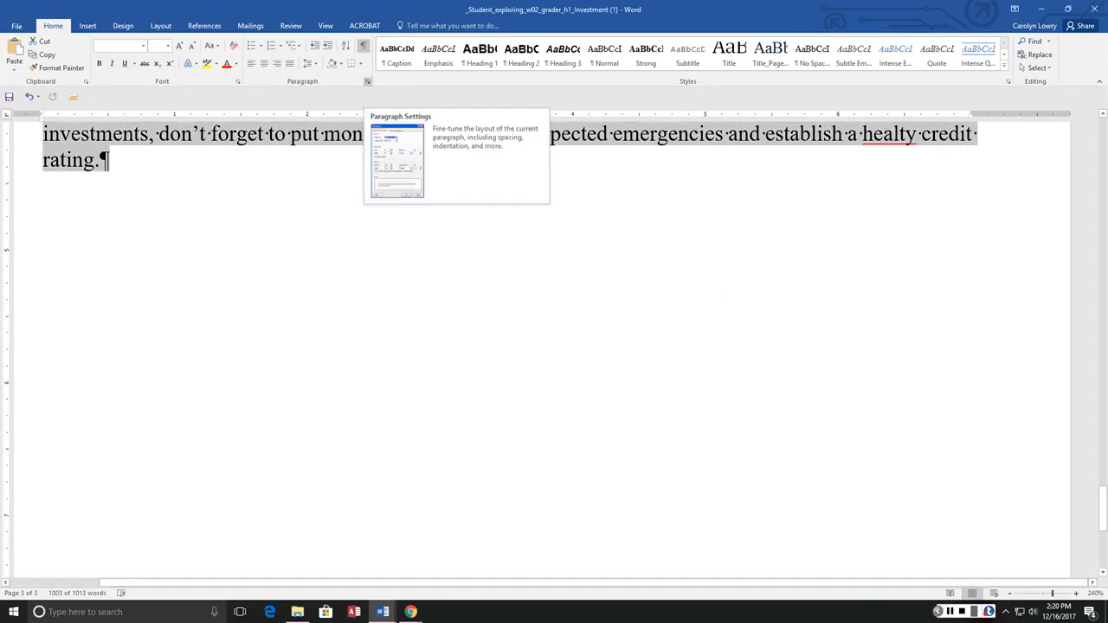
pyautogui.click(367, 82)
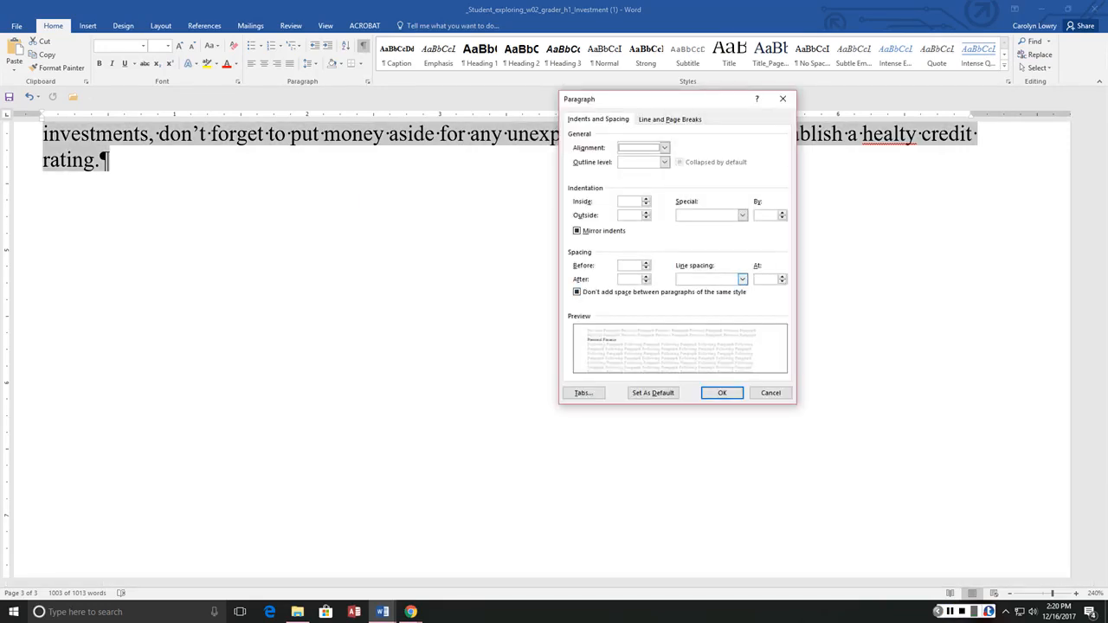
pyautogui.click(742, 279)
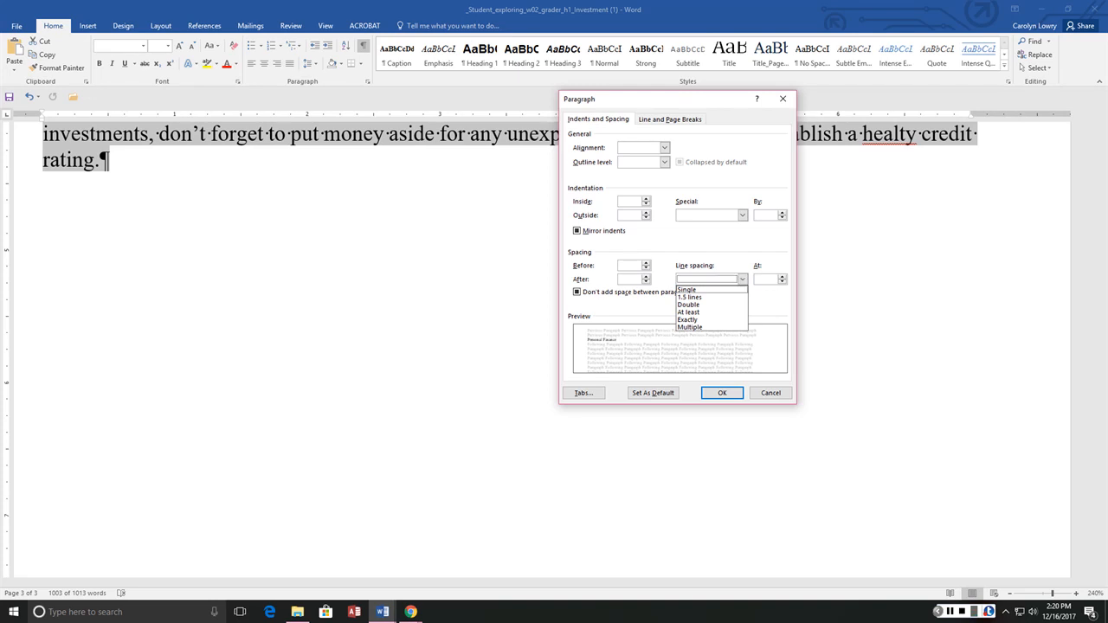
pyautogui.click(769, 390)
pyautogui.click(770, 391)
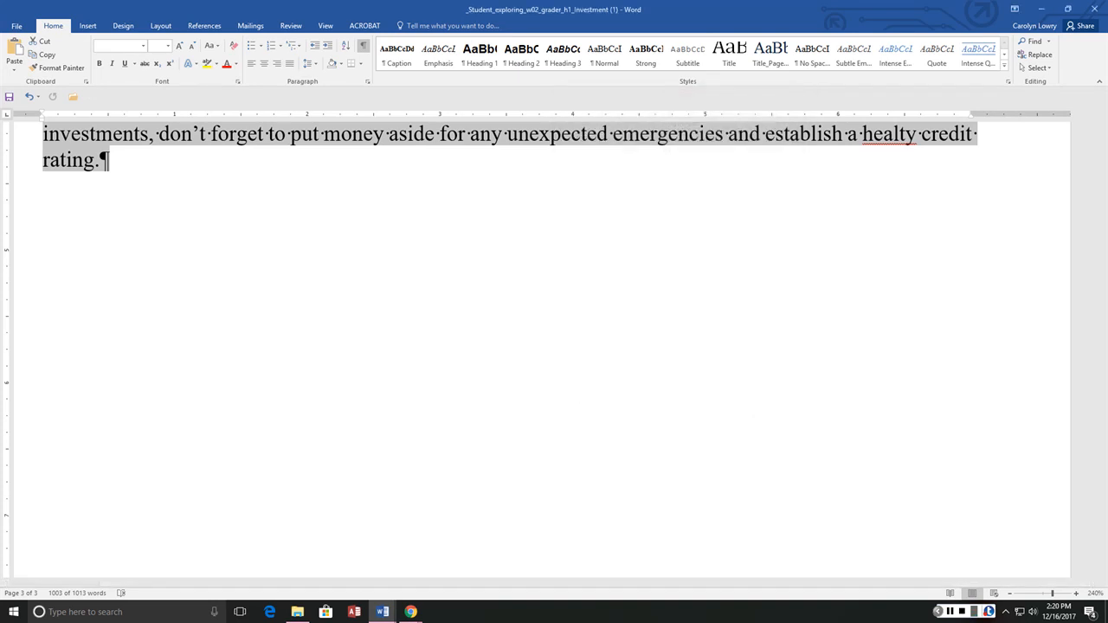
# Step: Set the line spacing of the selected body text to 1.15
pyautogui.click(309, 63)
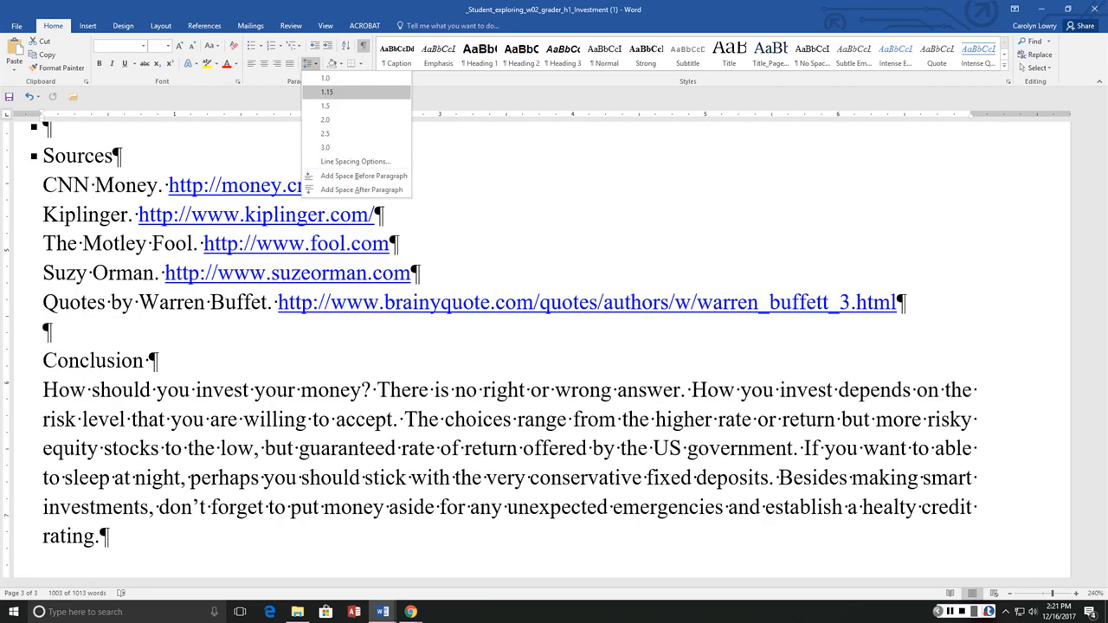
pyautogui.click(326, 92)
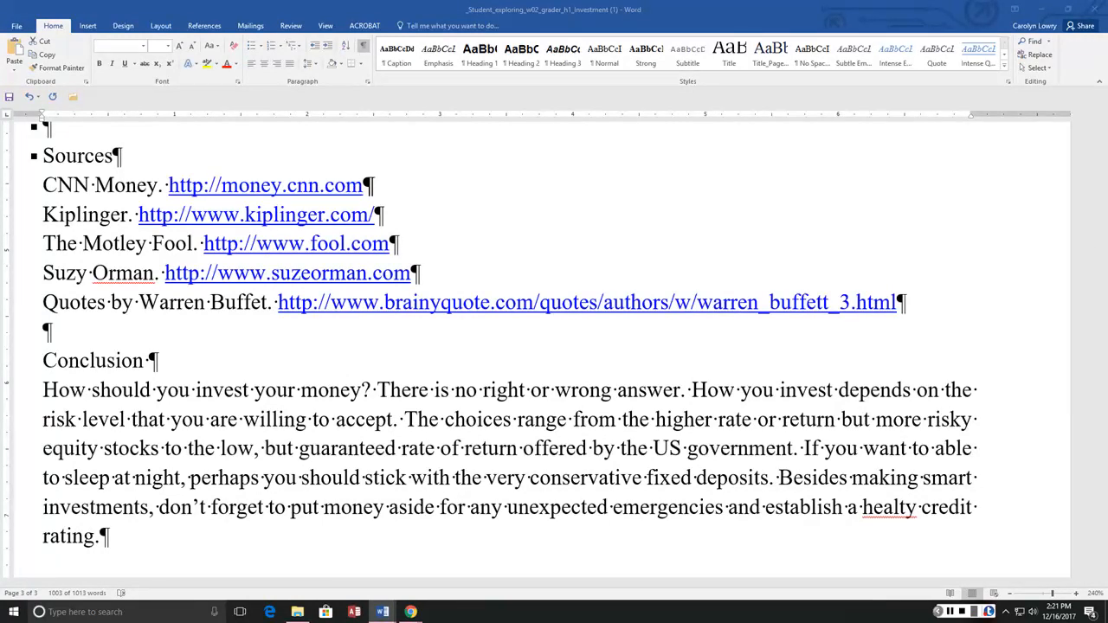
# Step: Insert a page break directly before the Personal Finance heading so the body text starts on a new page
pyautogui.scroll(16, 555, 347)
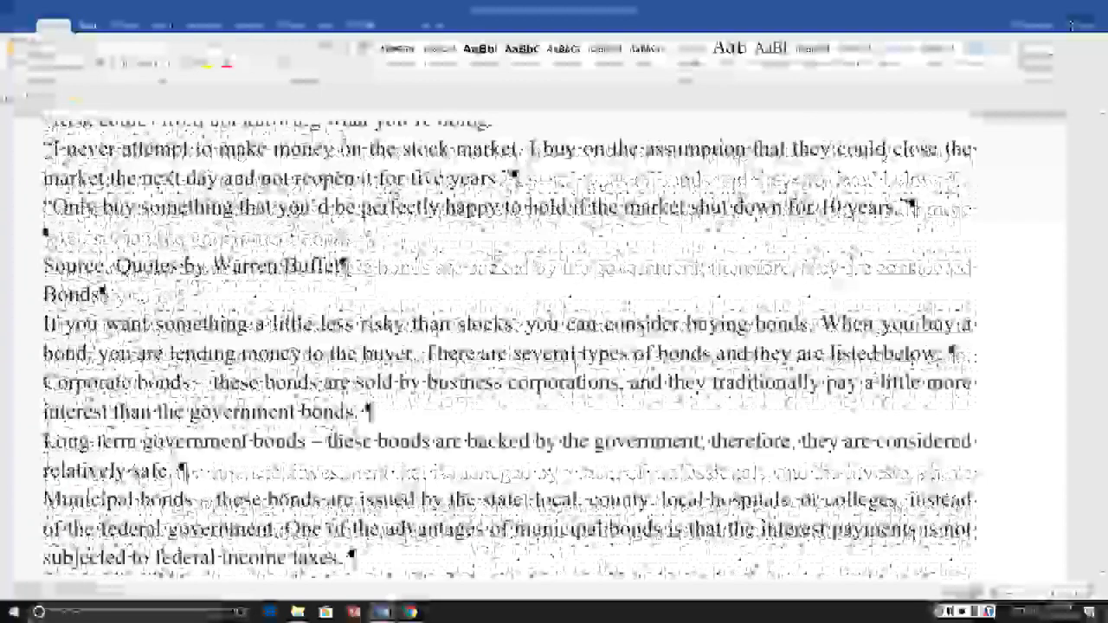
pyautogui.scroll(15, 554, 346)
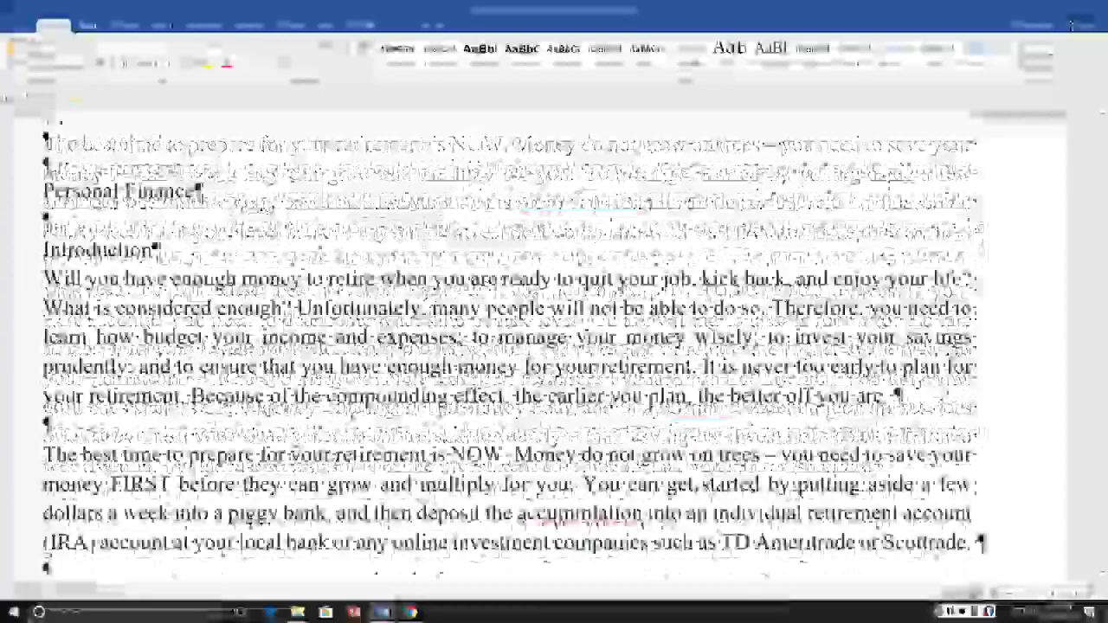
pyautogui.scroll(4, 554, 346)
pyautogui.scroll(-3, 554, 347)
pyautogui.keyDown('shift'); pyautogui.click(44, 287); pyautogui.keyUp('shift')
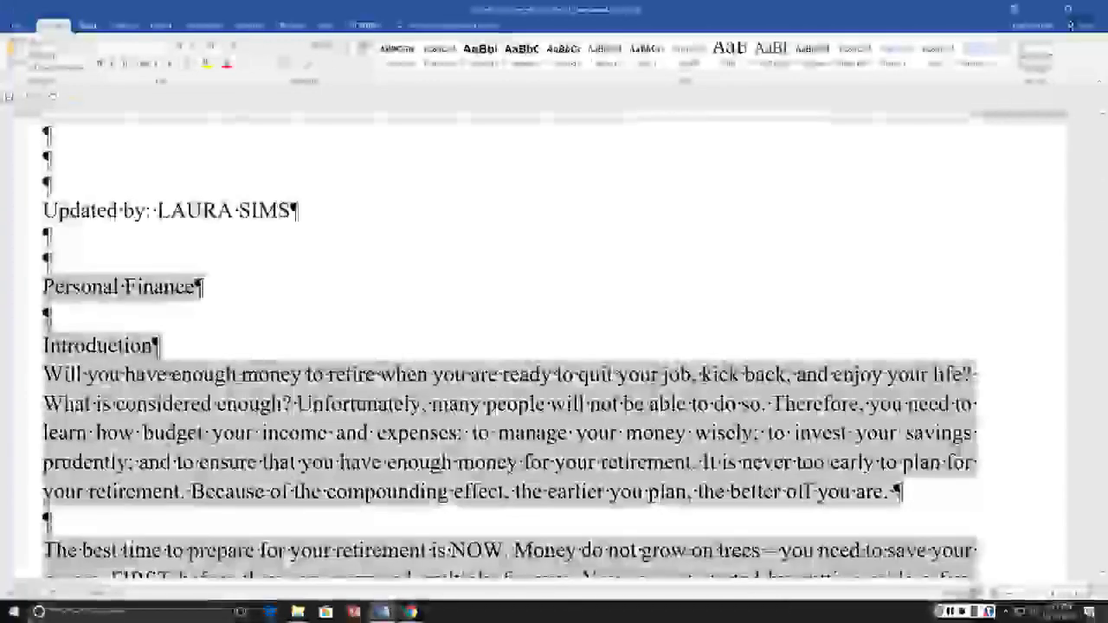
pyautogui.click(44, 287)
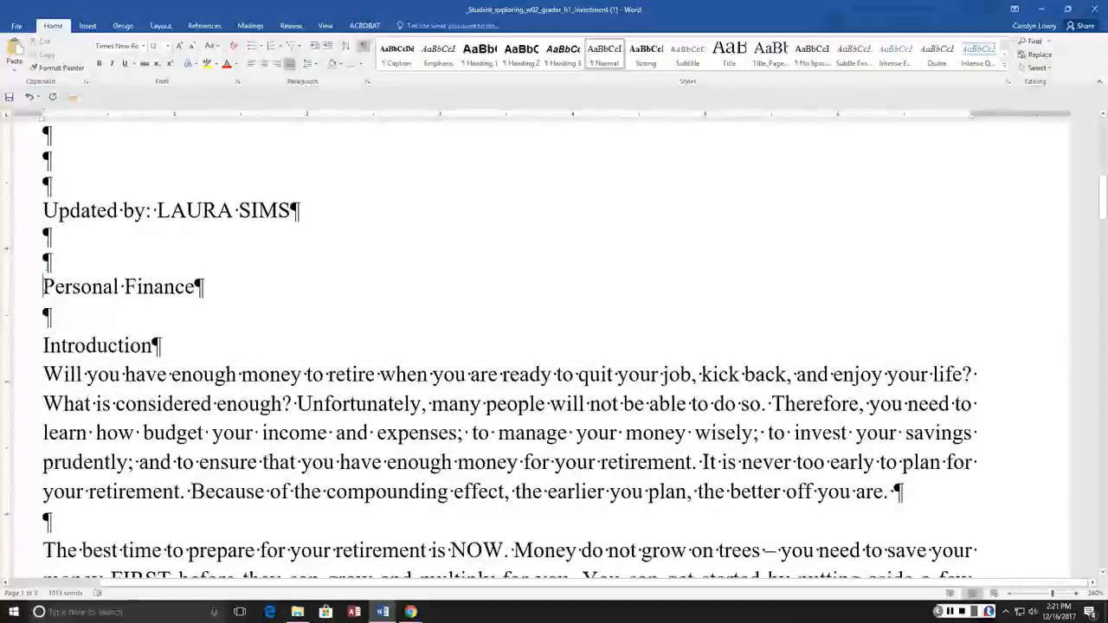
pyautogui.click(88, 26)
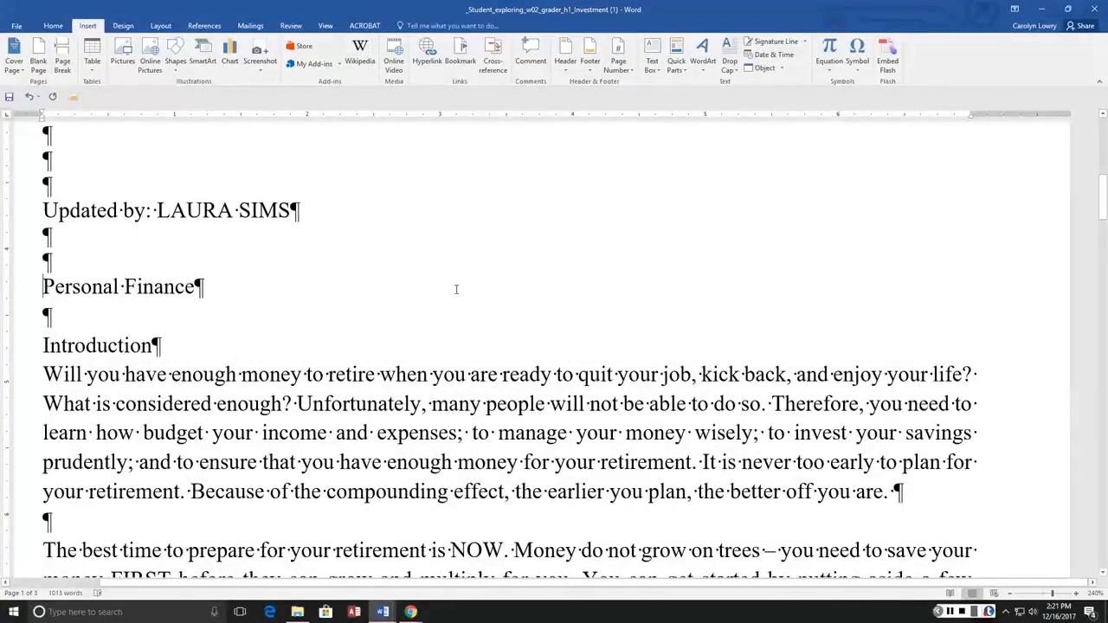
pyautogui.hotkey('ctrl', 'Return')
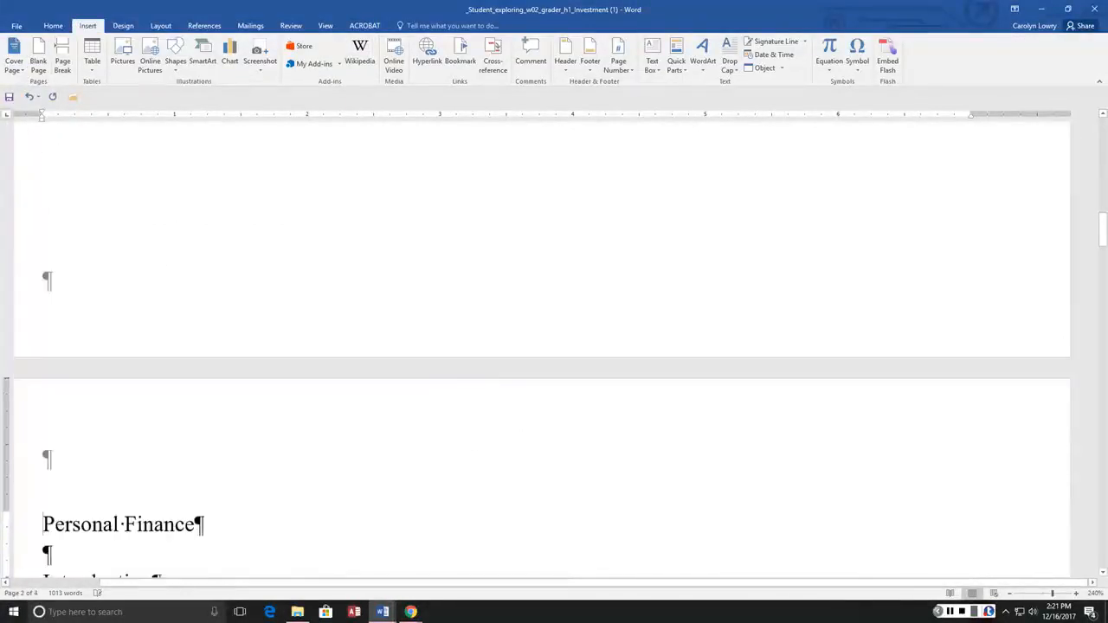
pyautogui.scroll(5, 459, 289)
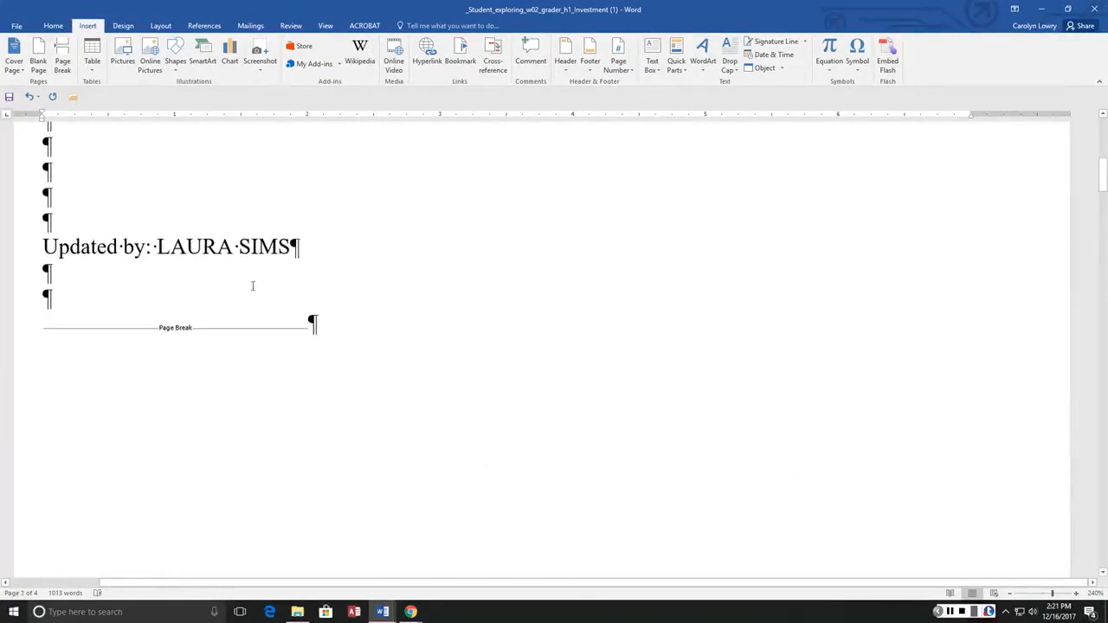
pyautogui.scroll(-10, 250, 354)
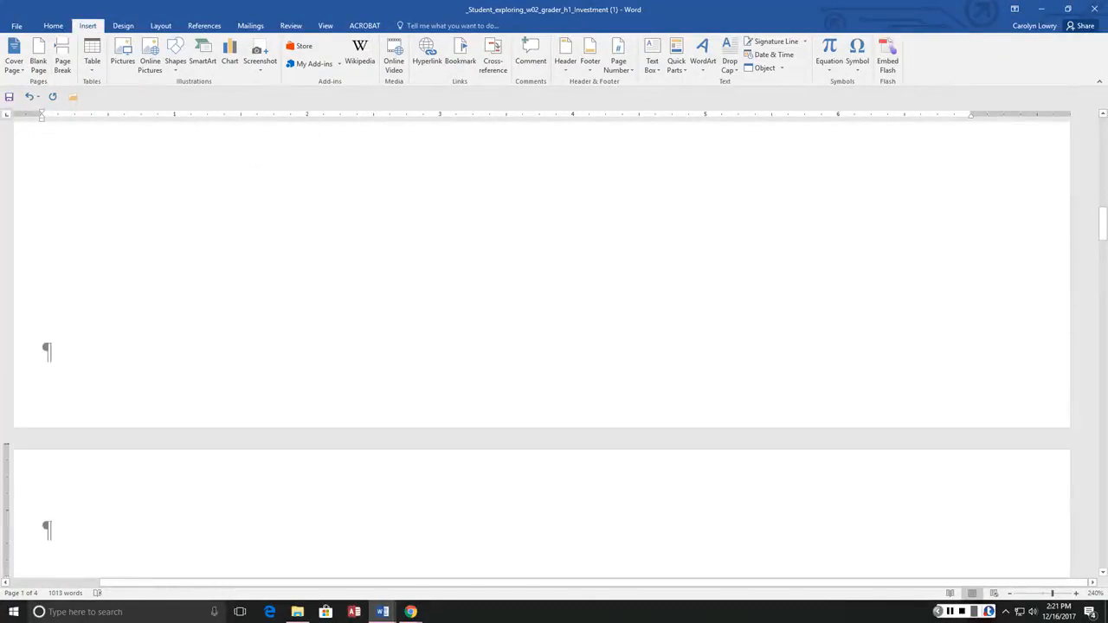
# Step: Apply the Heading 1 style to "Personal Finance" and the Heading 2 style to "Introduction"
pyautogui.scroll(-2, 542, 364)
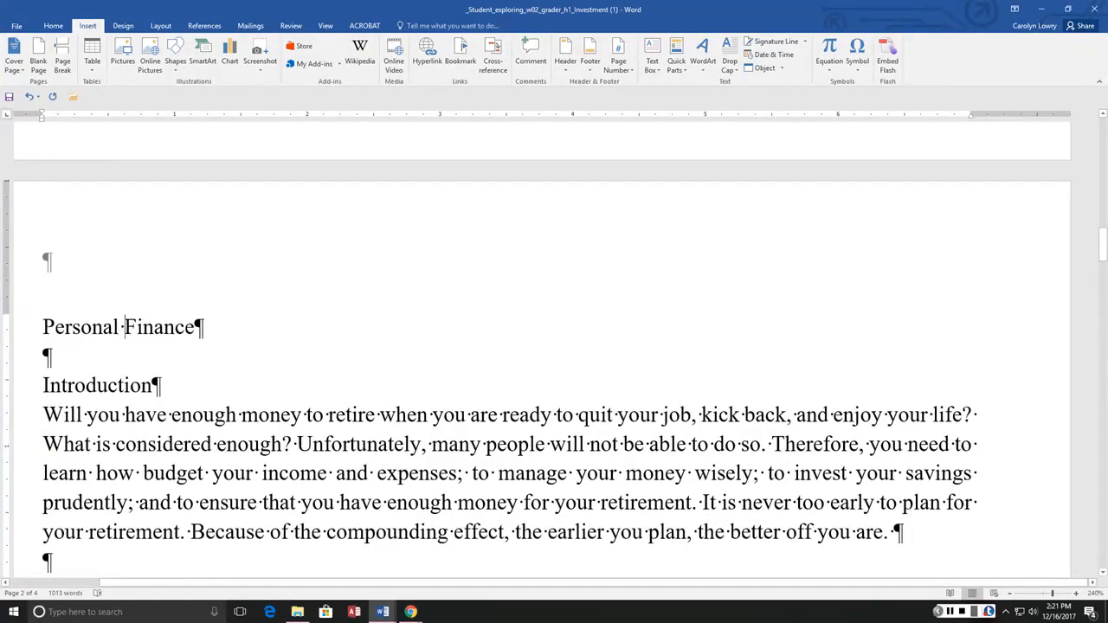
pyautogui.click(54, 26)
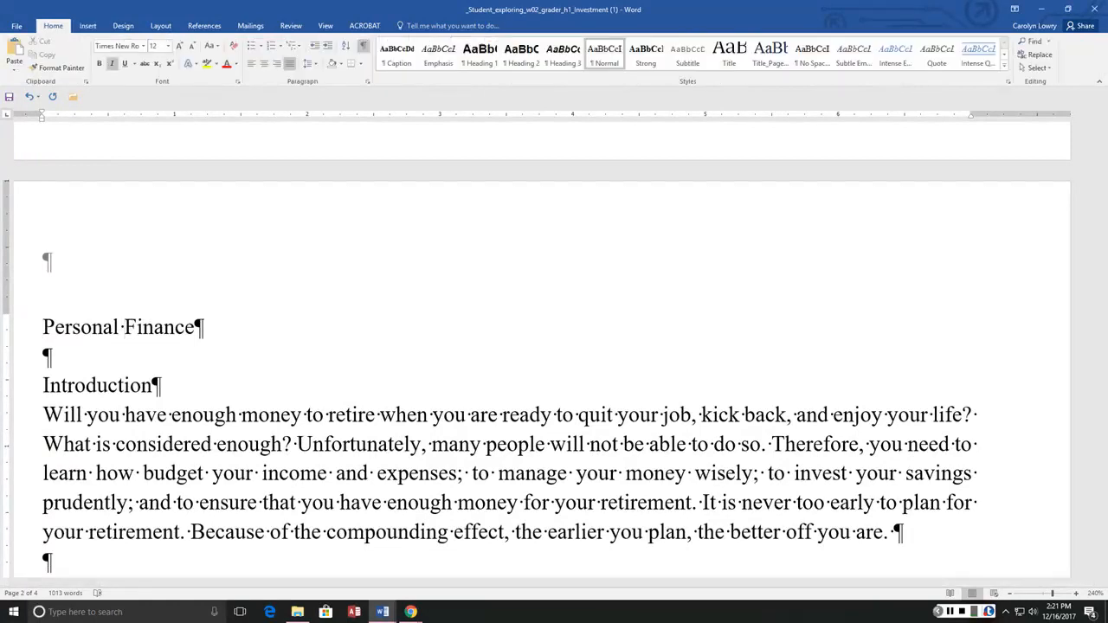
pyautogui.click(480, 54)
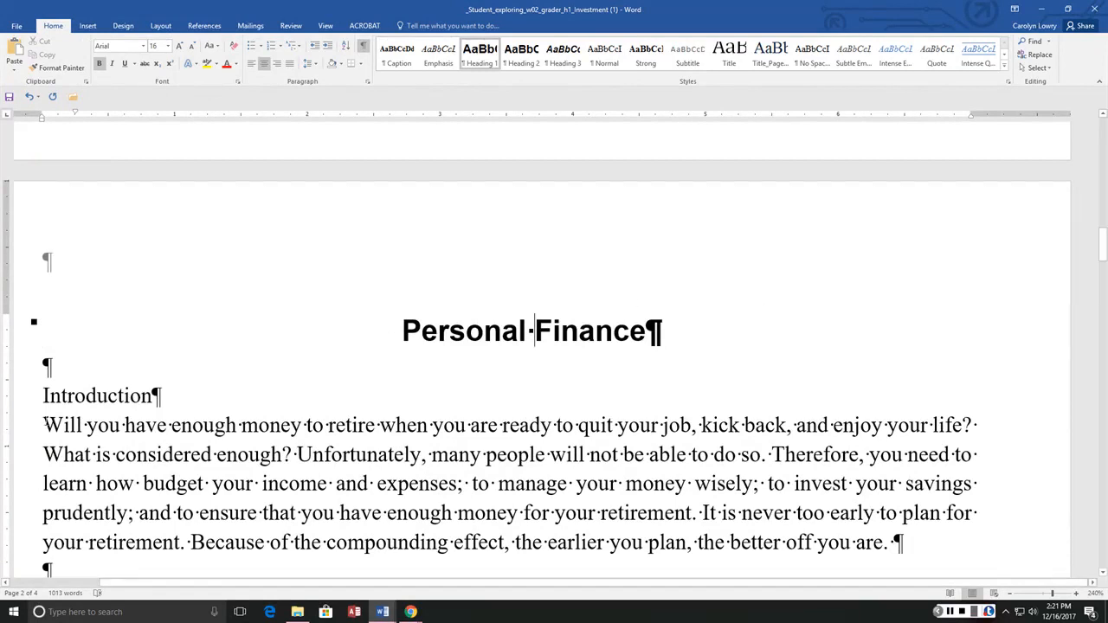
pyautogui.click(106, 397)
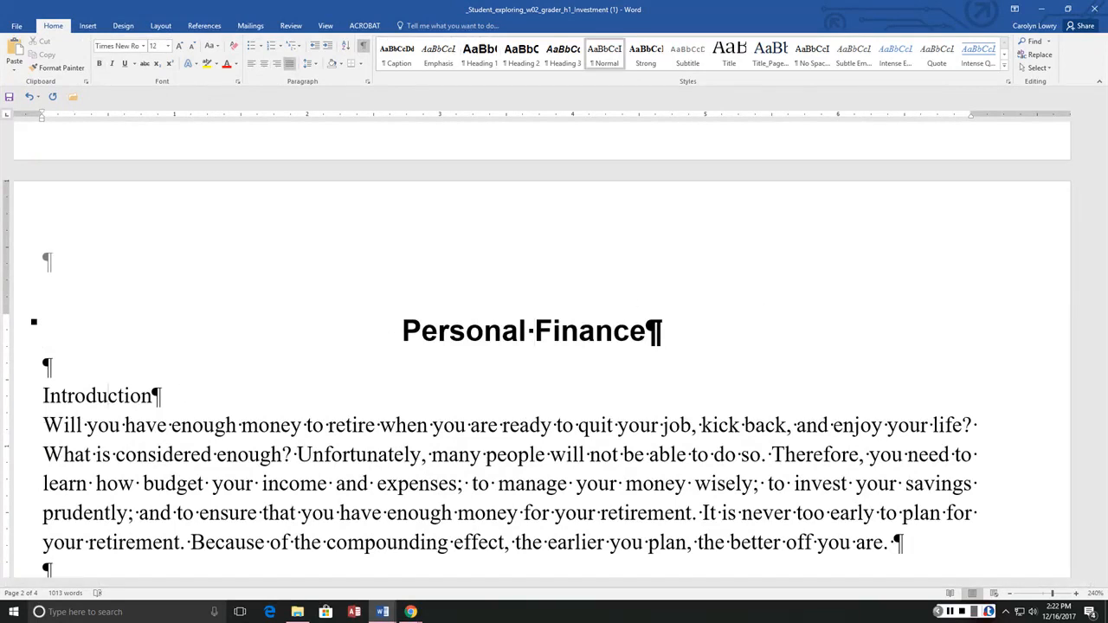
pyautogui.click(521, 54)
# Step: Apply the Heading 2 style to the "Equity Stocks" and "Bonds" section headings
pyautogui.scroll(-5, 267, 368)
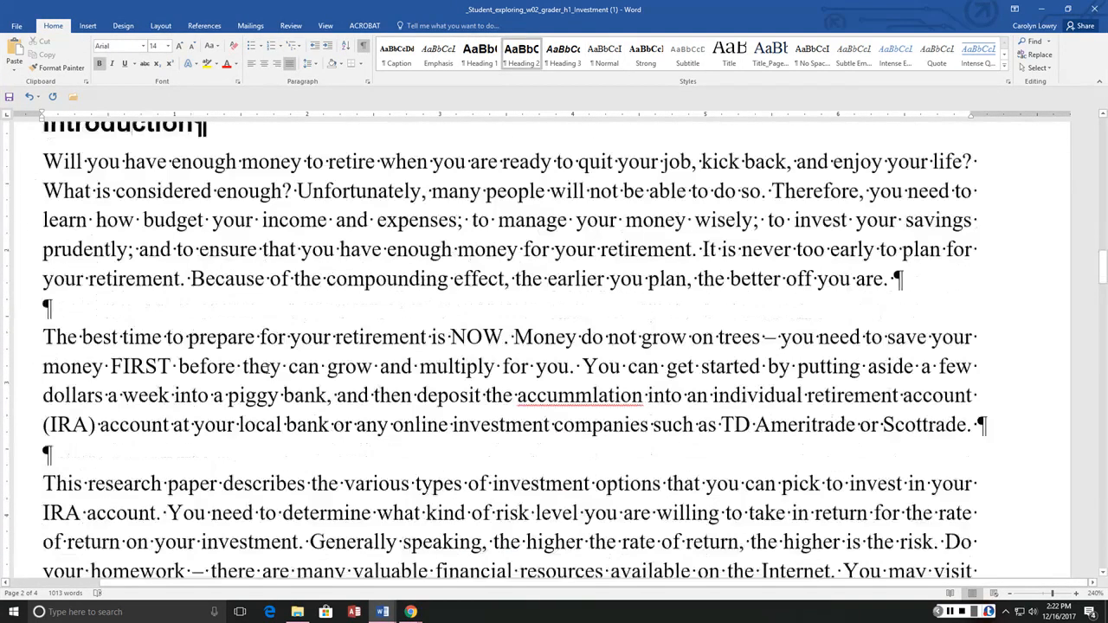
pyautogui.scroll(-10, 266, 368)
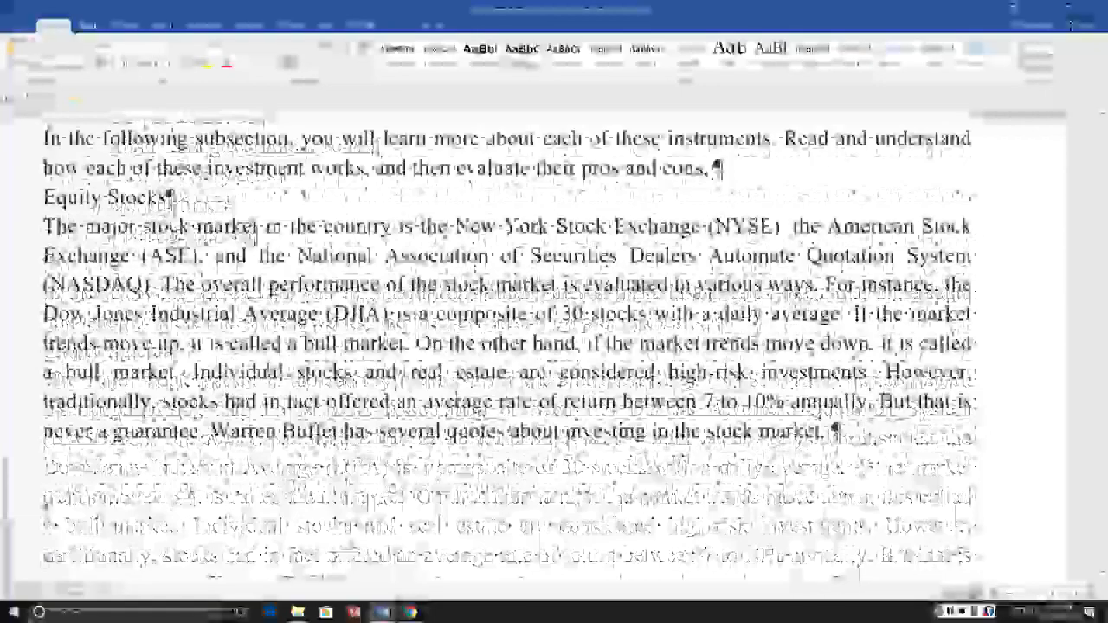
pyautogui.scroll(-4, 267, 368)
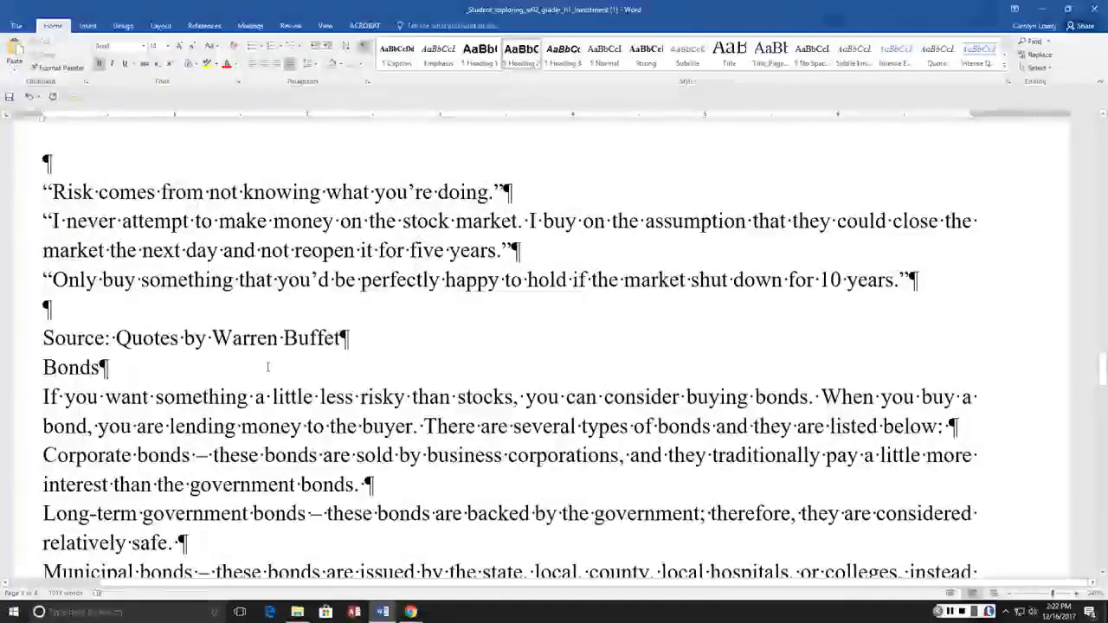
pyautogui.scroll(-2, 268, 367)
pyautogui.scroll(4, 267, 367)
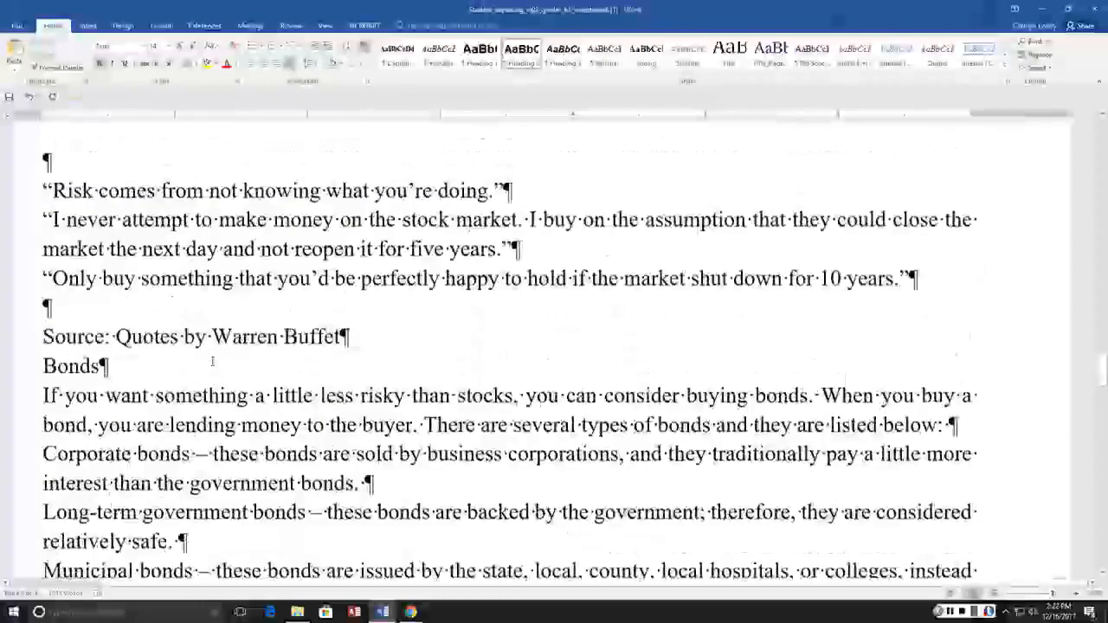
pyautogui.scroll(7, 555, 351)
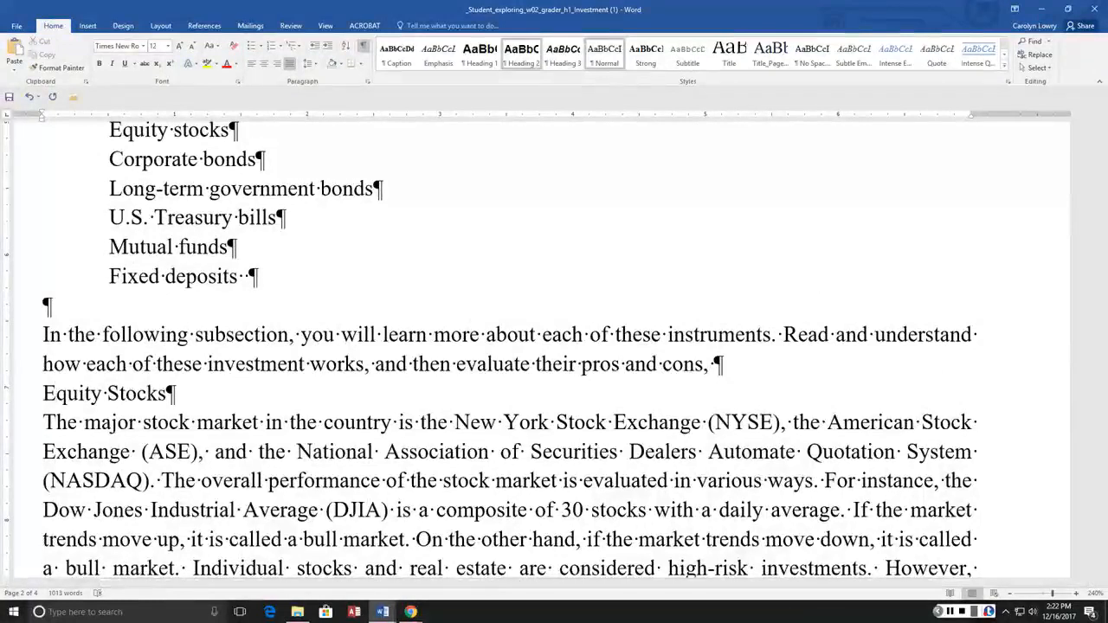
pyautogui.click(521, 54)
pyautogui.scroll(-7, 307, 307)
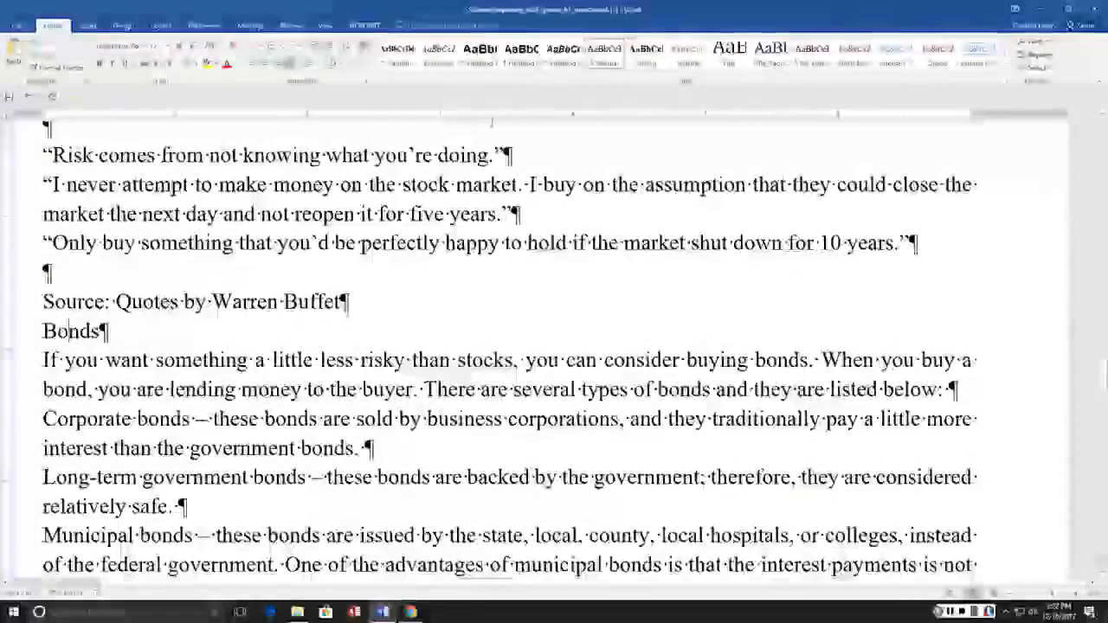
pyautogui.click(522, 54)
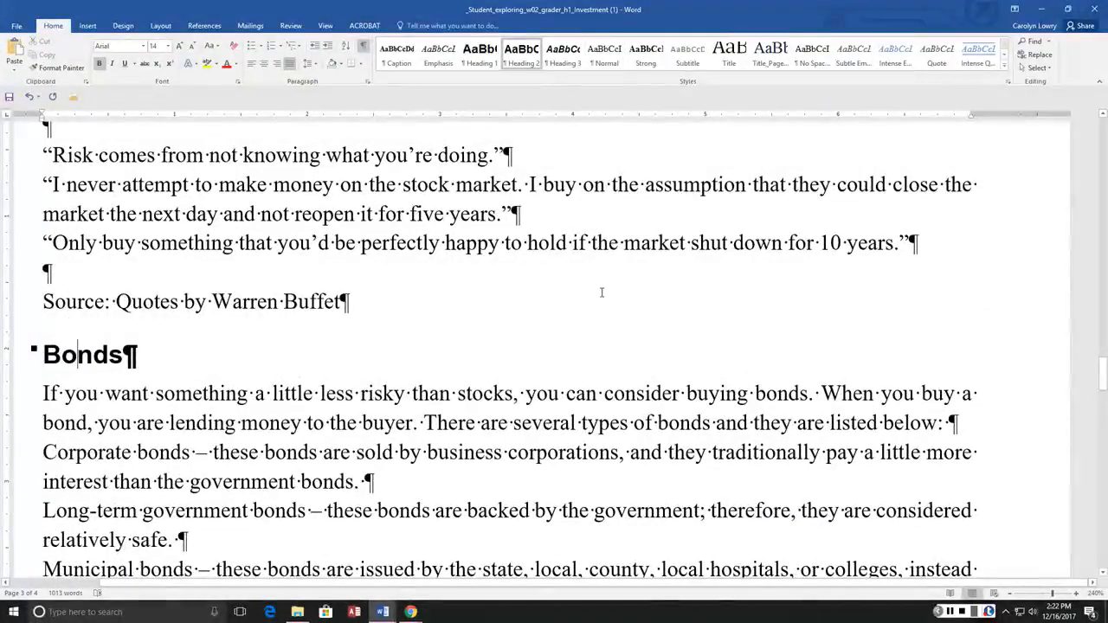
# Step: Apply the Heading 2 style to the "Mutual Funds", "U.S. Treasury Bills" and "Fixed Deposits" section headings
pyautogui.scroll(-5, 602, 293)
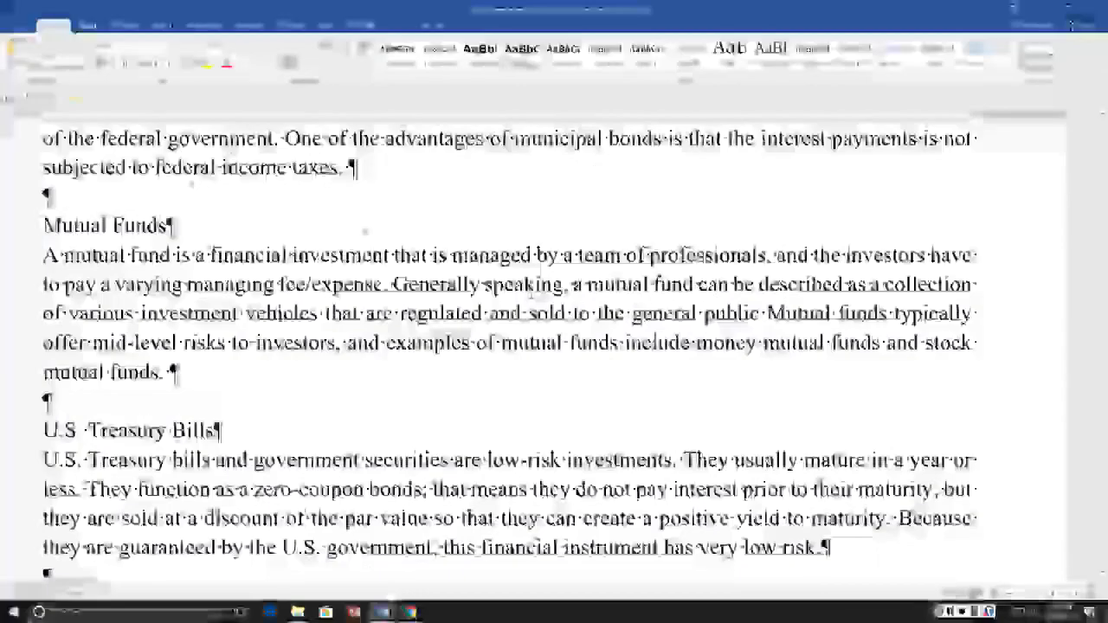
pyautogui.click(90, 226)
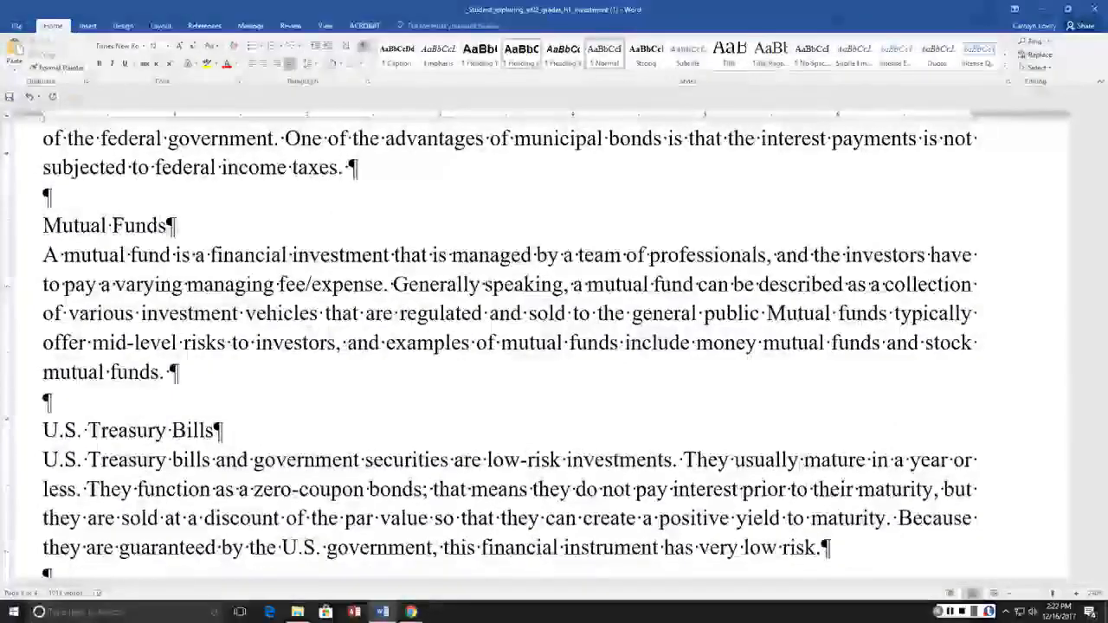
pyautogui.click(521, 56)
pyautogui.click(129, 464)
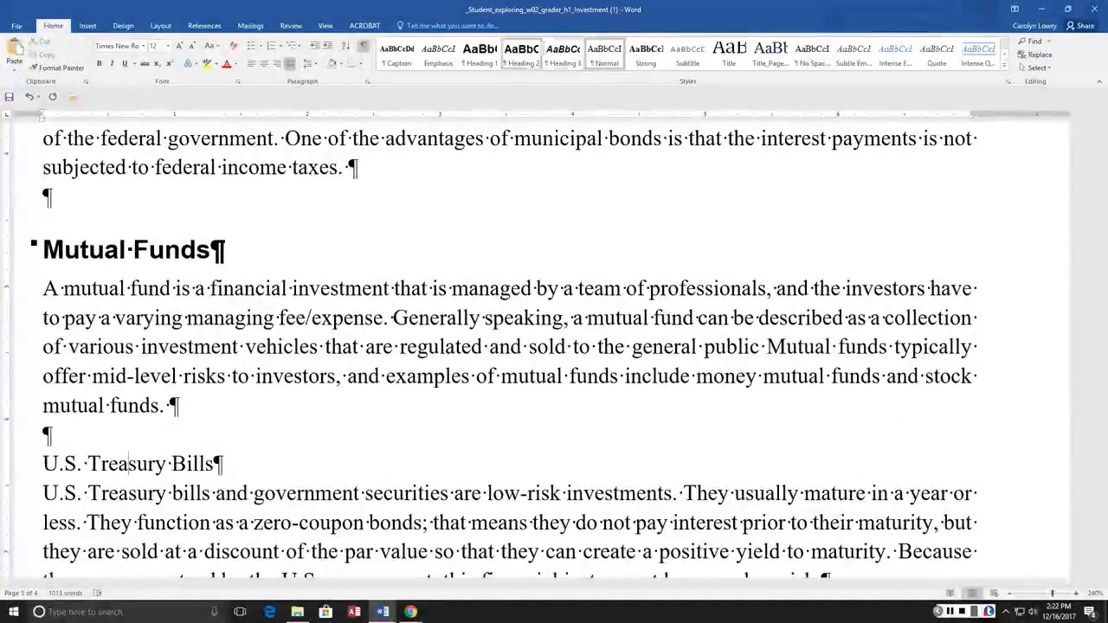
pyautogui.click(522, 54)
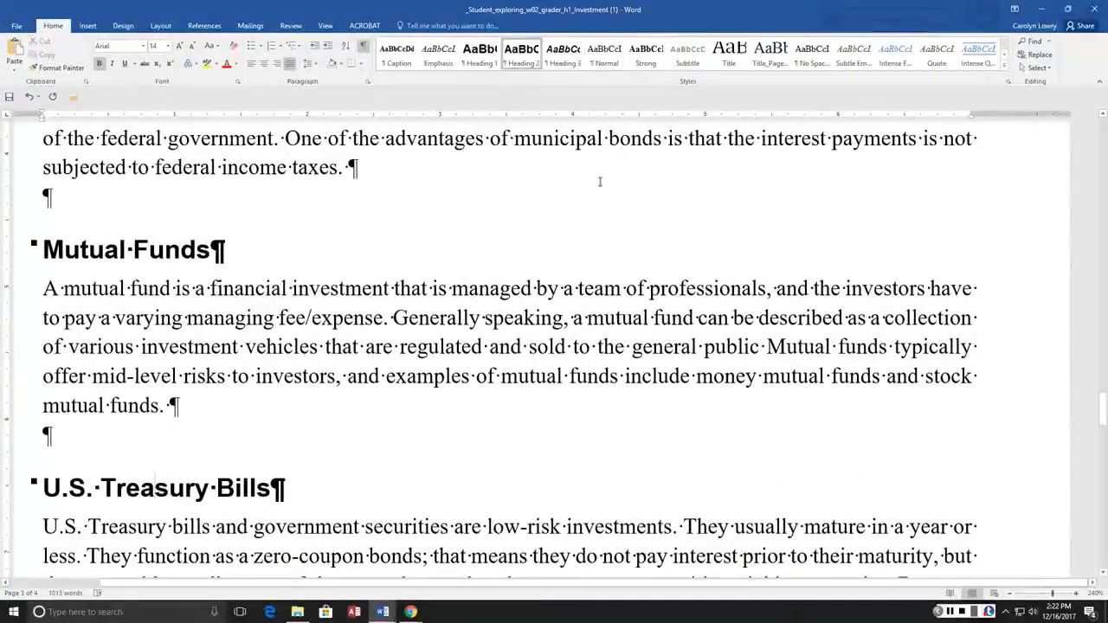
pyautogui.scroll(-5, 657, 175)
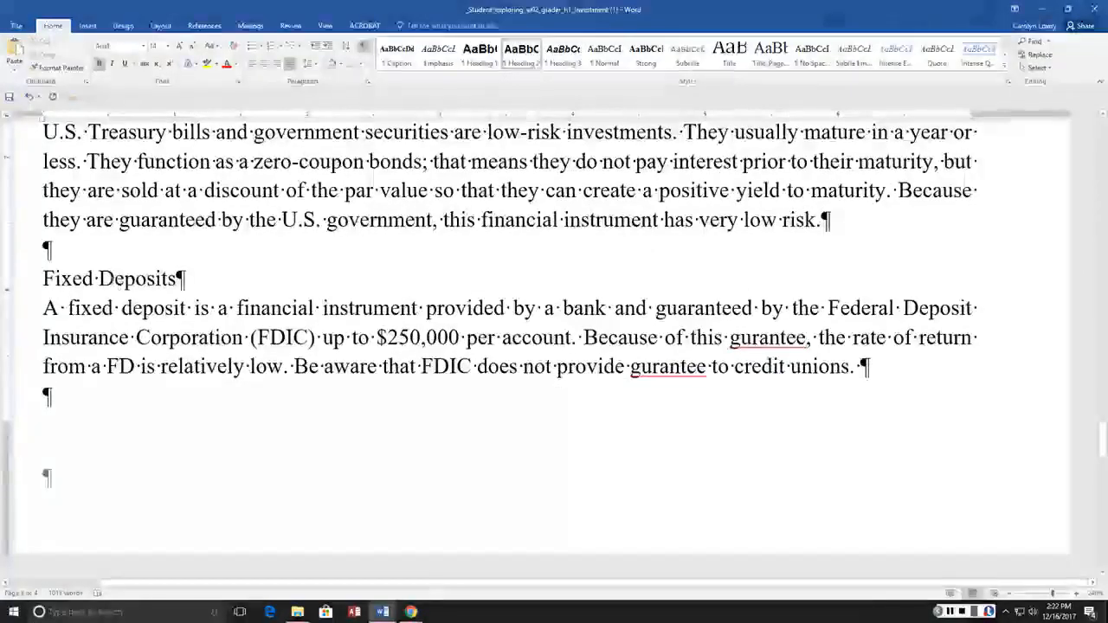
pyautogui.click(522, 54)
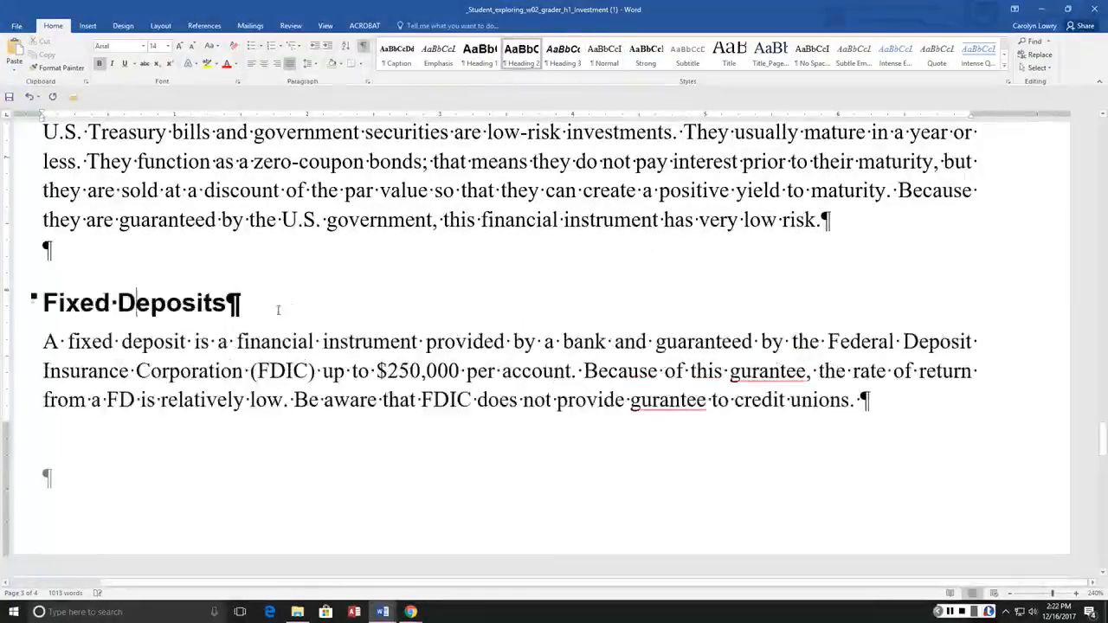
# Step: Apply the Heading 2 style to the "Sources" and "Conclusion" headings on the last page
pyautogui.scroll(-5, 272, 312)
pyautogui.scroll(-3, 277, 310)
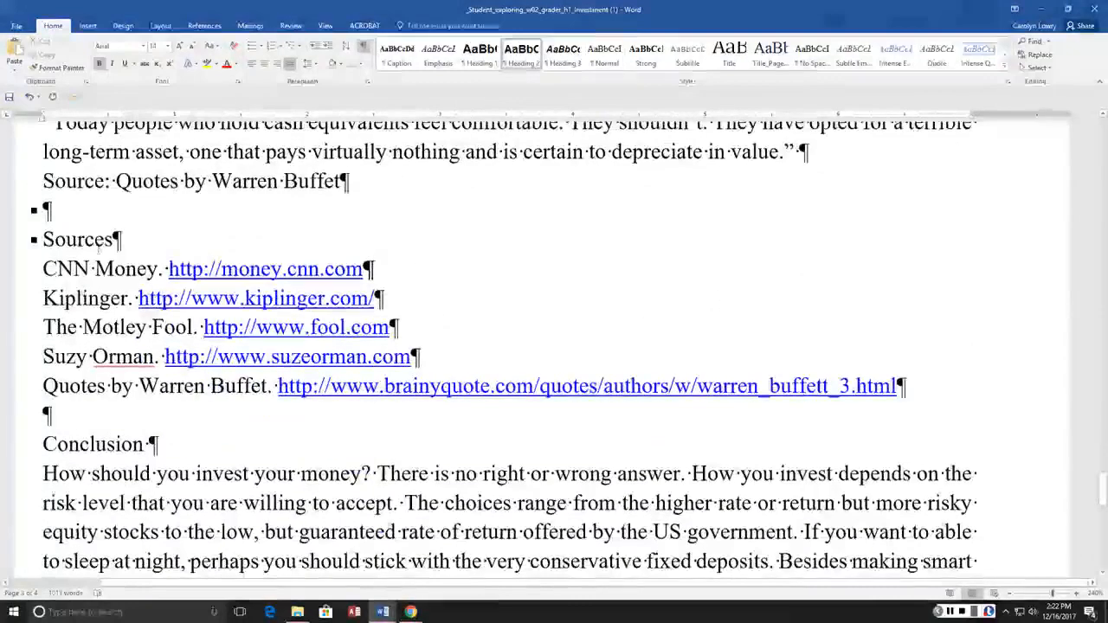
pyautogui.click(83, 240)
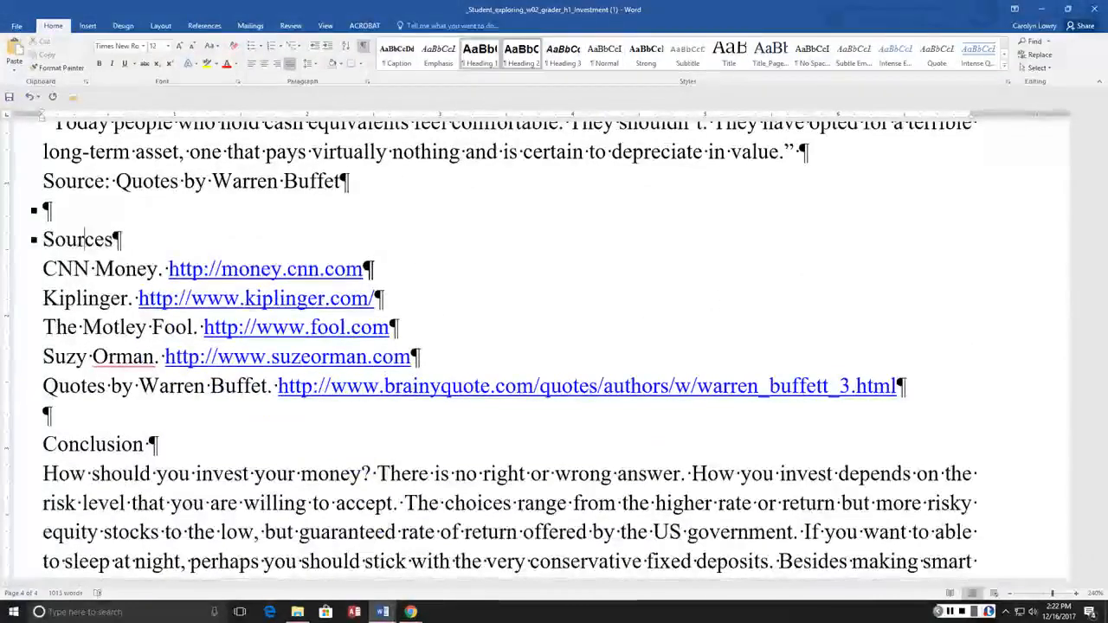
pyautogui.click(522, 55)
pyautogui.click(107, 478)
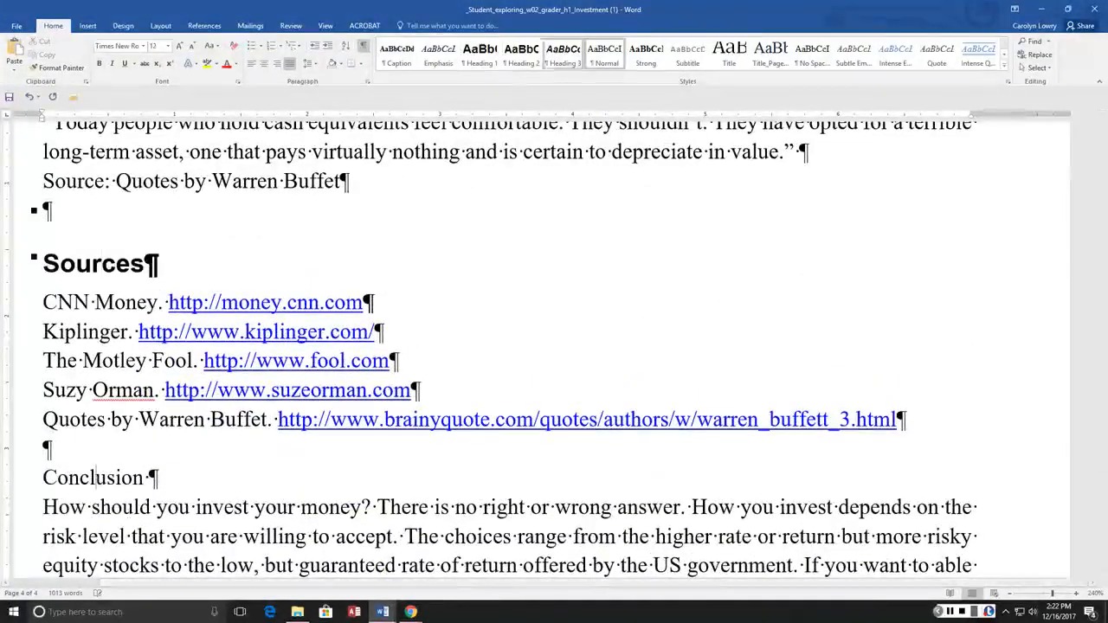
pyautogui.click(522, 54)
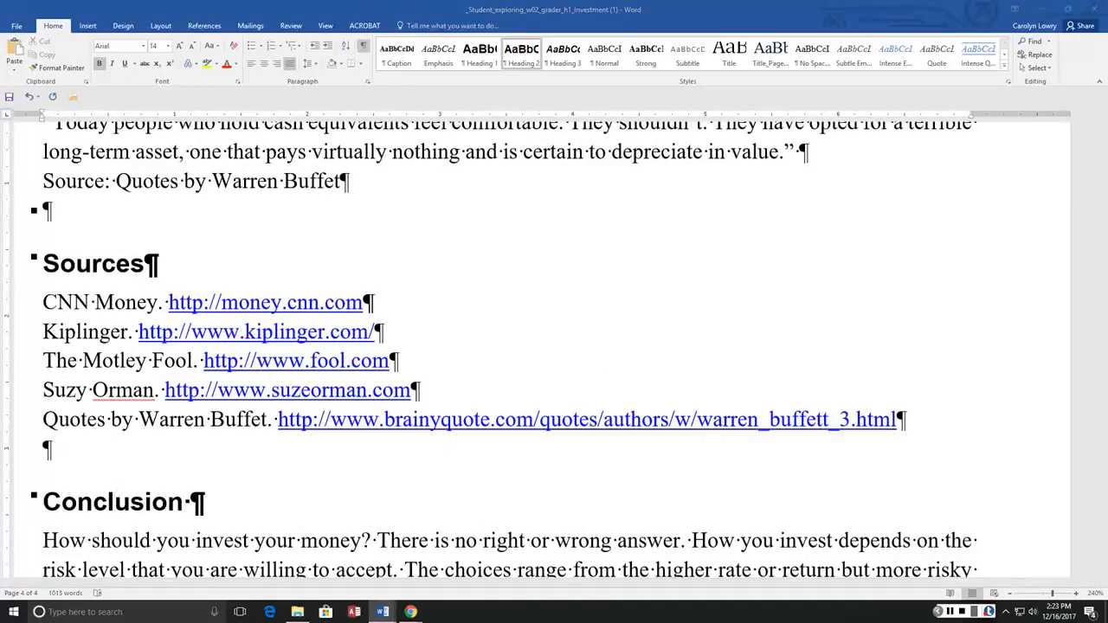
# Step: Modify the Heading 2 style so that its font color is red
pyautogui.click(684, 266)
pyautogui.keyDown('ctrl'); pyautogui.scroll(-3, 854, 307); pyautogui.keyUp('ctrl')
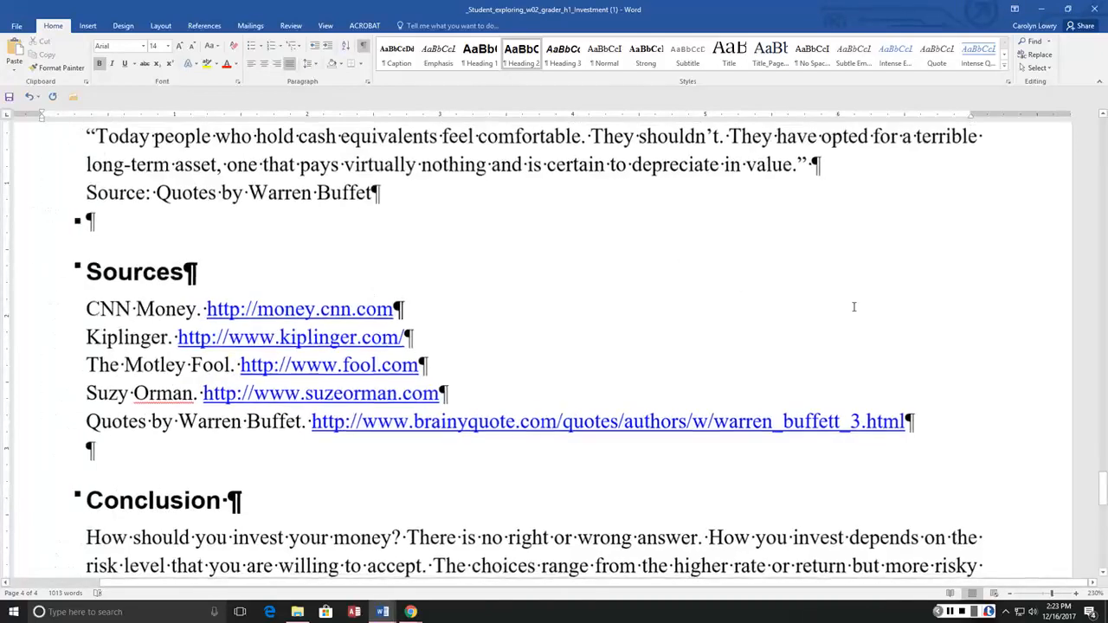
pyautogui.scroll(-5, 852, 306)
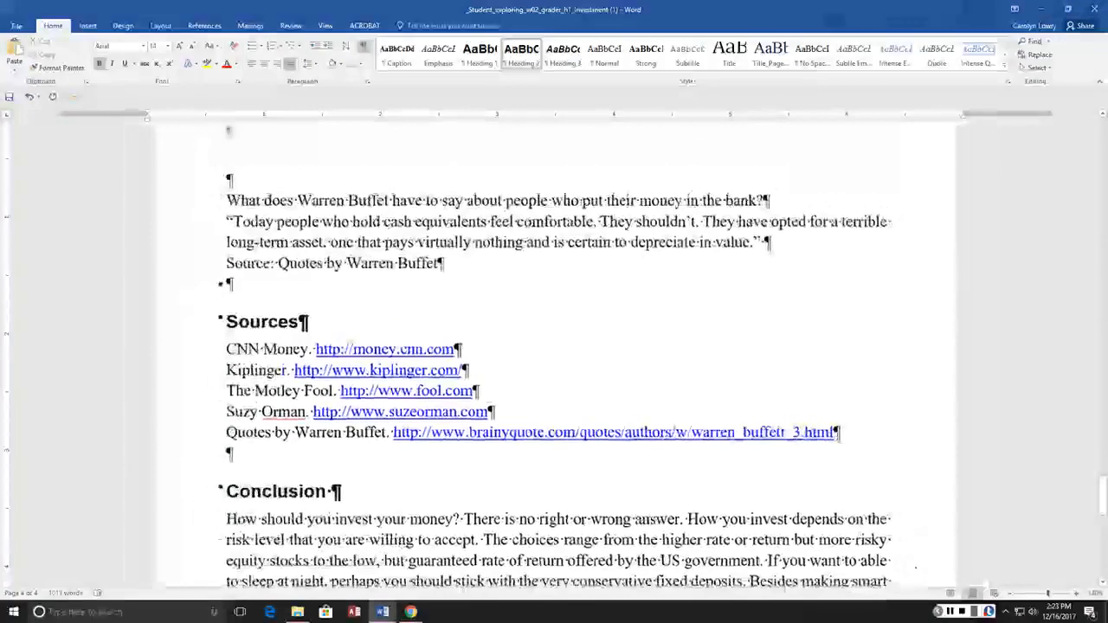
pyautogui.scroll(-2, 853, 307)
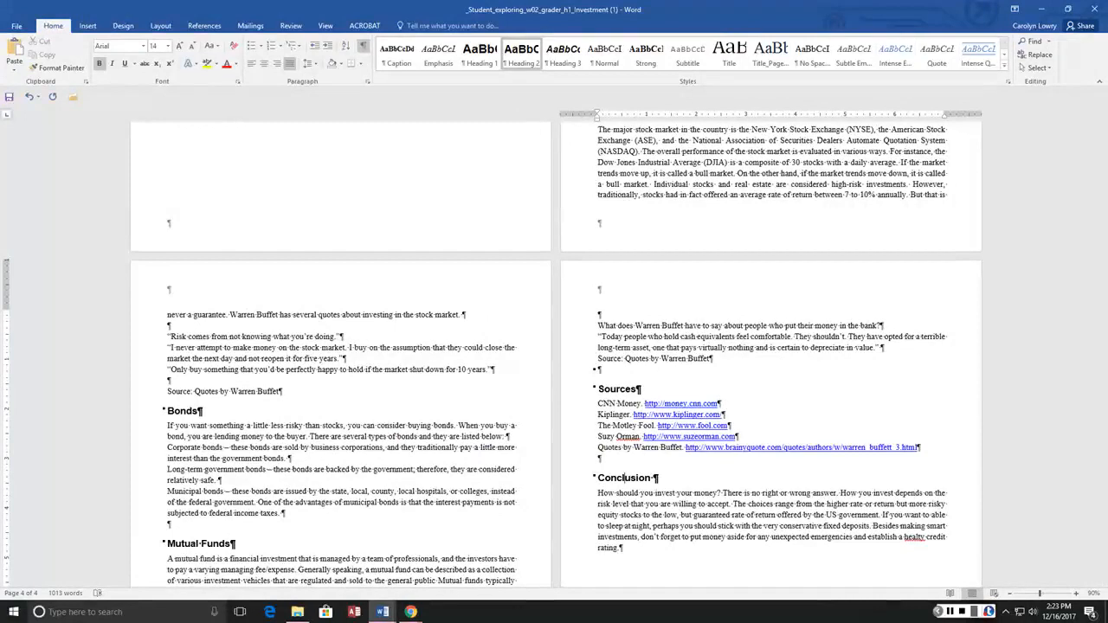
pyautogui.rightClick(523, 54)
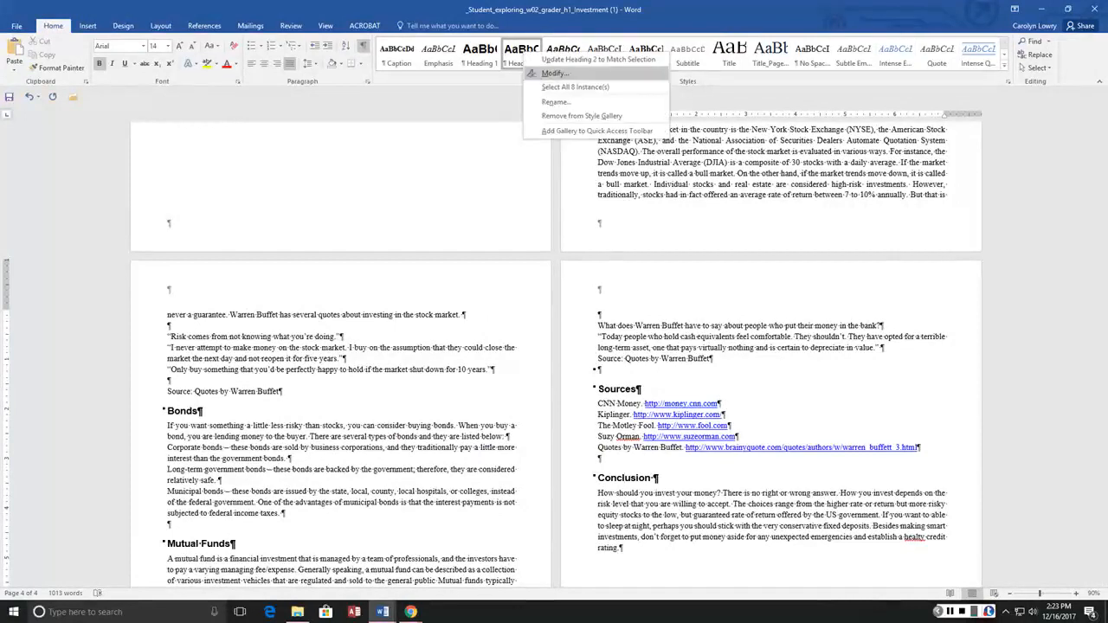
pyautogui.click(554, 74)
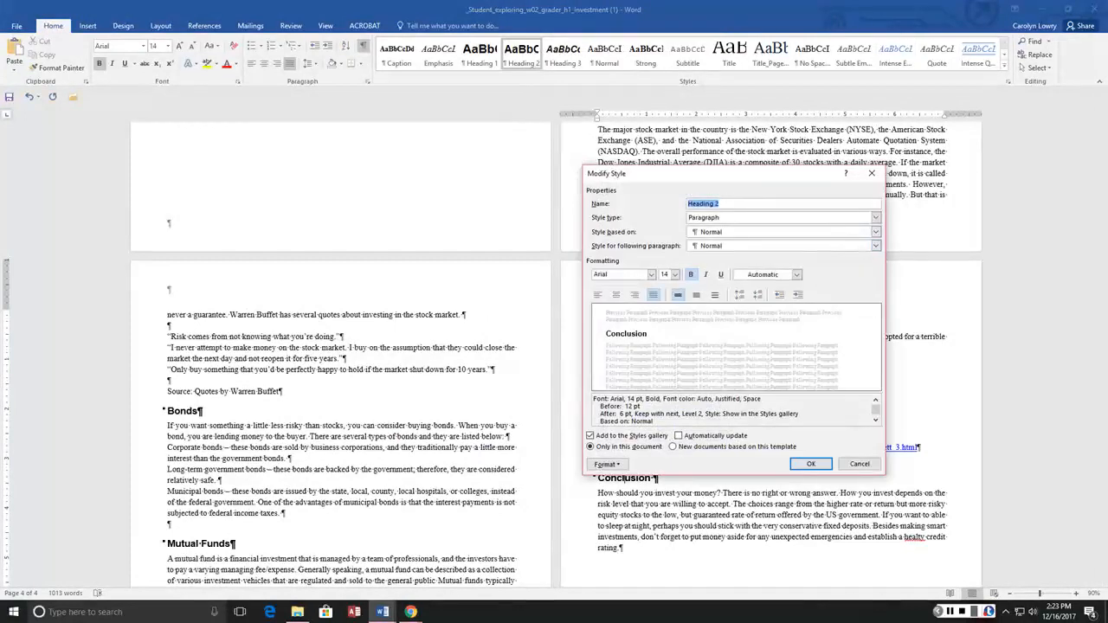
pyautogui.moveTo(797, 173); pyautogui.dragTo(750, 168)
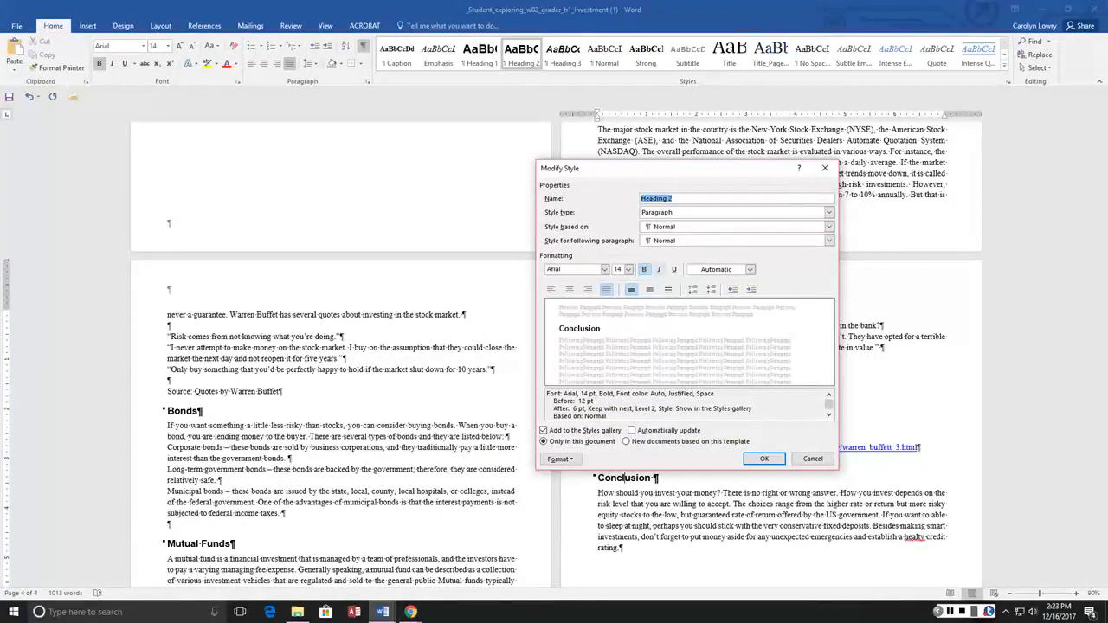
pyautogui.click(750, 270)
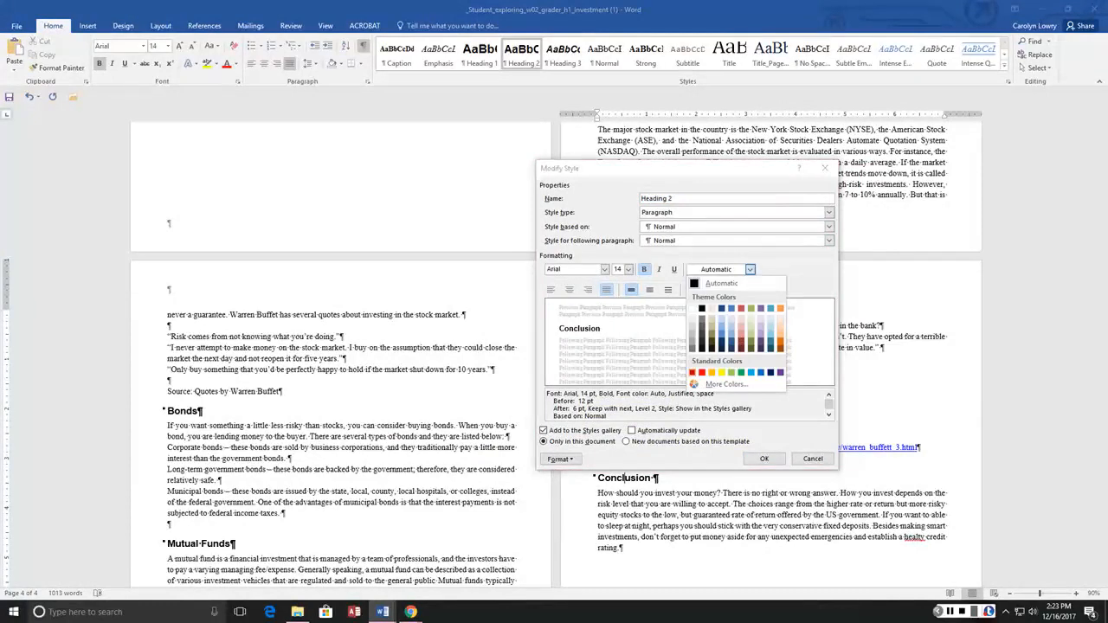
pyautogui.click(703, 373)
pyautogui.click(764, 459)
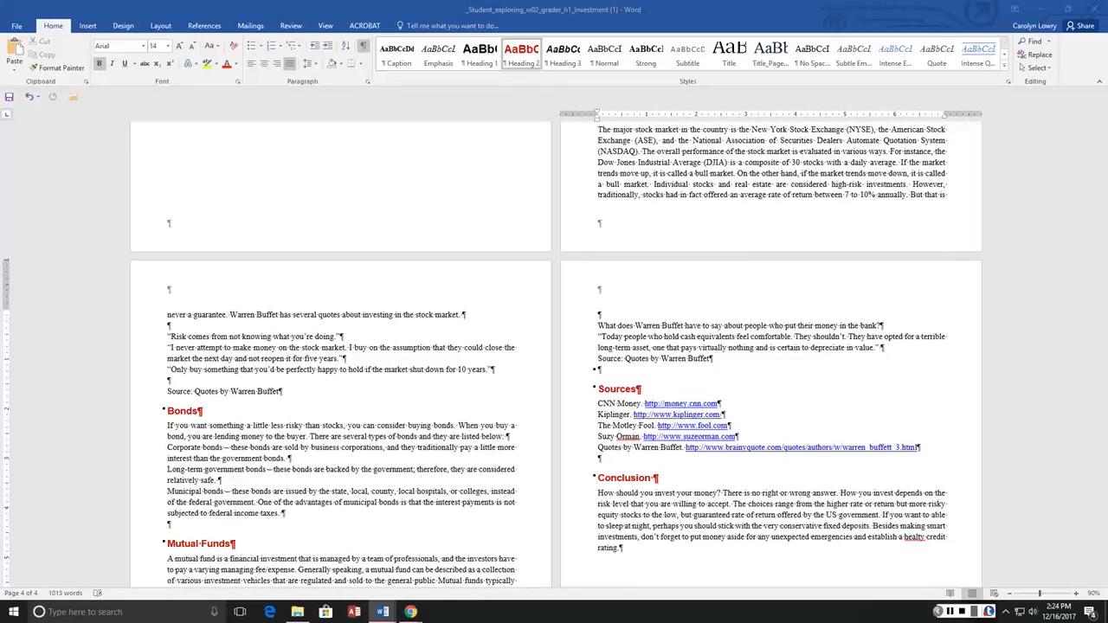
# Step: Apply four-diamond bullets to the six-item investment instruments list, from "Equity stocks" to "Fixed deposits"
pyautogui.scroll(9, 554, 351)
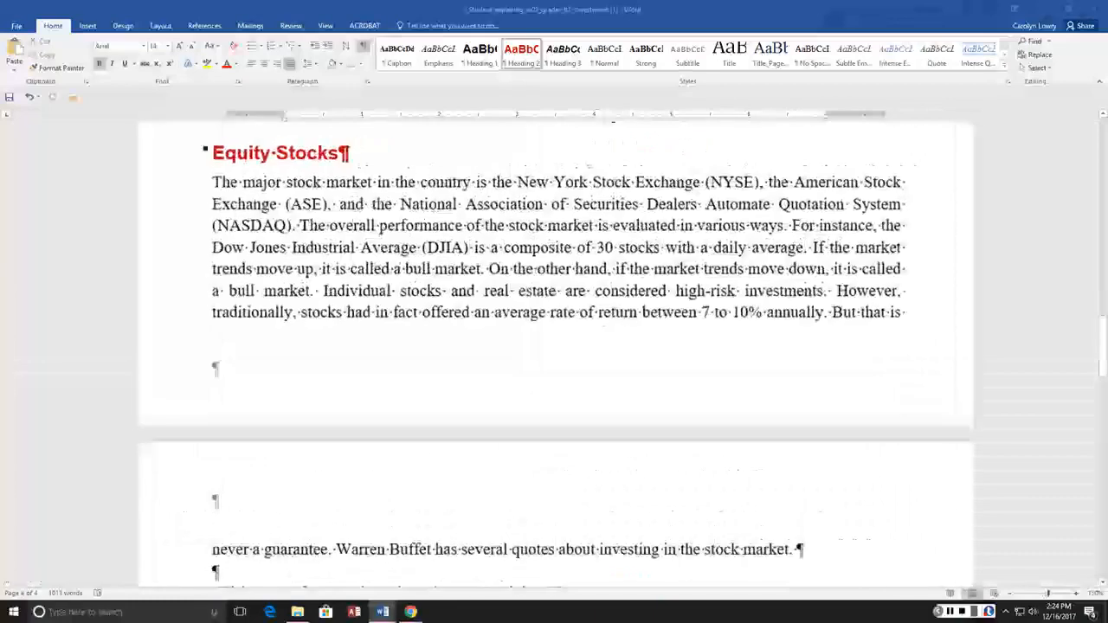
pyautogui.scroll(5, 554, 347)
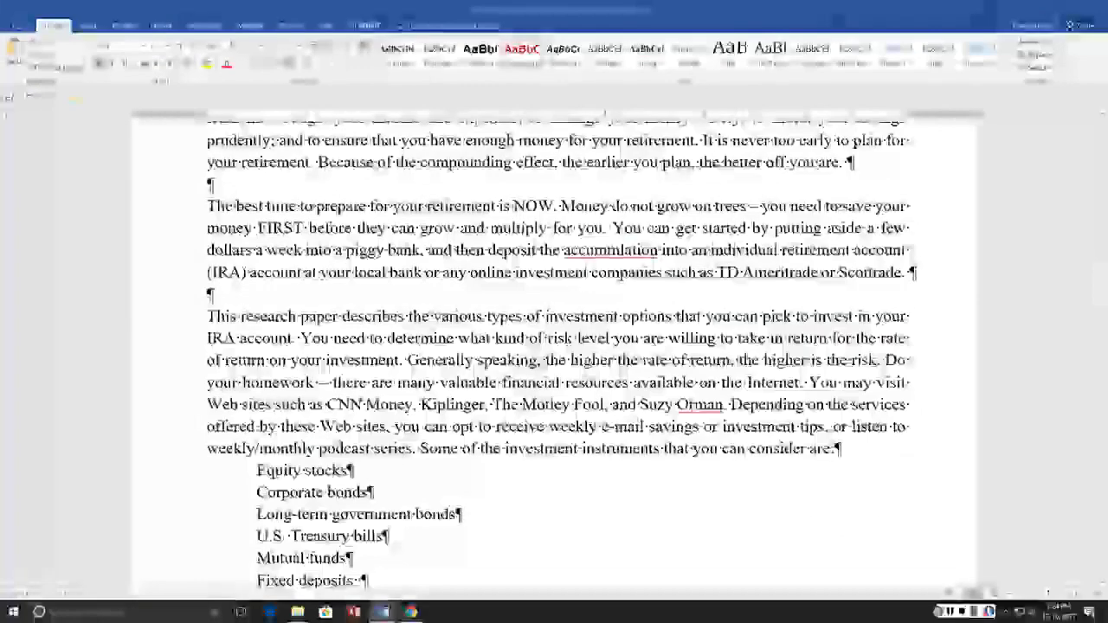
pyautogui.scroll(-2, 554, 347)
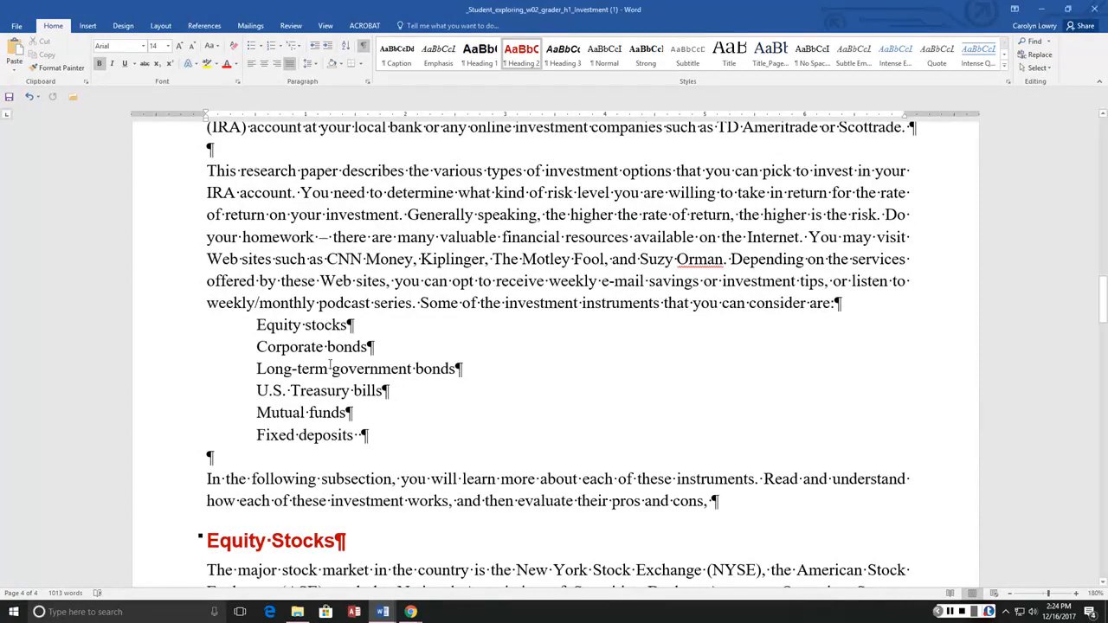
pyautogui.click(258, 327)
pyautogui.moveTo(258, 326); pyautogui.dragTo(386, 430)
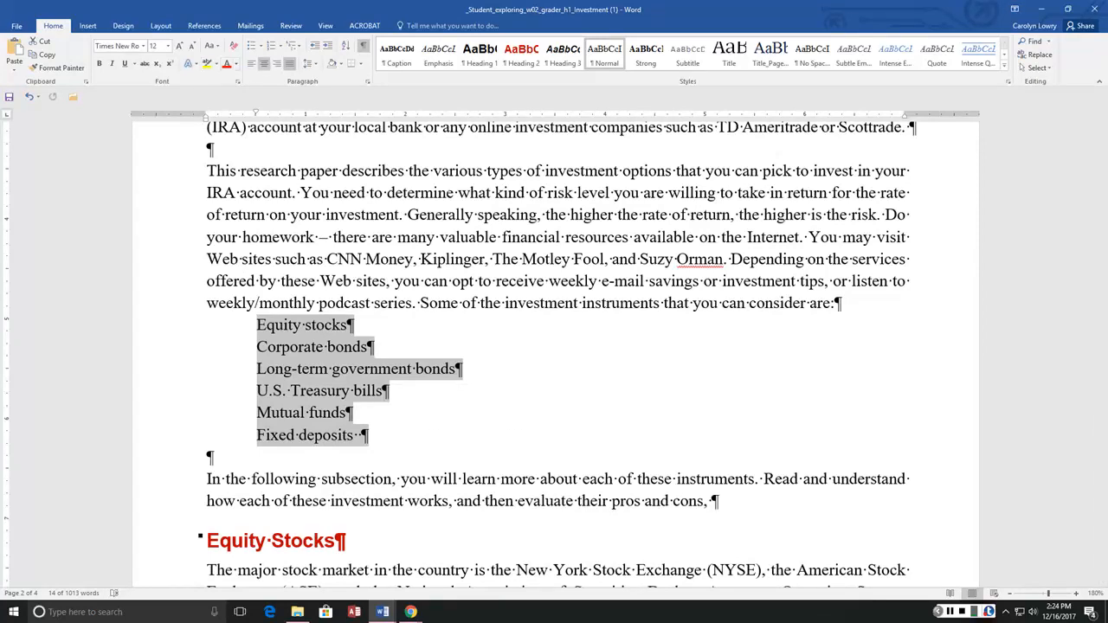
pyautogui.click(257, 45)
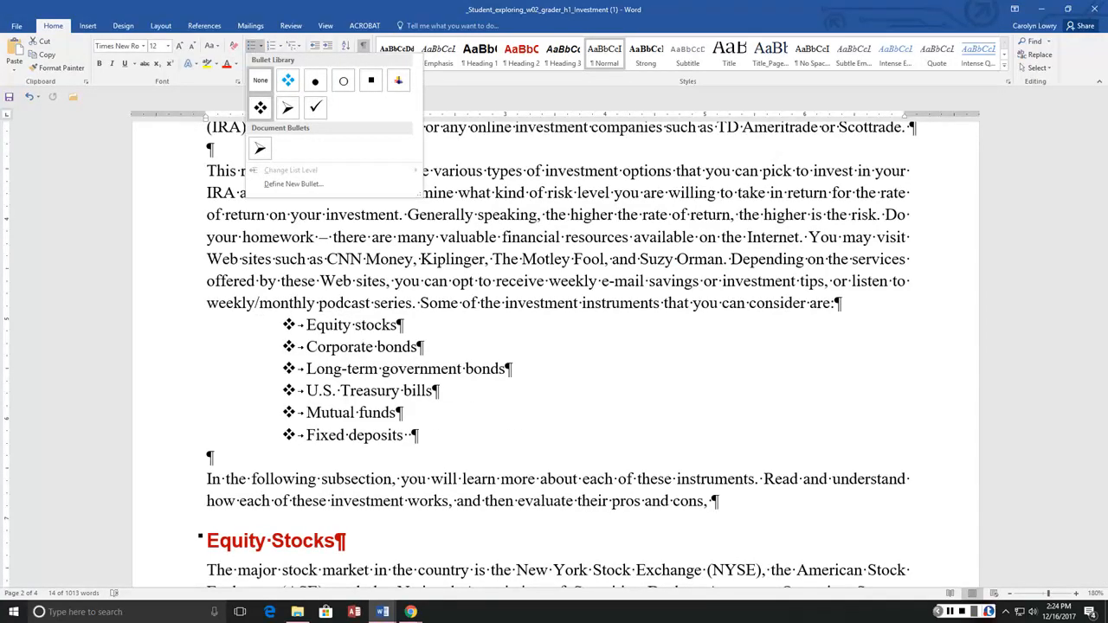
pyautogui.click(260, 108)
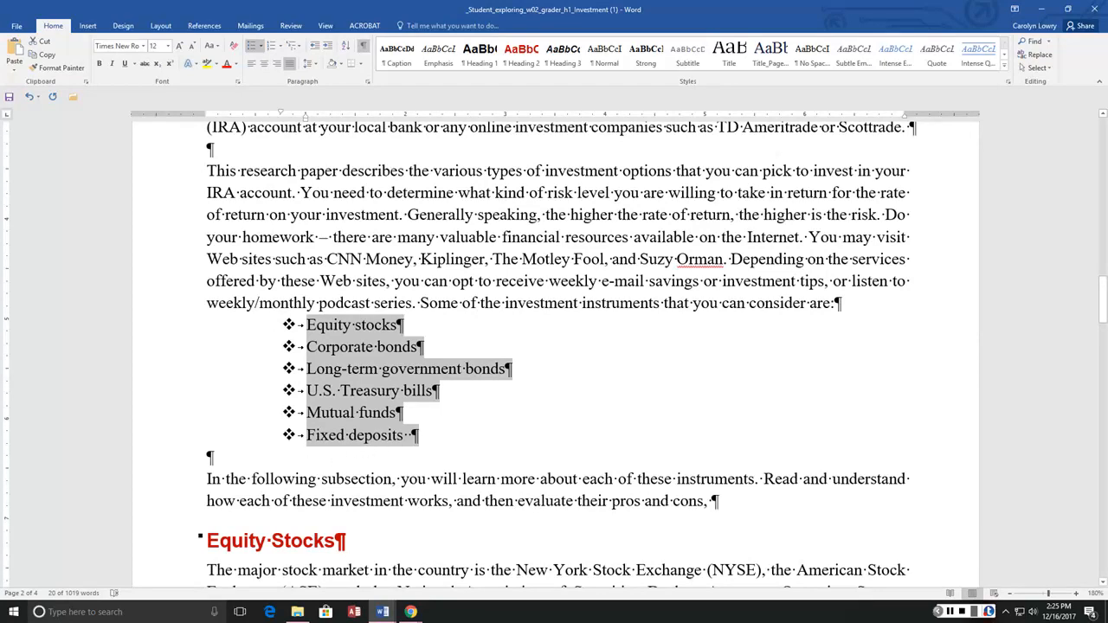
# Step: Set left and right indents of 0.6" for the Introduction paragraph beginning "The best time to prepare for your retirement is NOW"
pyautogui.scroll(10, 559, 355)
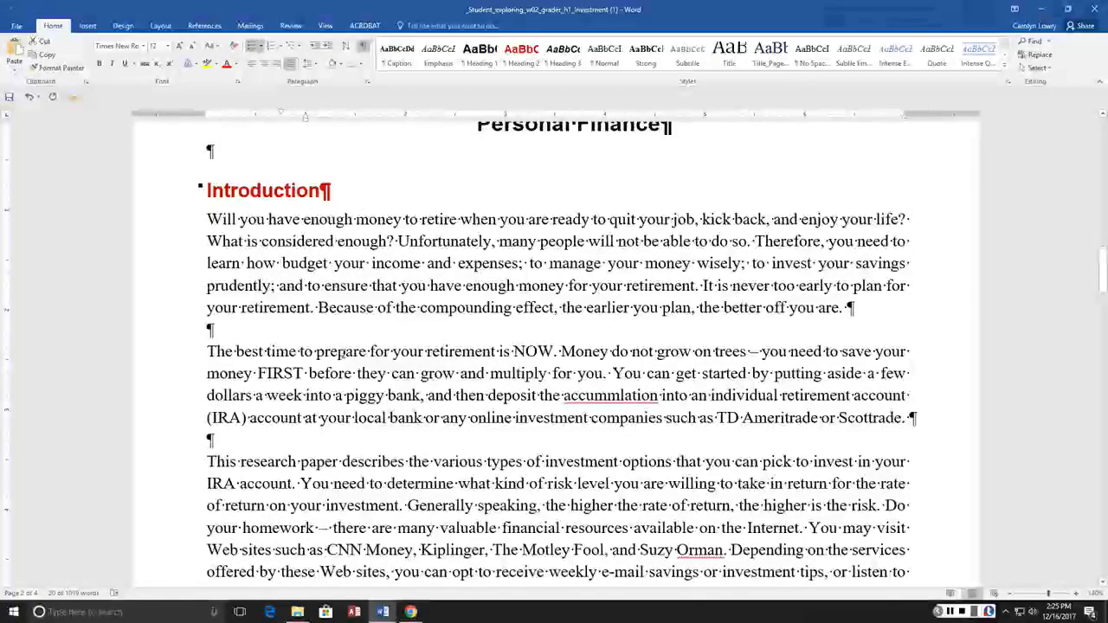
pyautogui.click(344, 388)
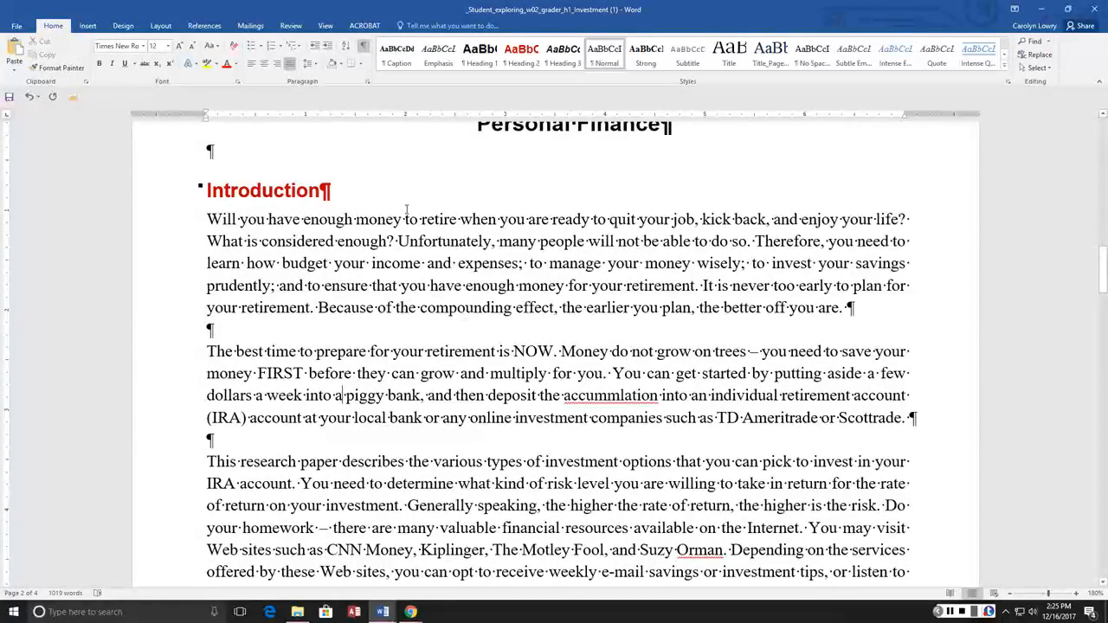
pyautogui.click(368, 81)
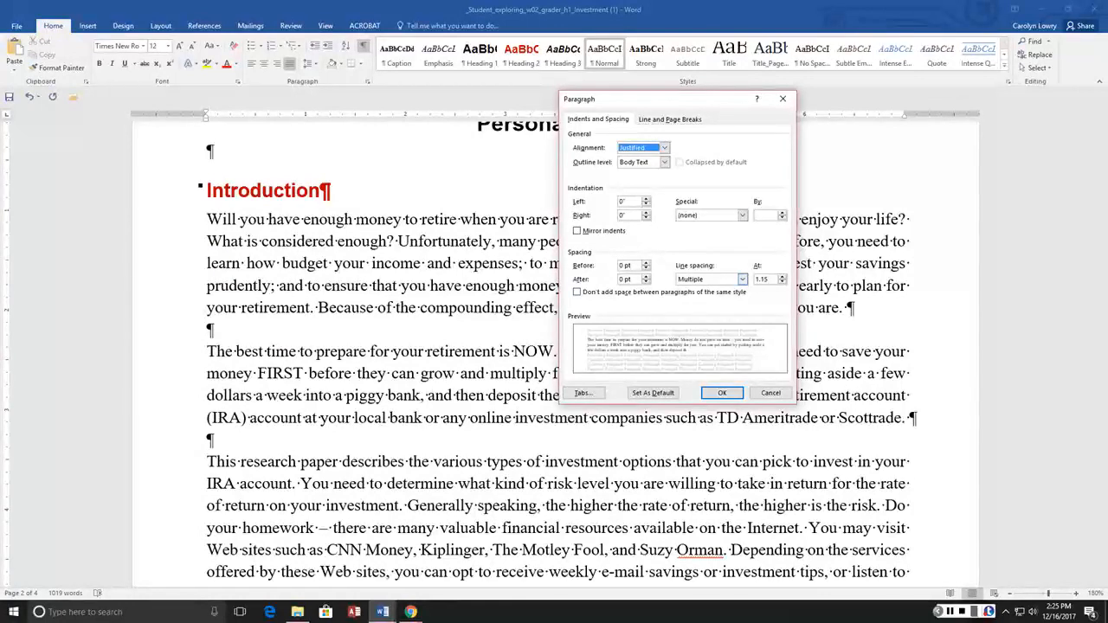
pyautogui.moveTo(634, 203); pyautogui.dragTo(619, 203)
pyautogui.write('36')
pyautogui.press('Tab')
pyautogui.press('BackSpace')
pyautogui.write('.6')
pyautogui.hotkey('shift', 'Tab')
pyautogui.write('.6')
pyautogui.press('Tab')
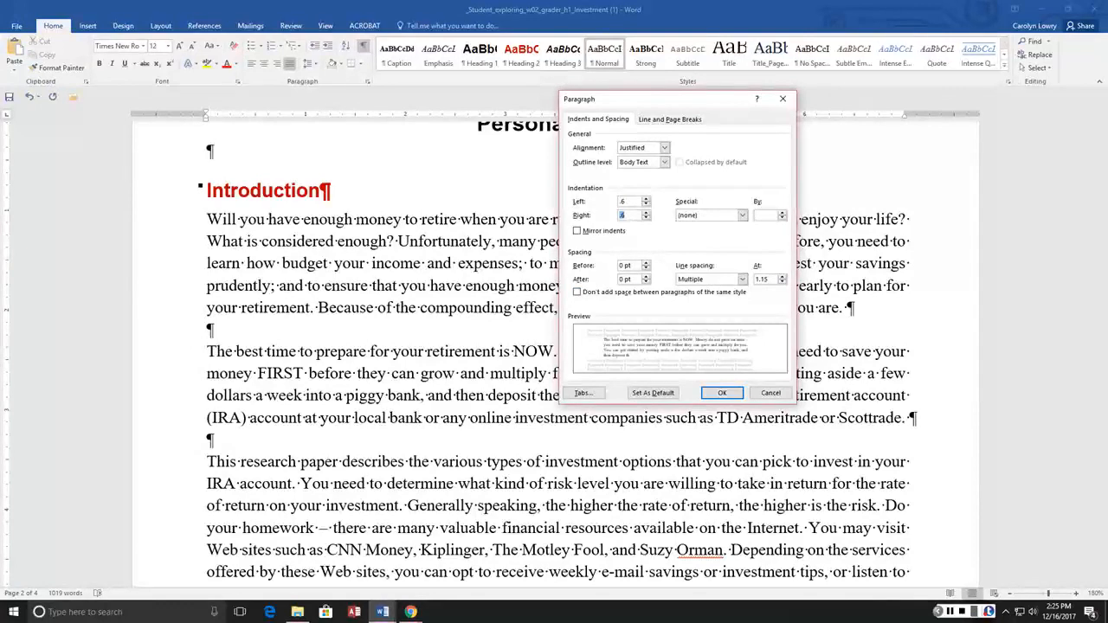
# Step: Set the spacing after the indented Introduction paragraph to 6 pt and apply the paragraph settings
pyautogui.doubleClick(621, 280)
pyautogui.write('6')
pyautogui.click(722, 392)
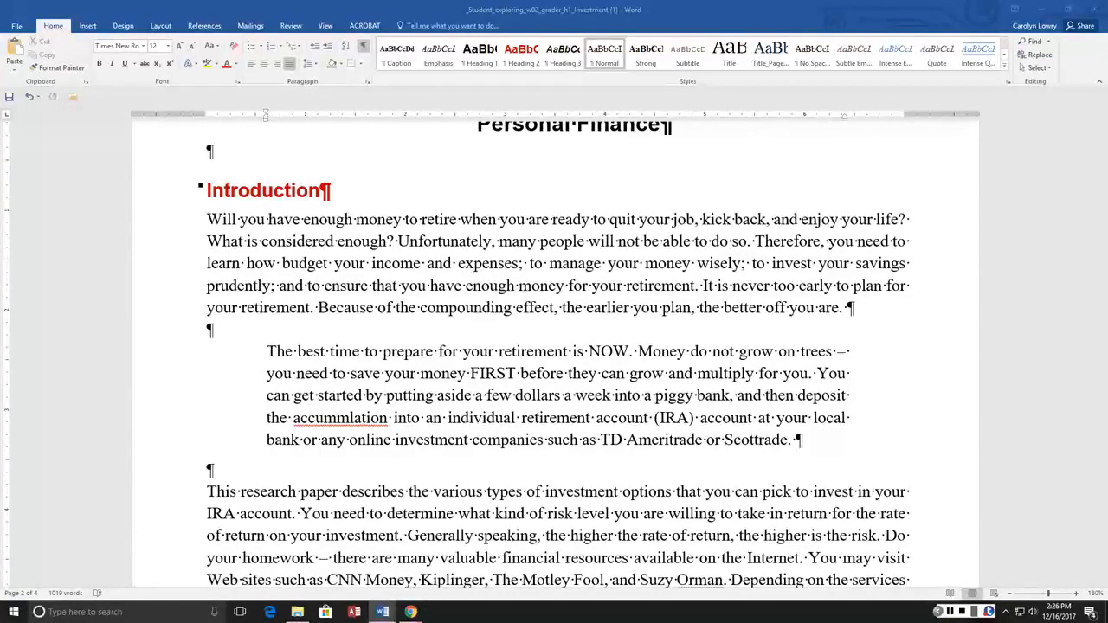
# Step: Choose a 1½ pt border width and a dark blue theme color for the border of the indented Introduction paragraph
pyautogui.click(361, 64)
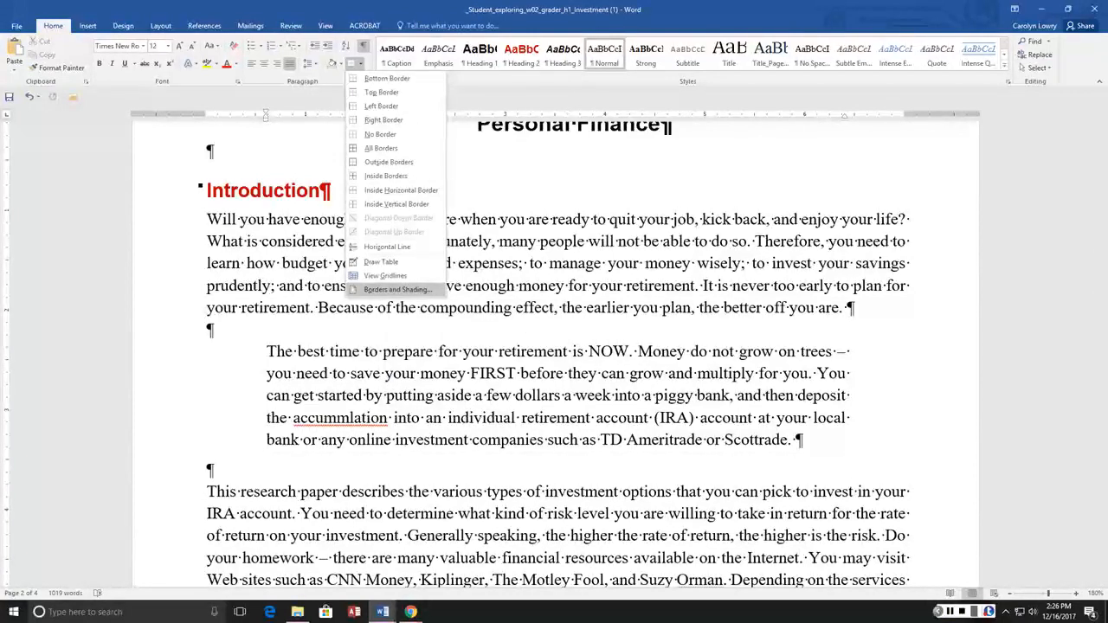
pyautogui.click(398, 289)
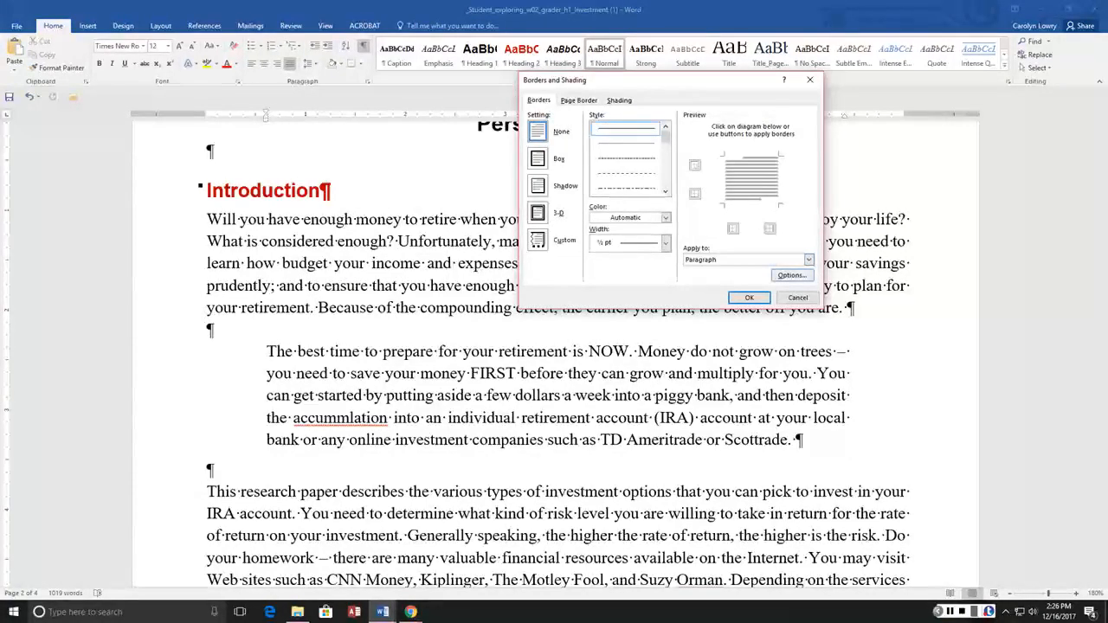
pyautogui.click(809, 260)
pyautogui.click(747, 269)
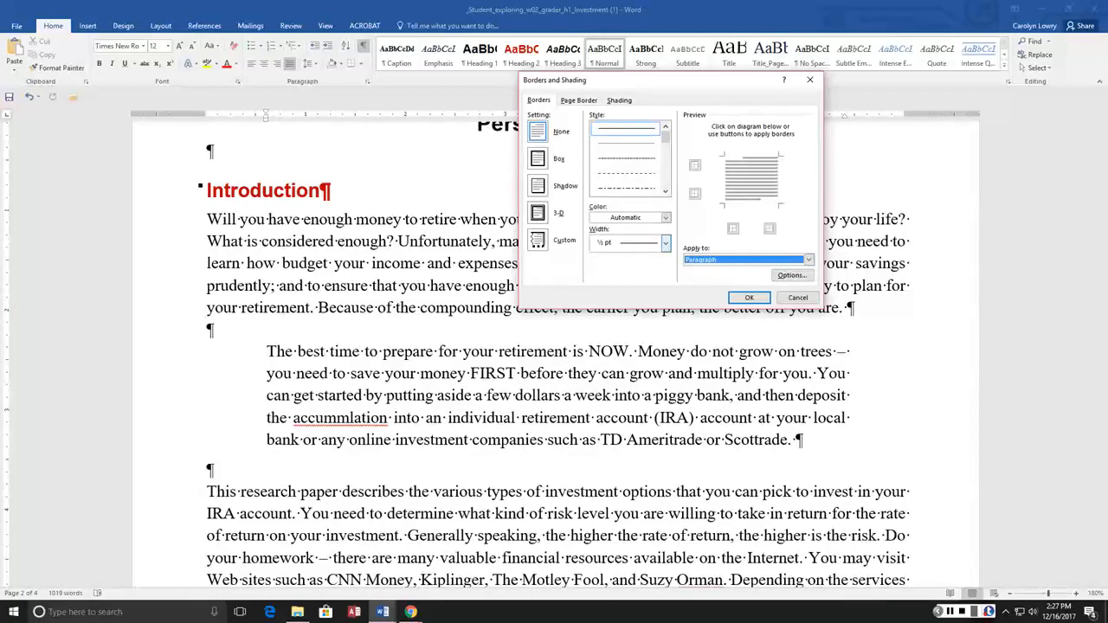
pyautogui.click(666, 242)
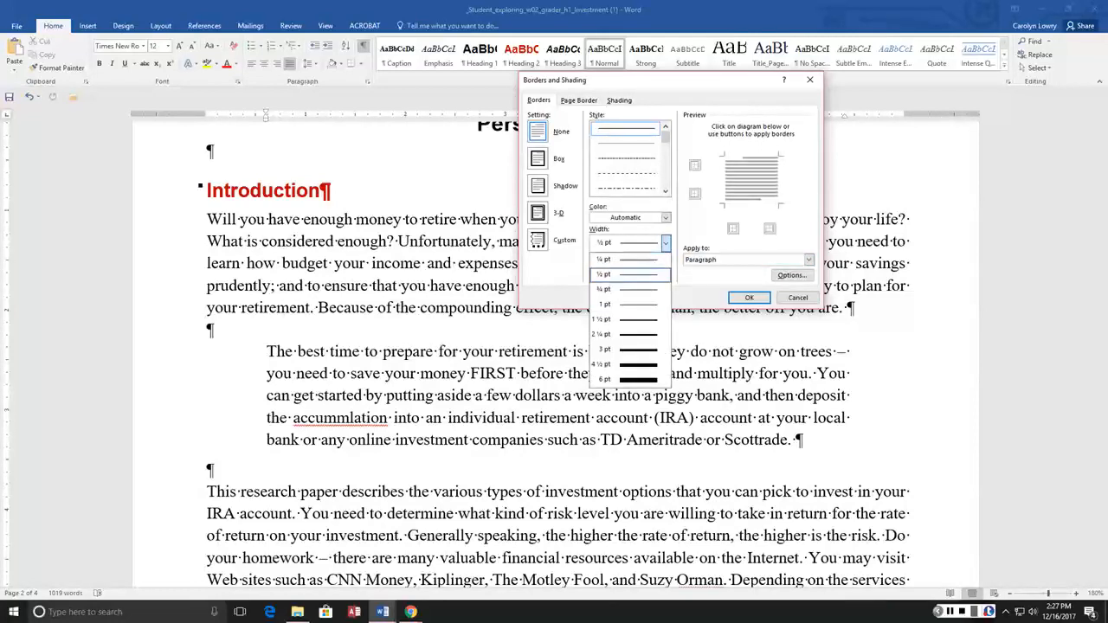
pyautogui.click(630, 319)
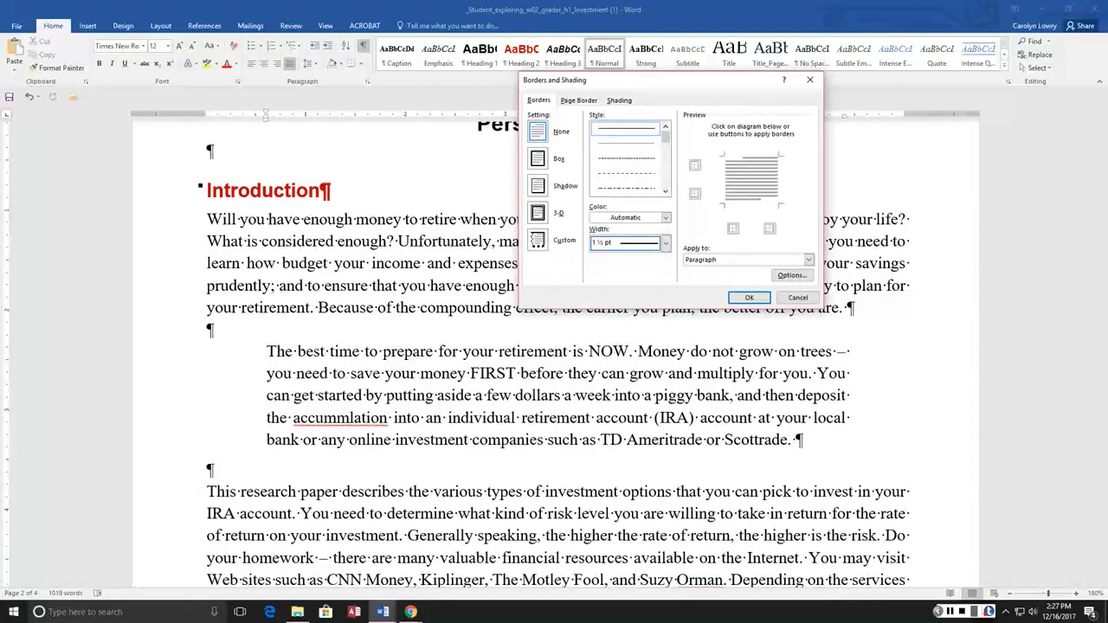
pyautogui.click(665, 218)
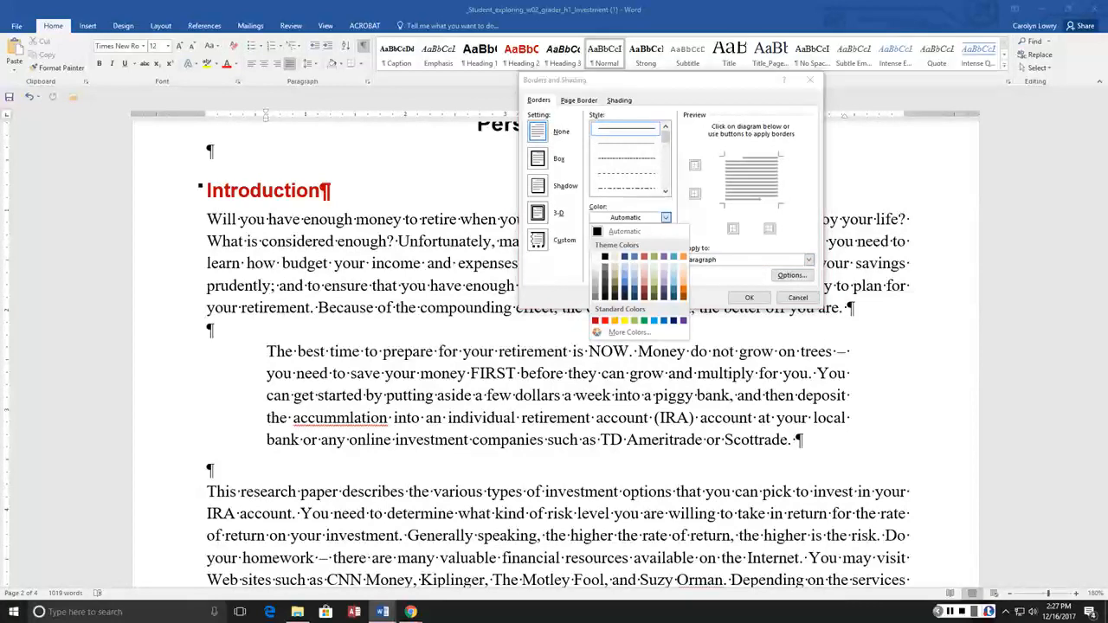
pyautogui.click(624, 290)
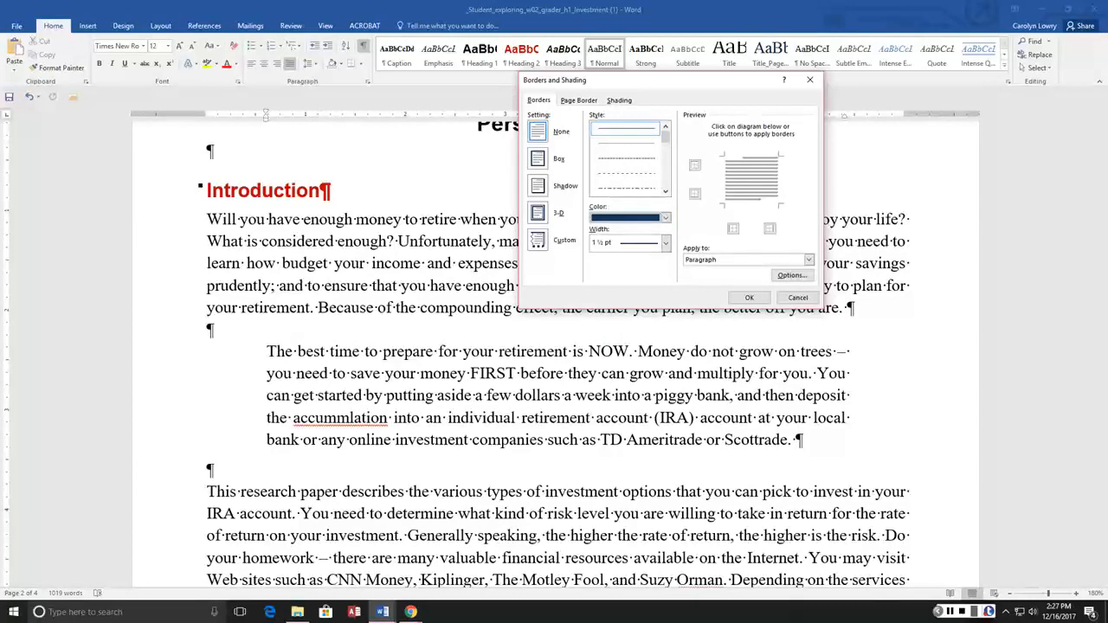
# Step: Shade the indented Introduction paragraph with a light blue theme color fill
pyautogui.click(620, 100)
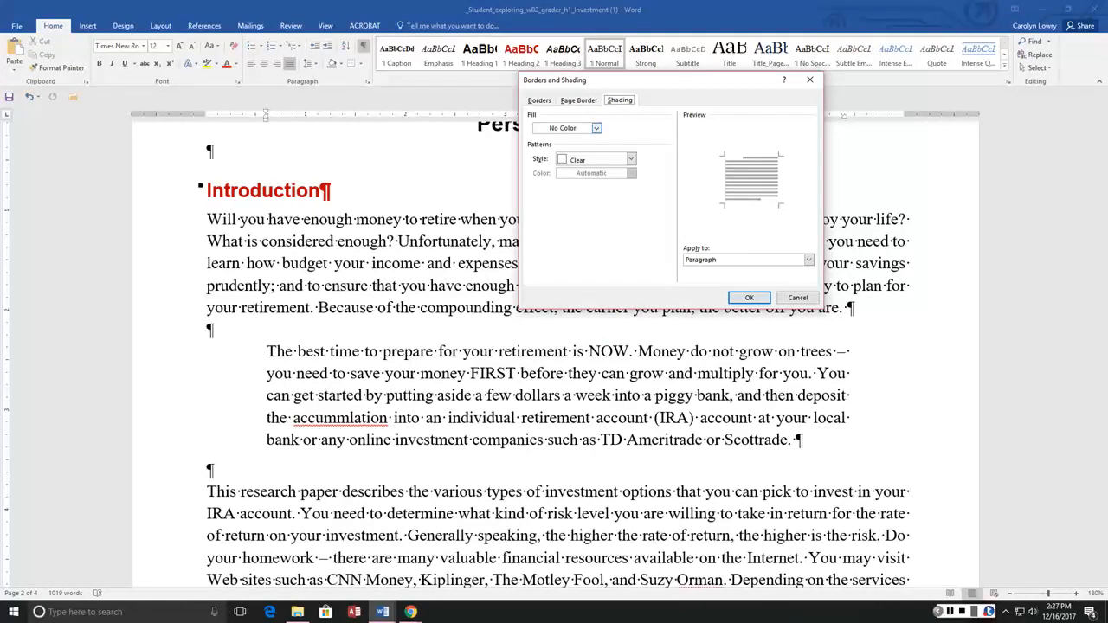
pyautogui.click(597, 129)
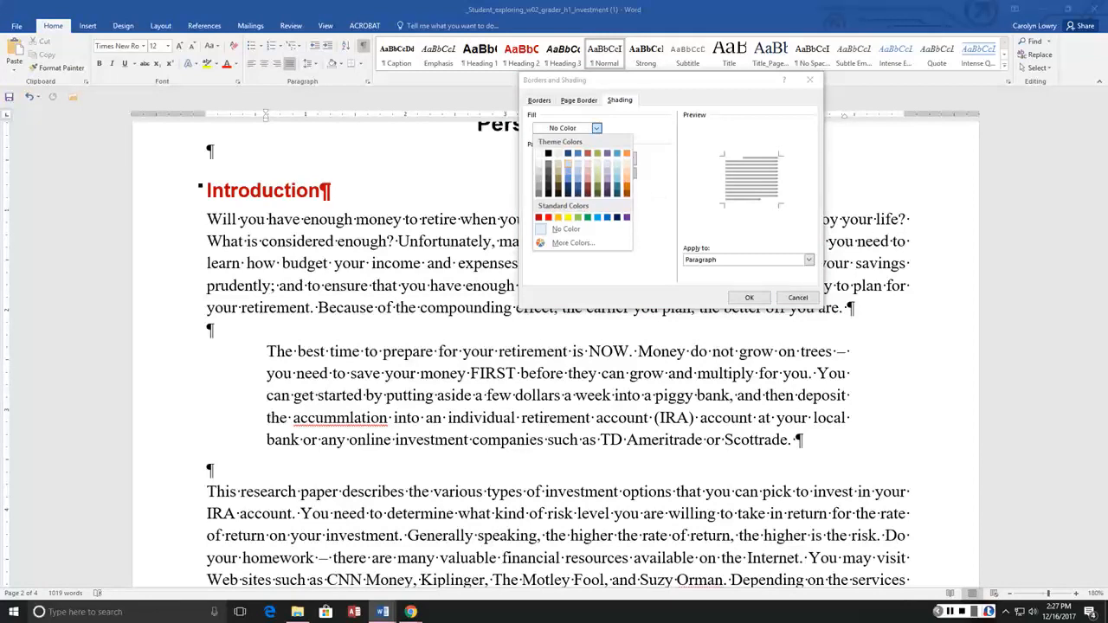
pyautogui.click(568, 164)
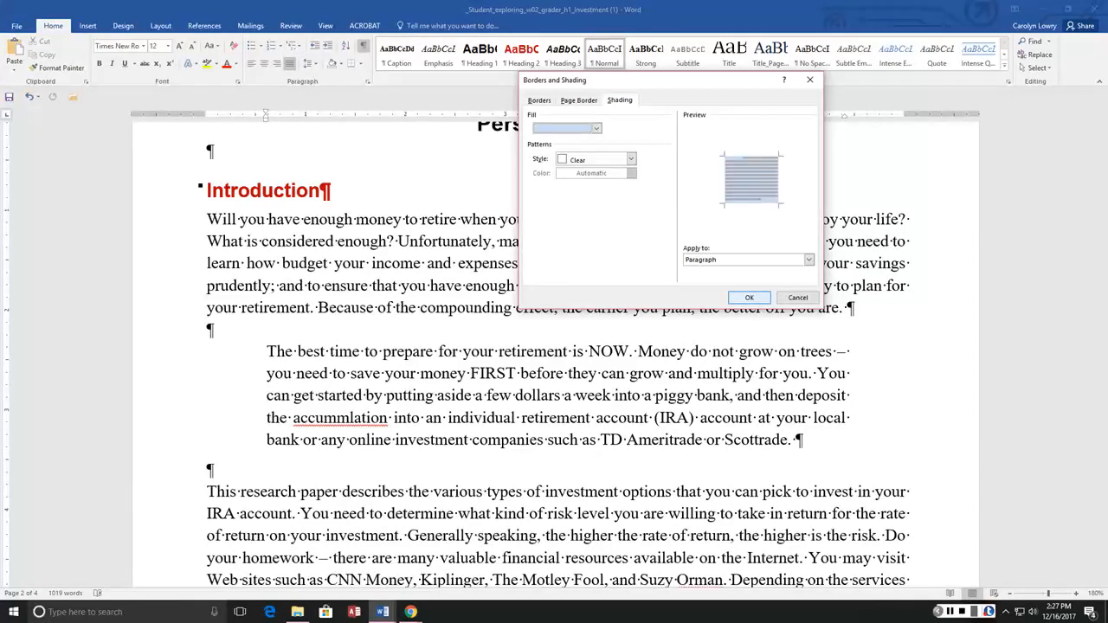
pyautogui.click(749, 297)
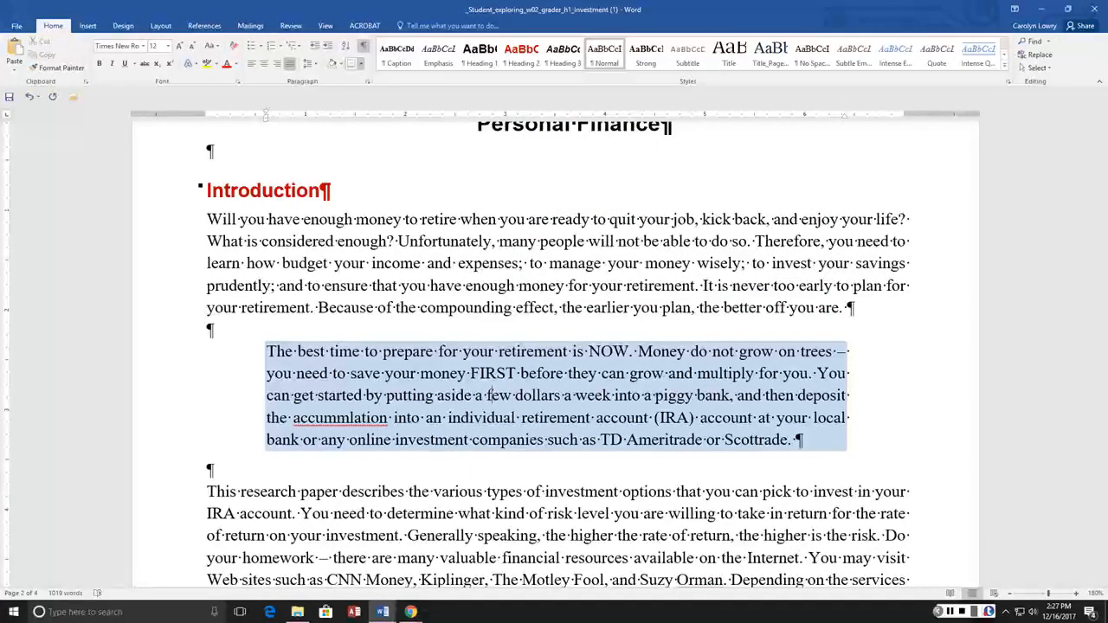
# Step: Apply a box border in a dark blue theme color around the indented Introduction paragraph
pyautogui.click(354, 63)
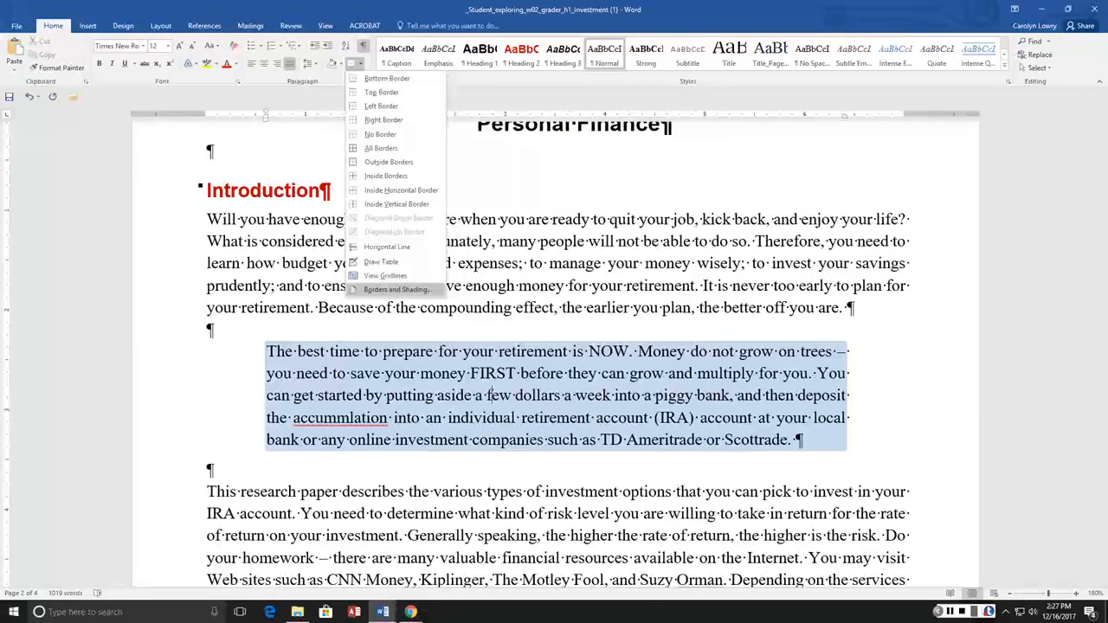
pyautogui.click(397, 289)
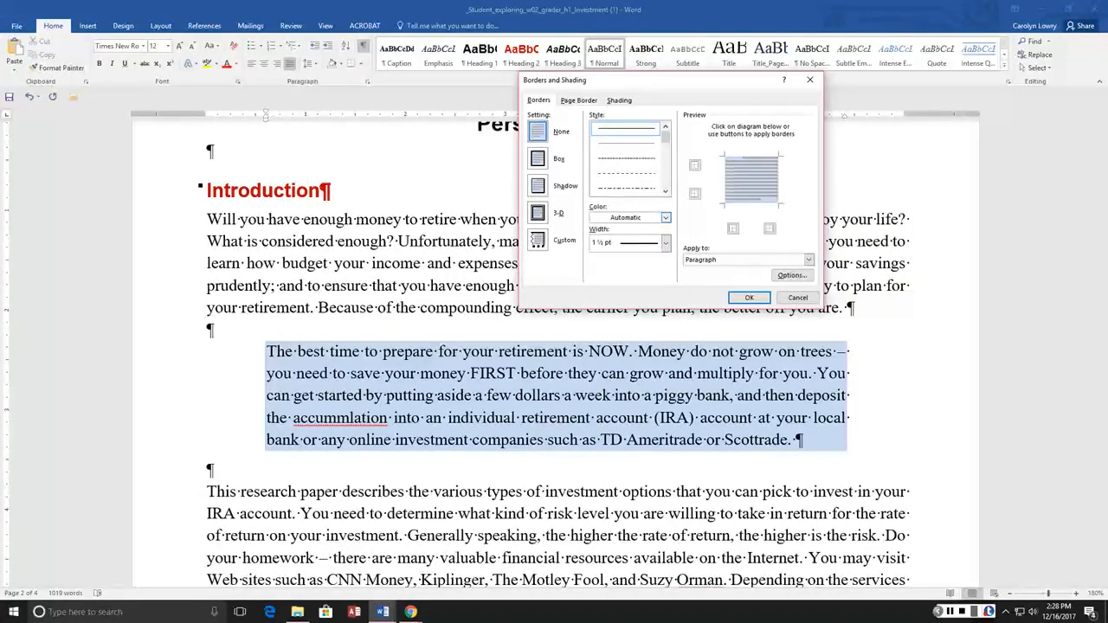
pyautogui.click(665, 217)
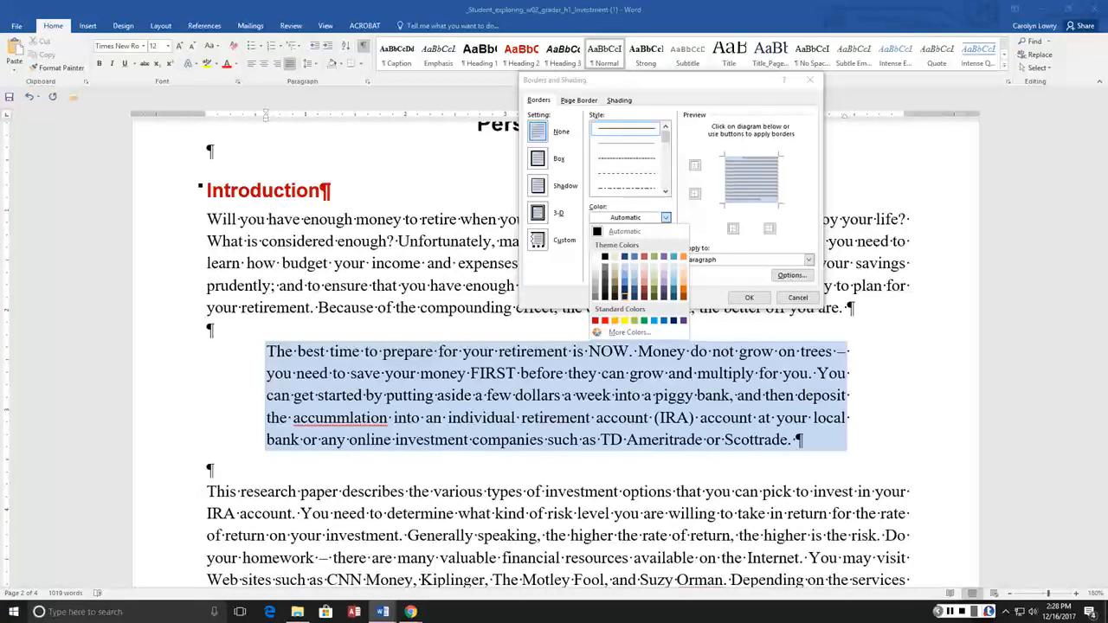
pyautogui.click(624, 294)
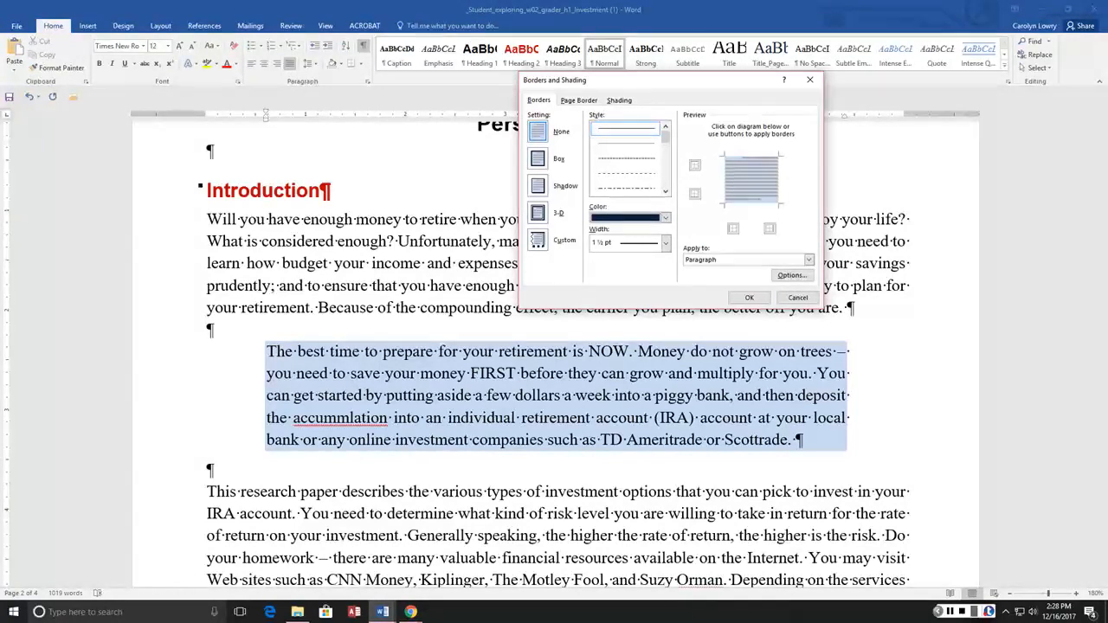
pyautogui.click(538, 158)
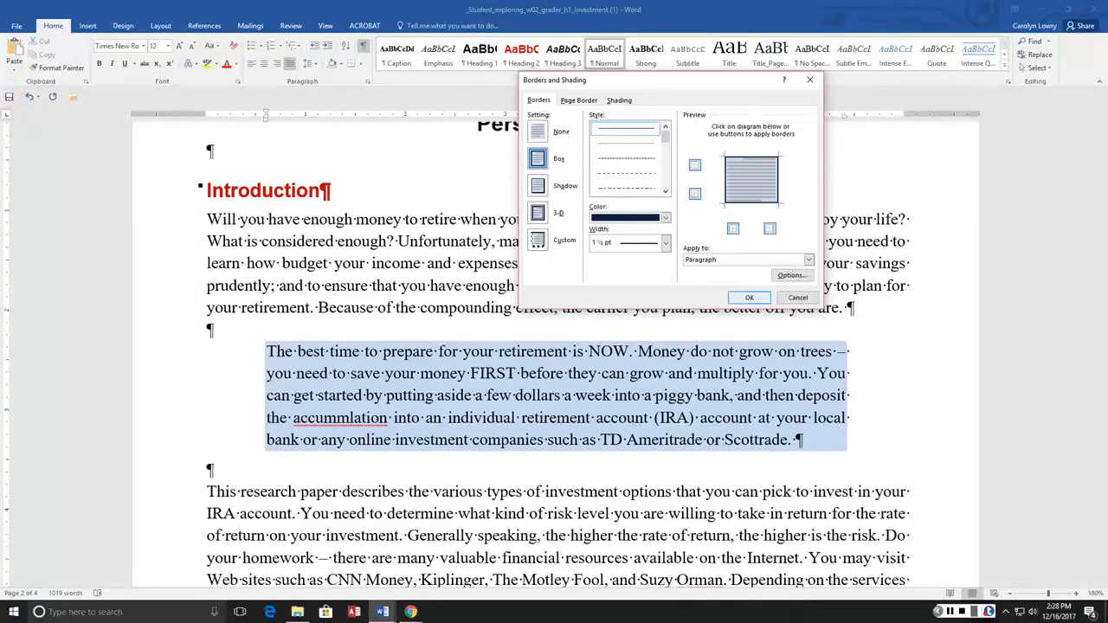
pyautogui.click(749, 297)
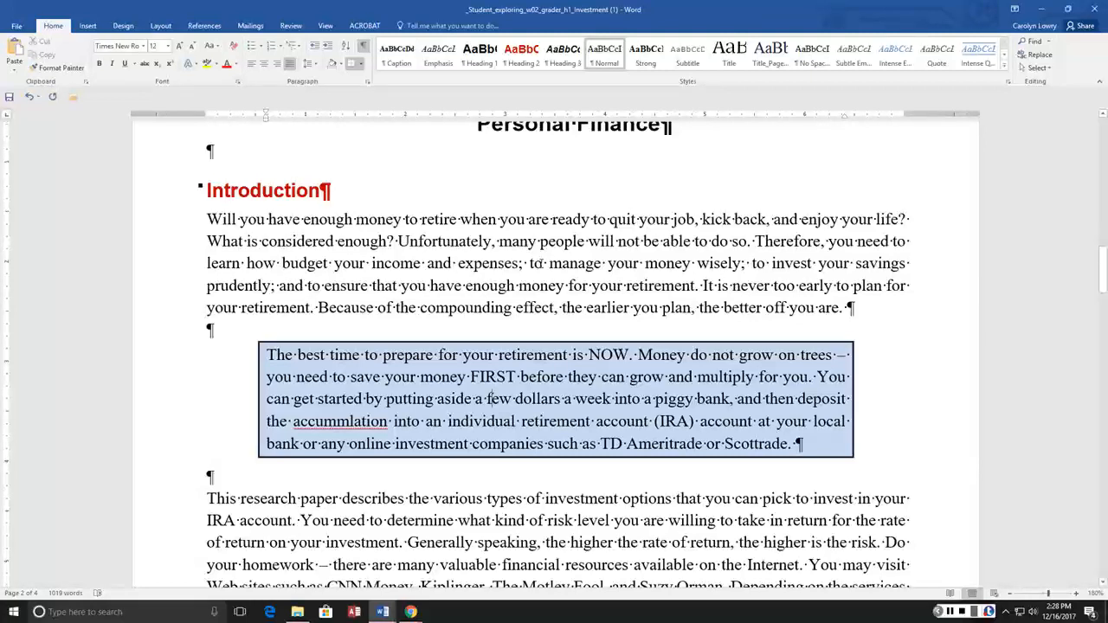
# Step: Format the Warren Buffet quotes and their source line above the Bonds heading in two columns with a line between
pyautogui.scroll(-3, 541, 263)
pyautogui.scroll(-9, 541, 263)
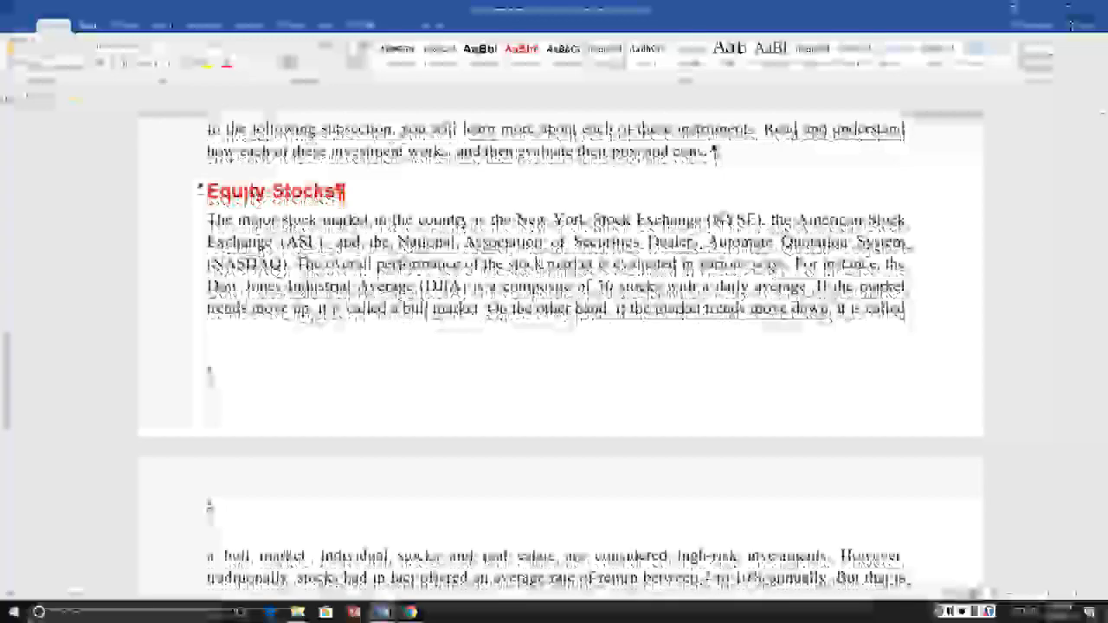
pyautogui.scroll(-3, 551, 314)
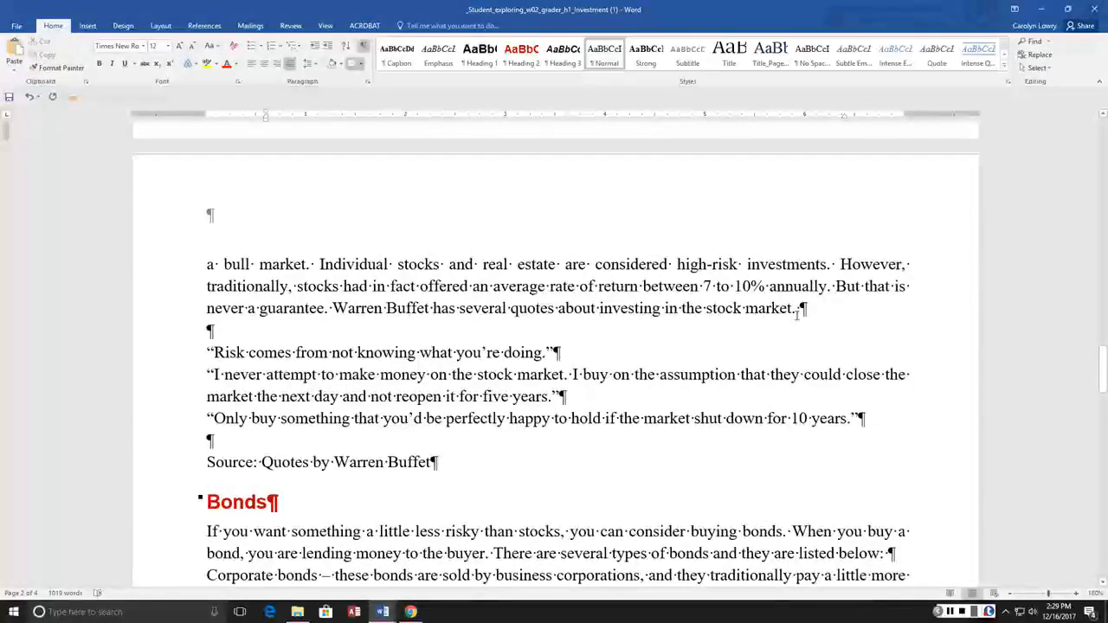
pyautogui.scroll(-2, 732, 317)
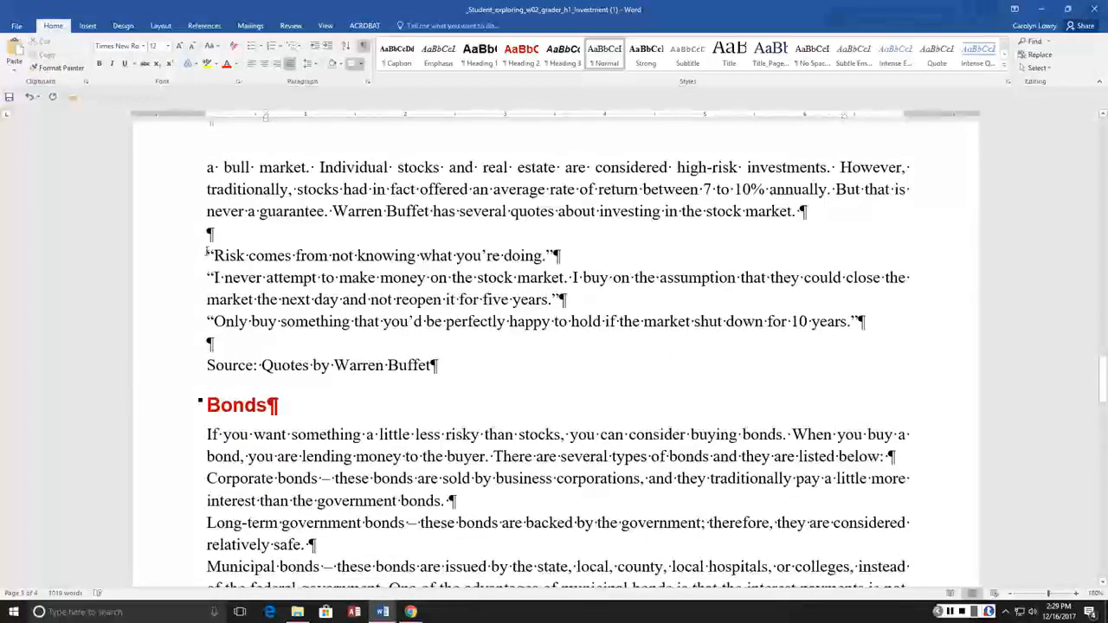
pyautogui.moveTo(198, 257); pyautogui.dragTo(466, 369)
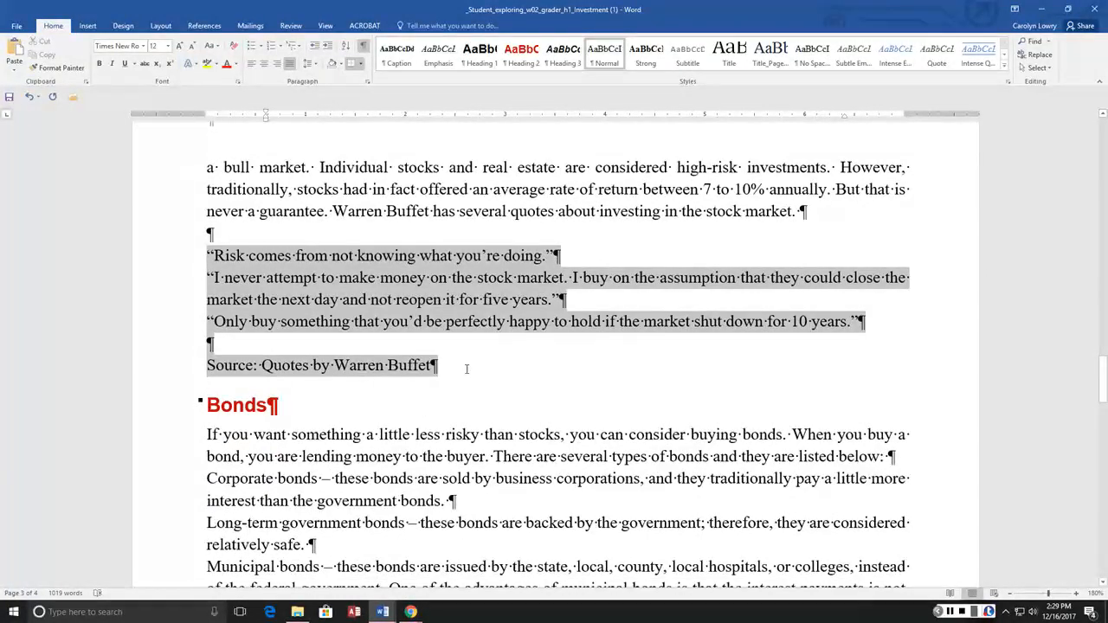
pyautogui.click(161, 25)
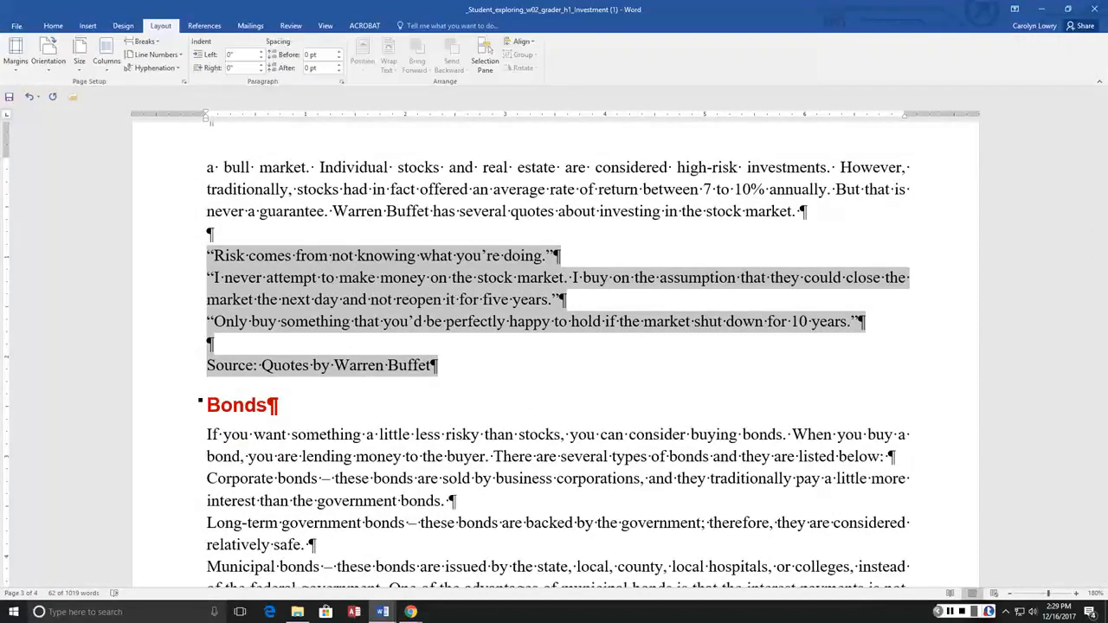
pyautogui.click(106, 53)
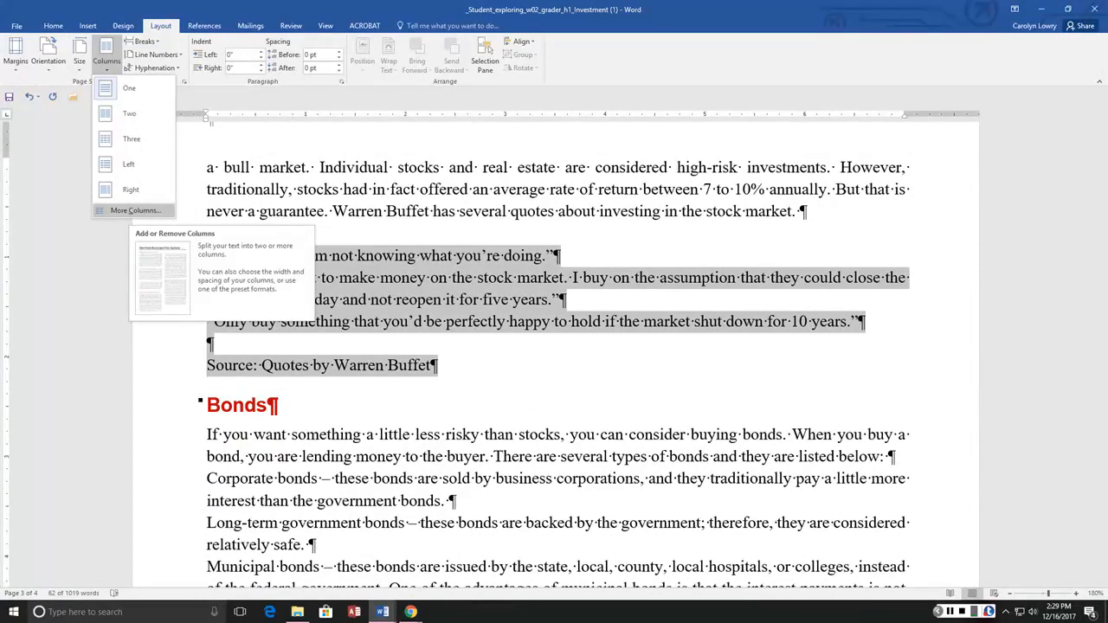
pyautogui.click(130, 211)
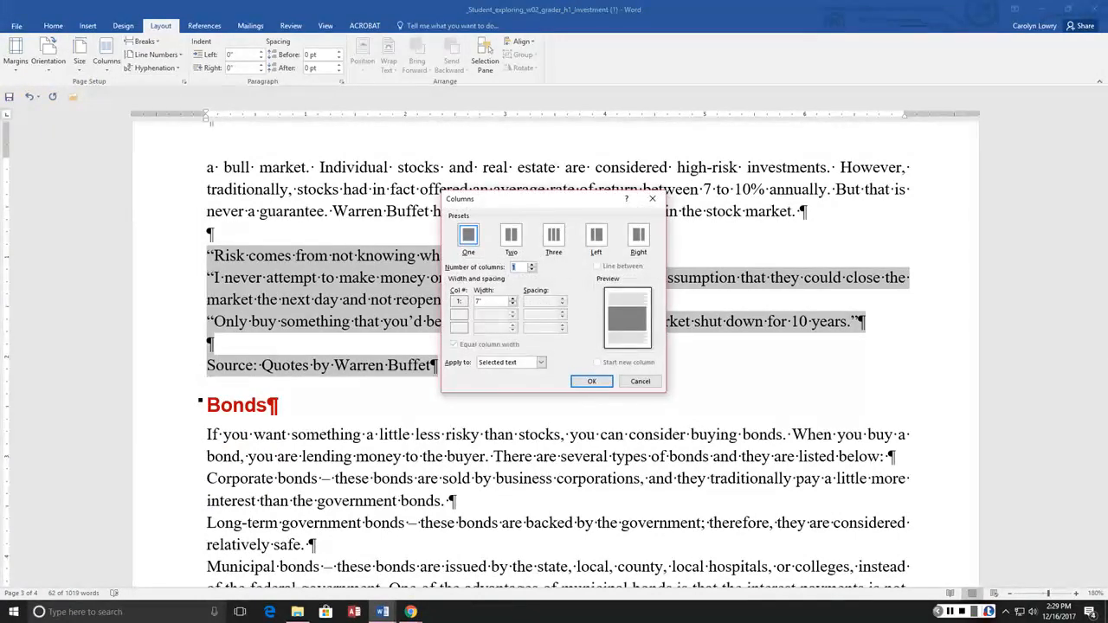
pyautogui.moveTo(503, 198); pyautogui.dragTo(758, 111)
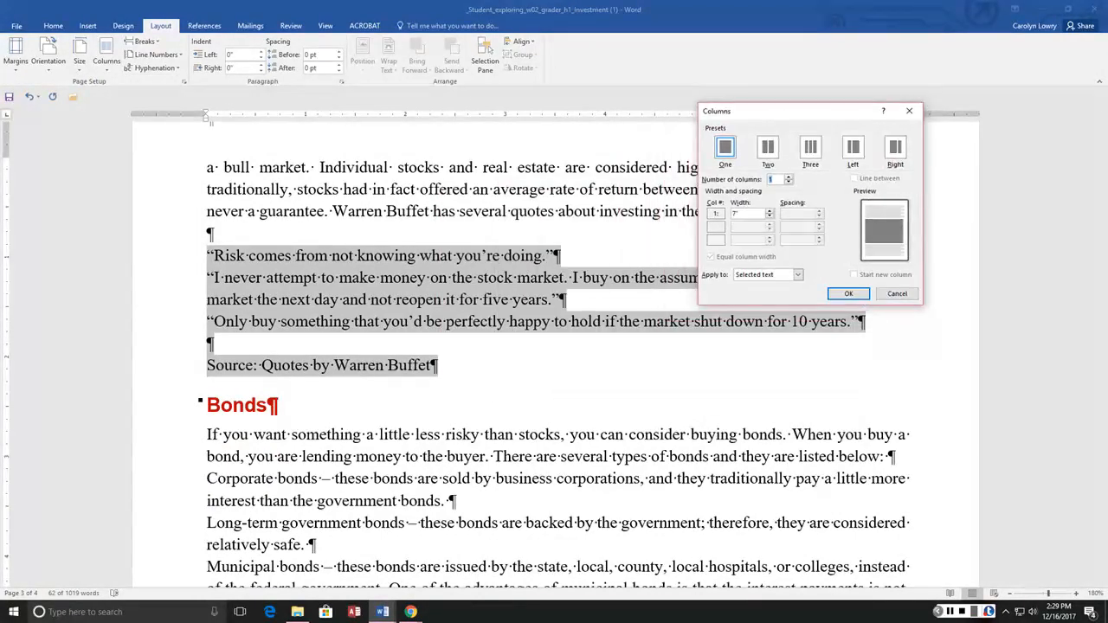
pyautogui.click(768, 148)
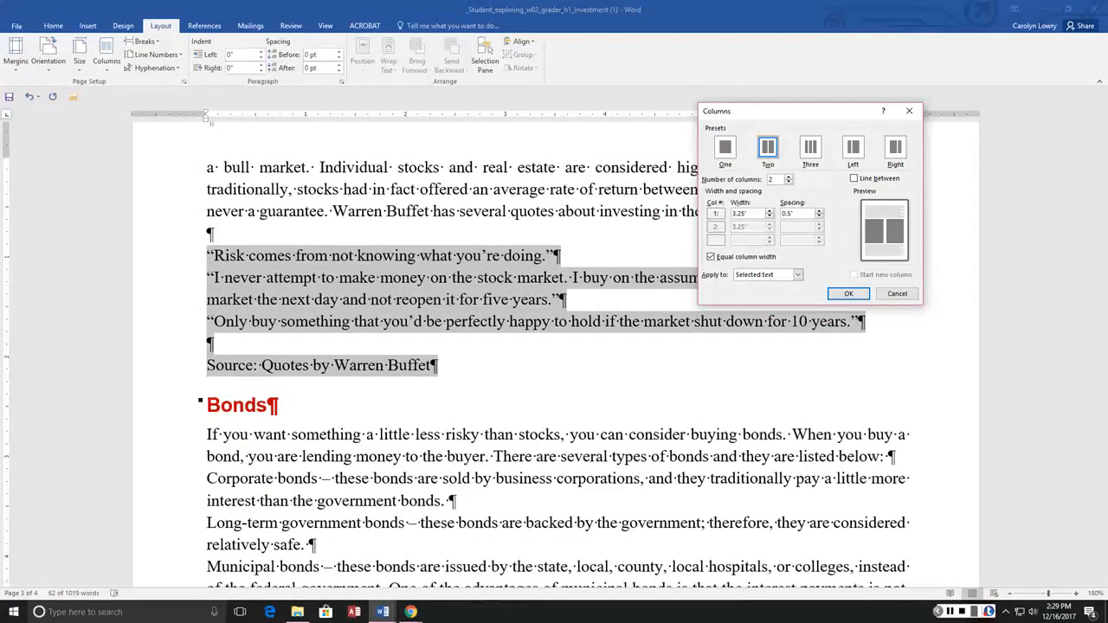
pyautogui.click(854, 179)
pyautogui.click(848, 293)
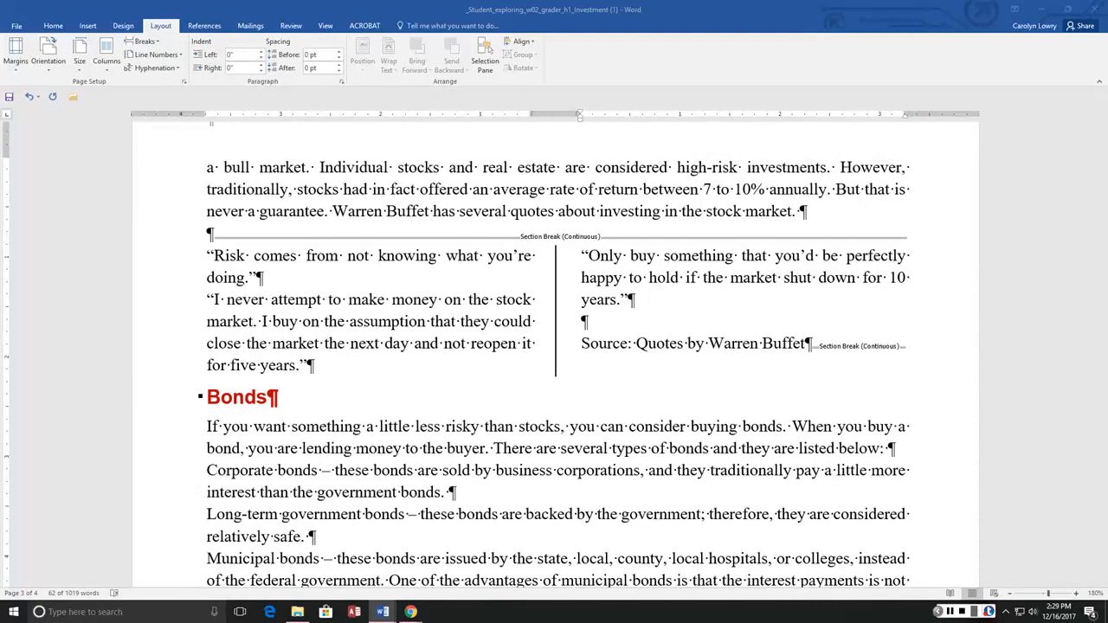
# Step: Insert the picture exploring_w02_grader_h1_Bull (1) from Downloads at the start of the paragraph under the Equity Stocks heading
pyautogui.scroll(-15, 554, 355)
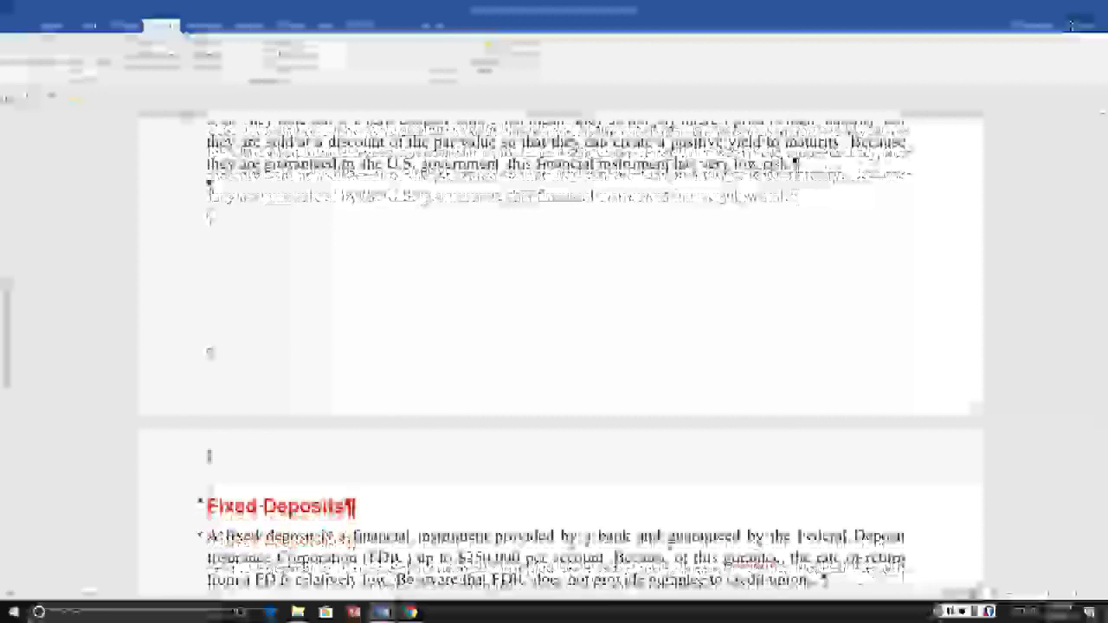
pyautogui.scroll(-8, 554, 355)
pyautogui.scroll(5, 554, 355)
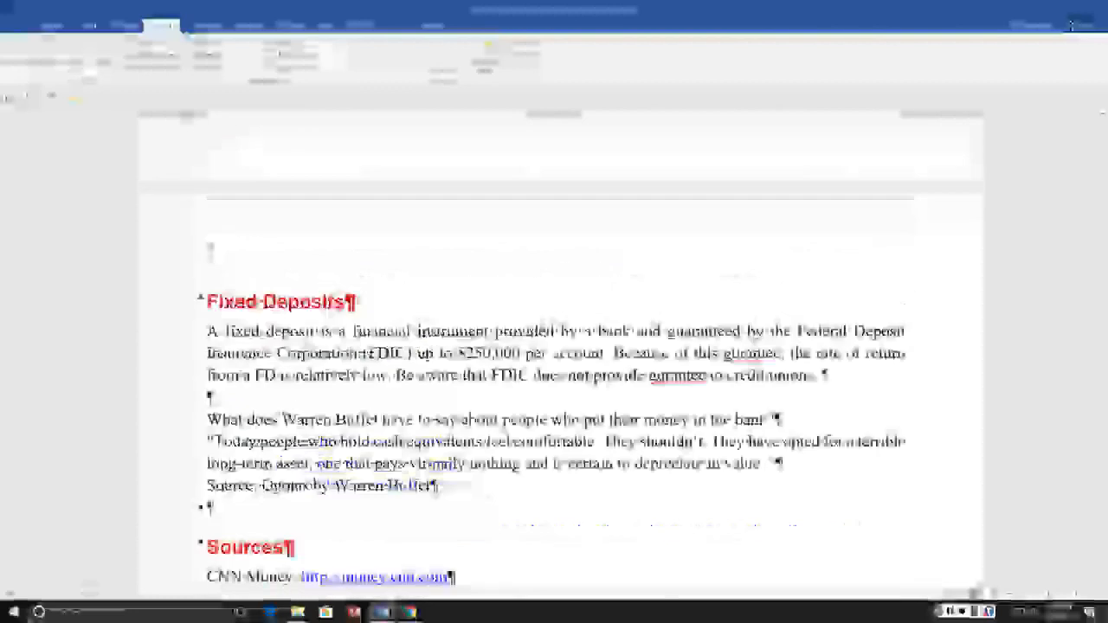
pyautogui.scroll(15, 555, 355)
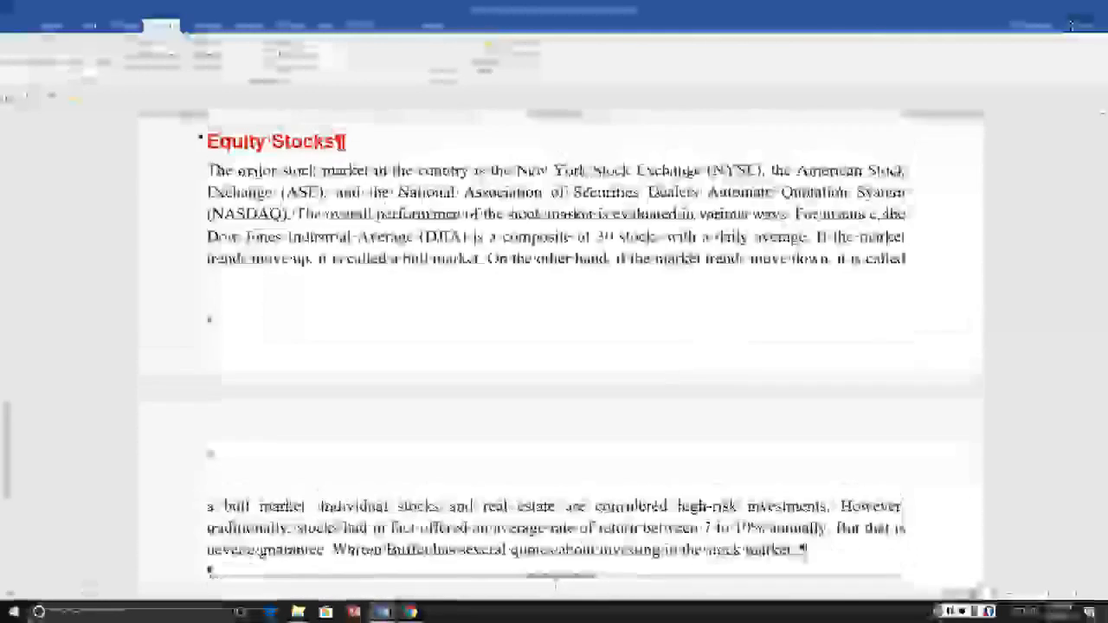
pyautogui.scroll(6, 554, 355)
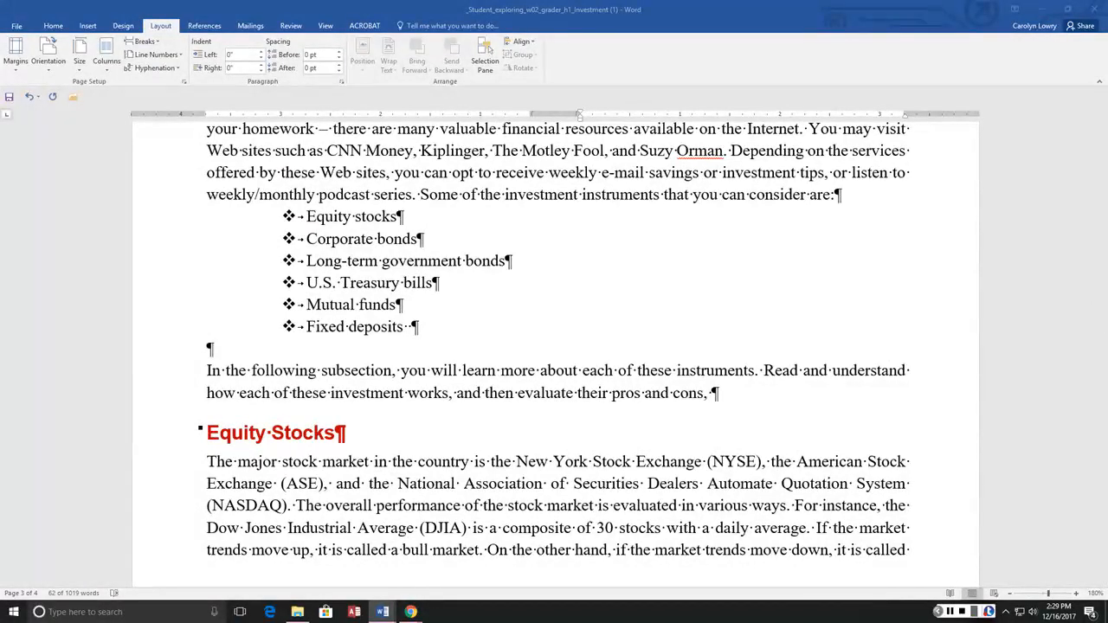
pyautogui.doubleClick(219, 462)
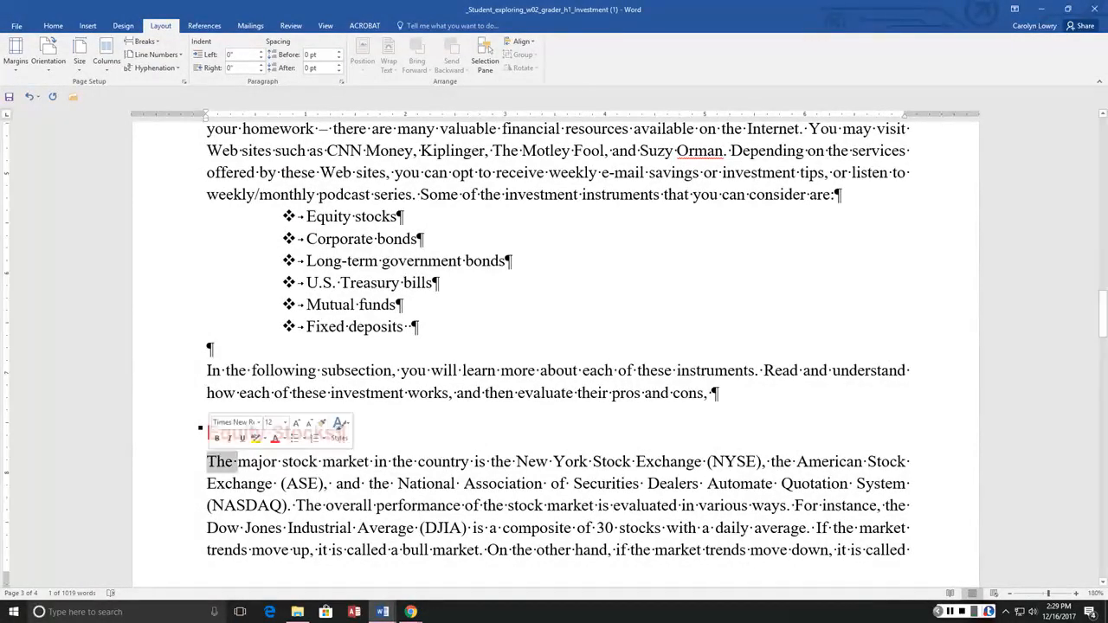
pyautogui.click(211, 461)
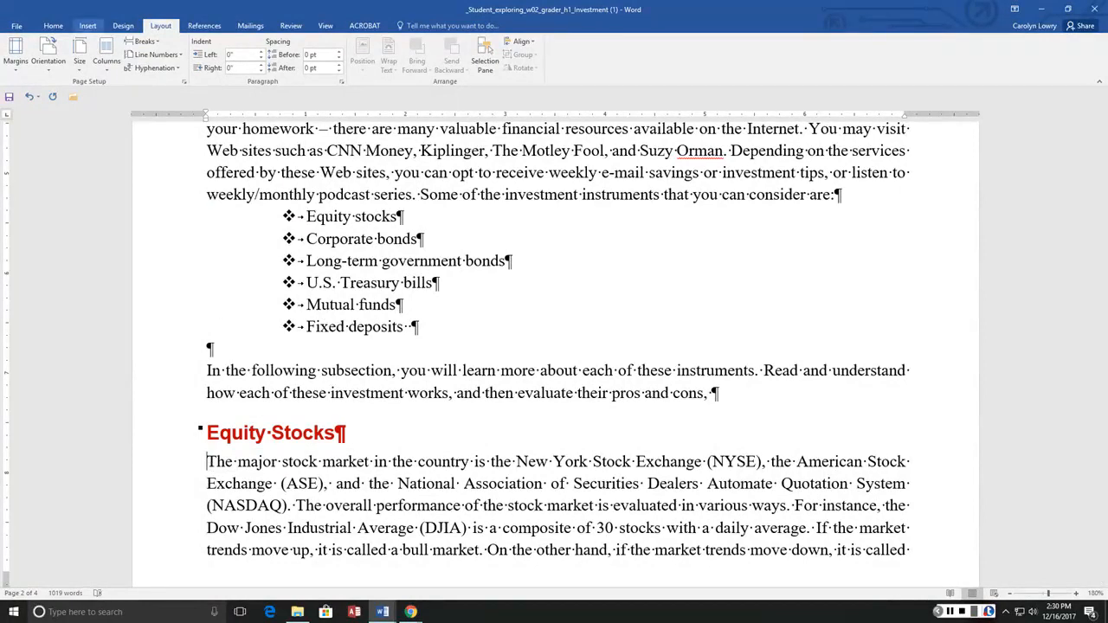
pyautogui.click(88, 25)
pyautogui.click(122, 53)
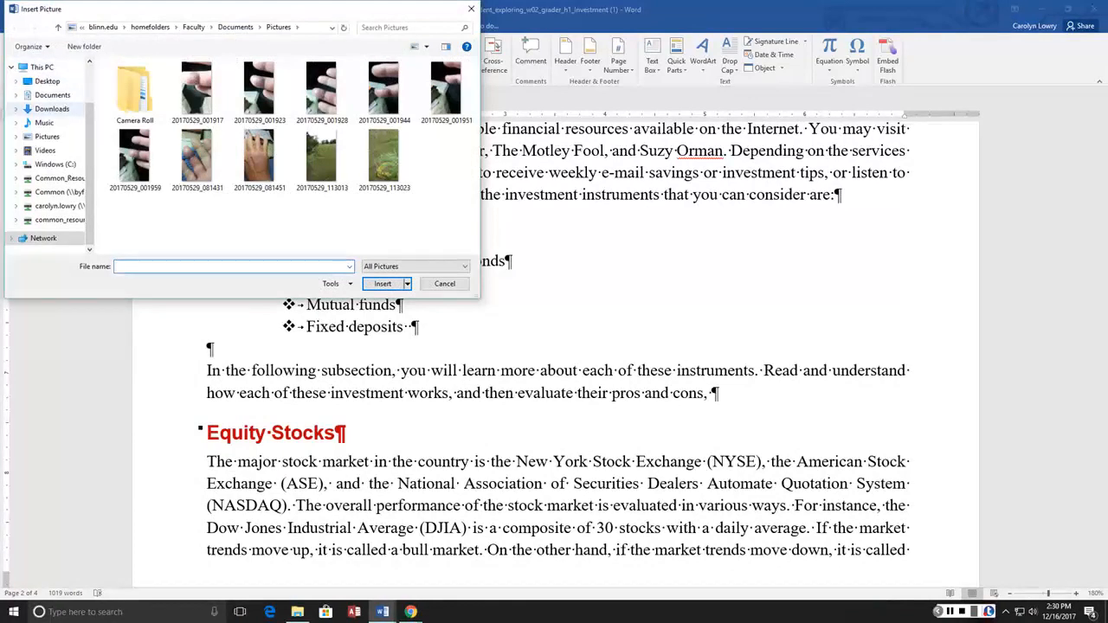
pyautogui.click(52, 108)
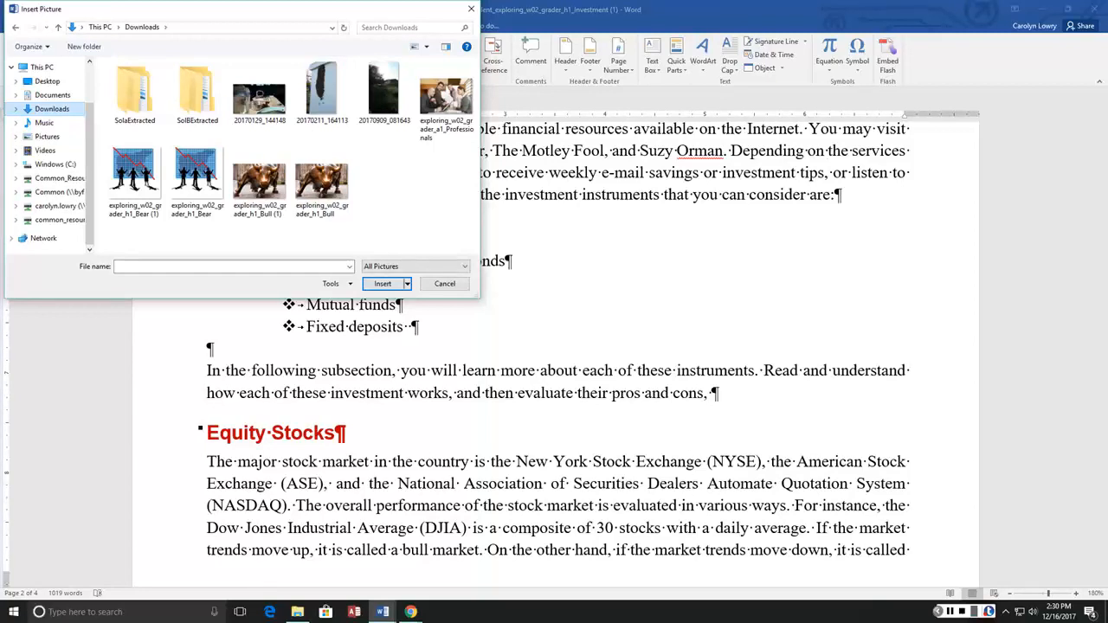
pyautogui.click(260, 182)
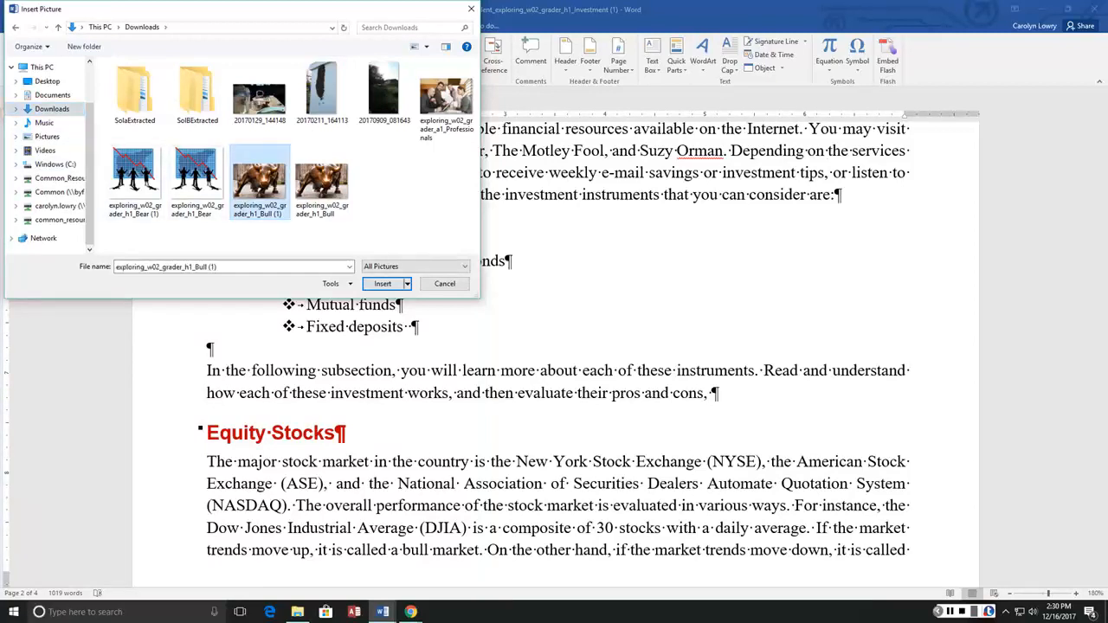
pyautogui.press('Return')
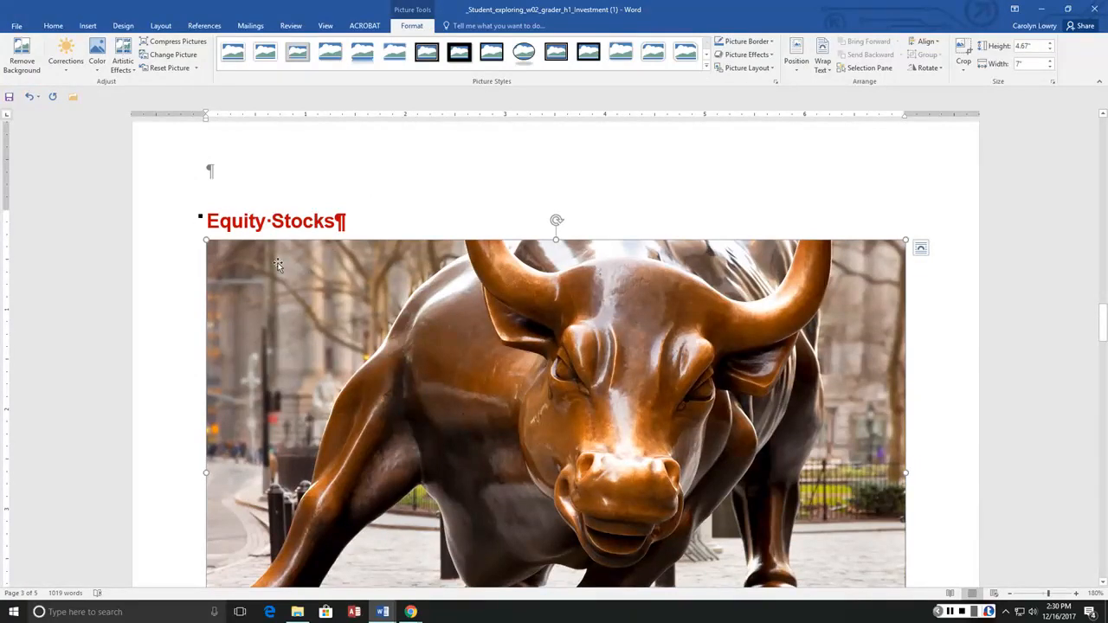
# Step: Set the absolute height of the bull picture under Equity Stocks to 3" in its layout settings
pyautogui.rightClick(468, 303)
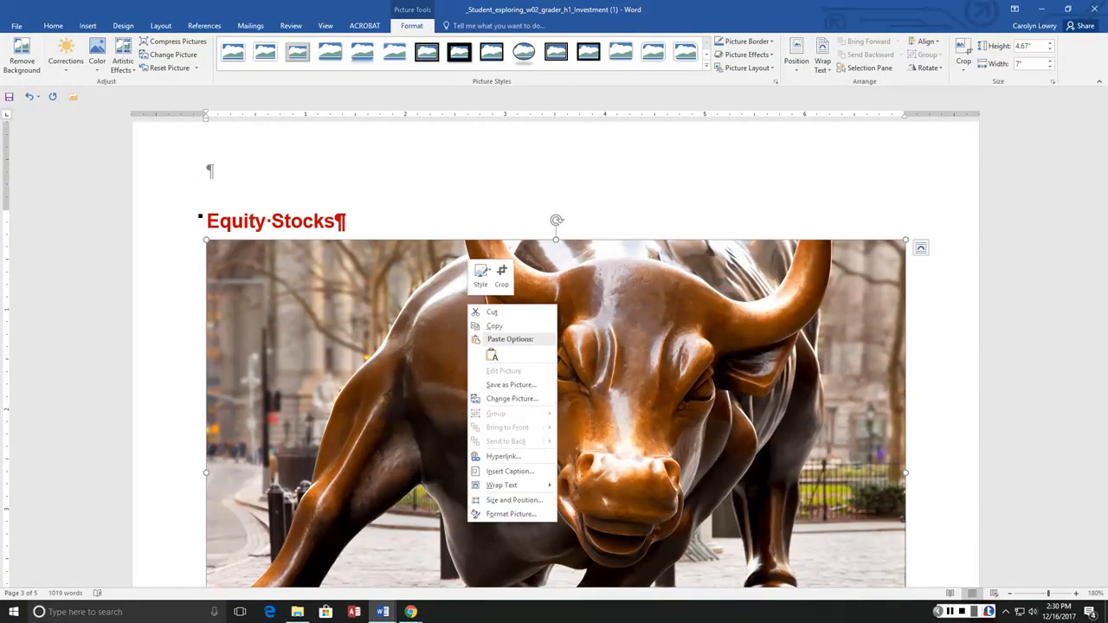
pyautogui.click(515, 500)
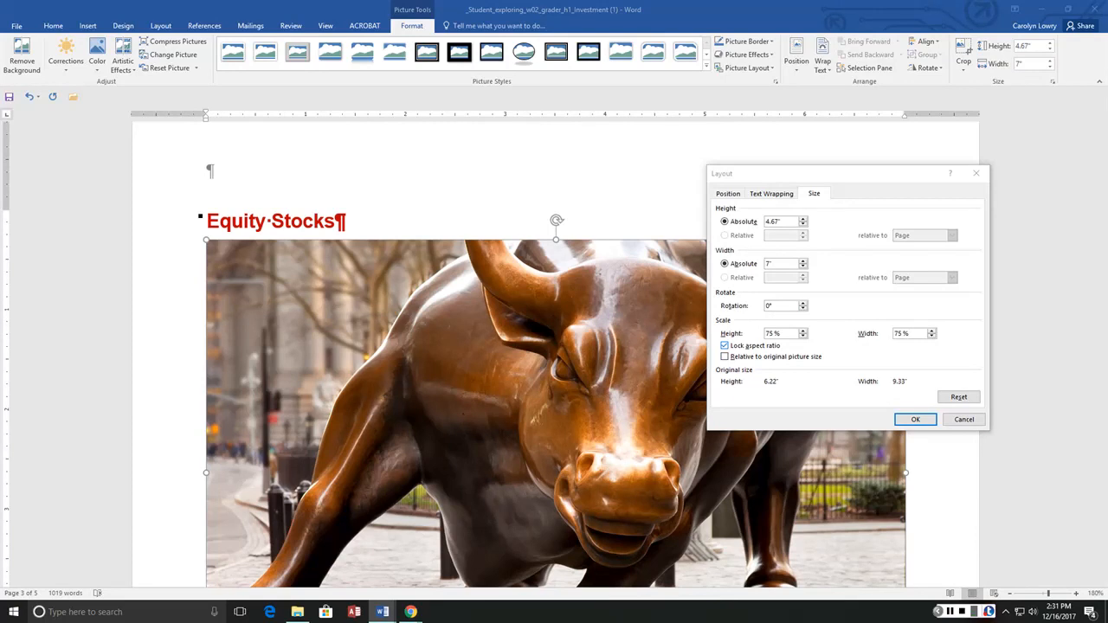
pyautogui.click(792, 221)
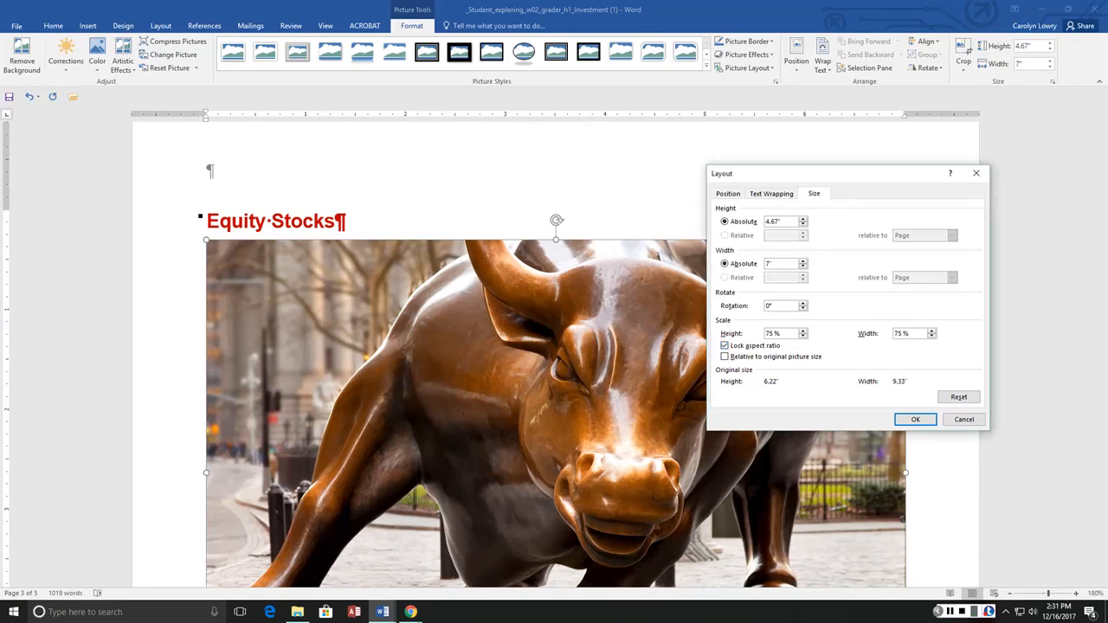
pyautogui.moveTo(784, 222); pyautogui.dragTo(760, 223)
pyautogui.write('3')
pyautogui.press('Tab')
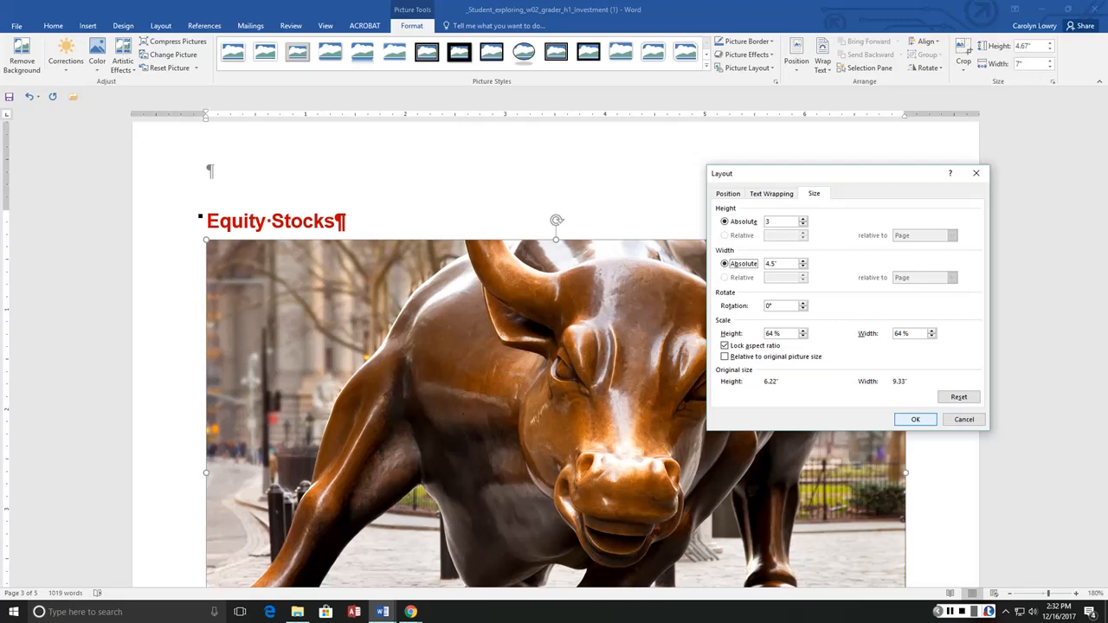
# Step: Choose Top and bottom text wrapping for the bull picture
pyautogui.click(772, 193)
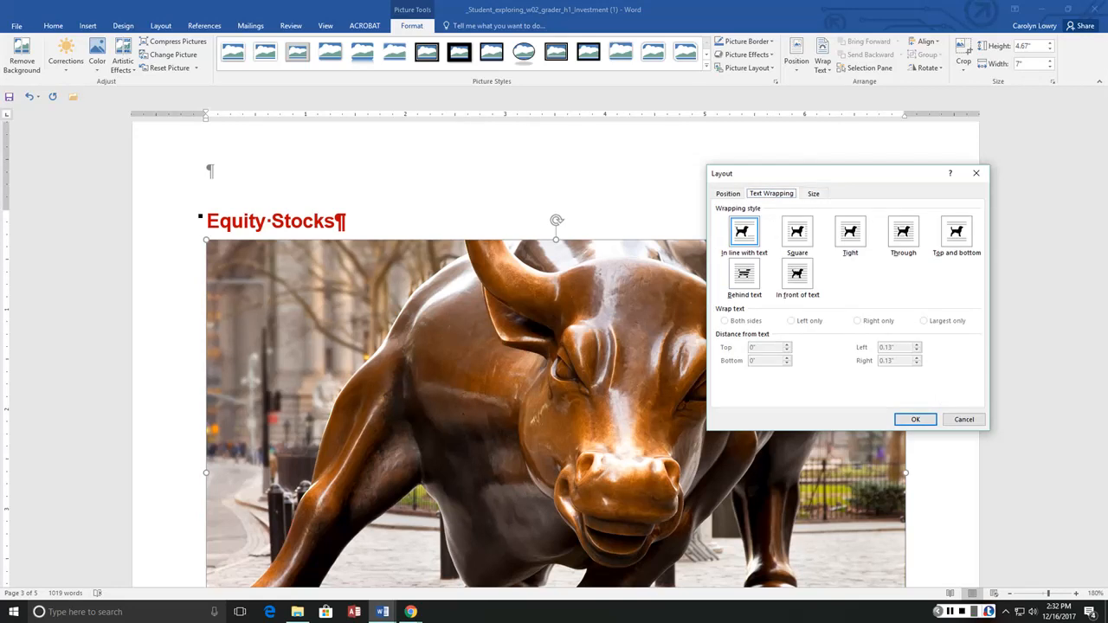
pyautogui.moveTo(814, 173); pyautogui.dragTo(574, 182)
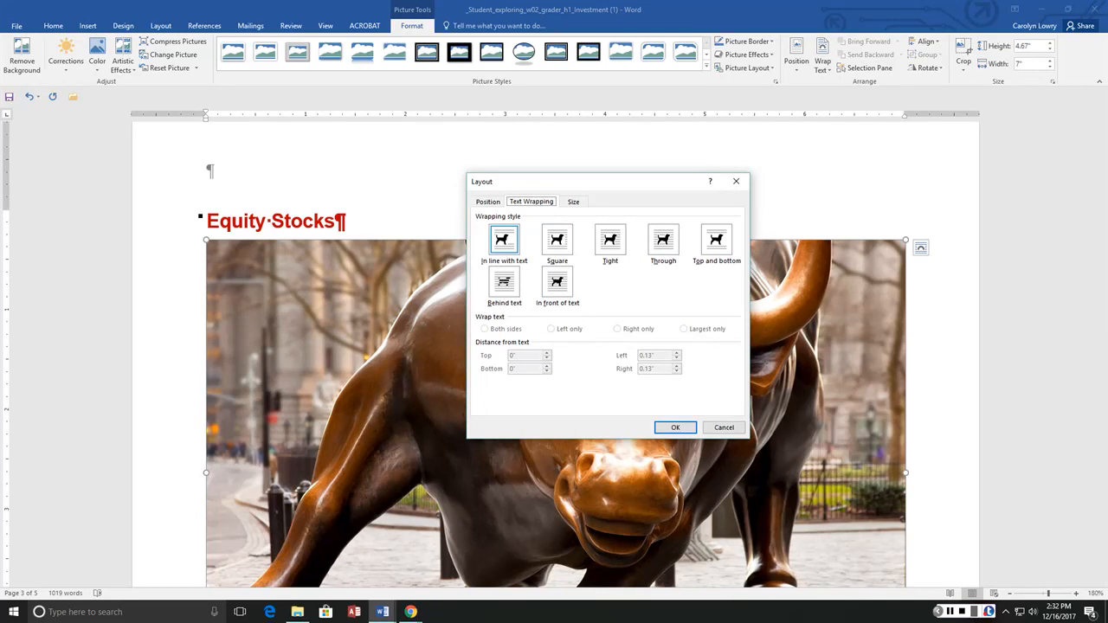
pyautogui.click(717, 240)
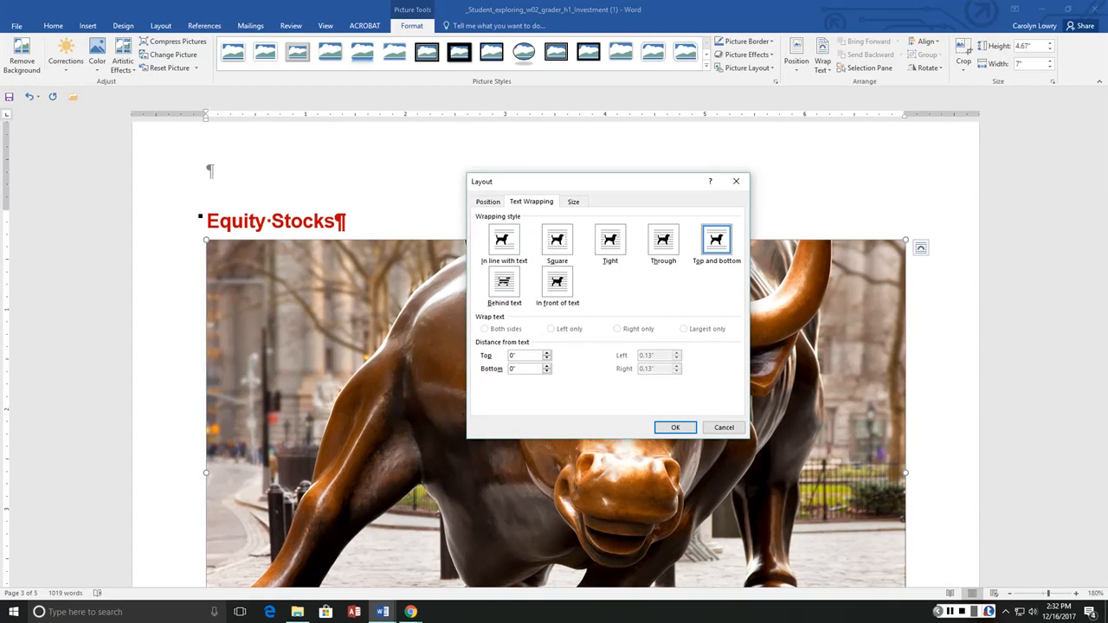
# Step: Align the bull picture horizontally as Centered relative to Margin in its layout position settings
pyautogui.click(488, 202)
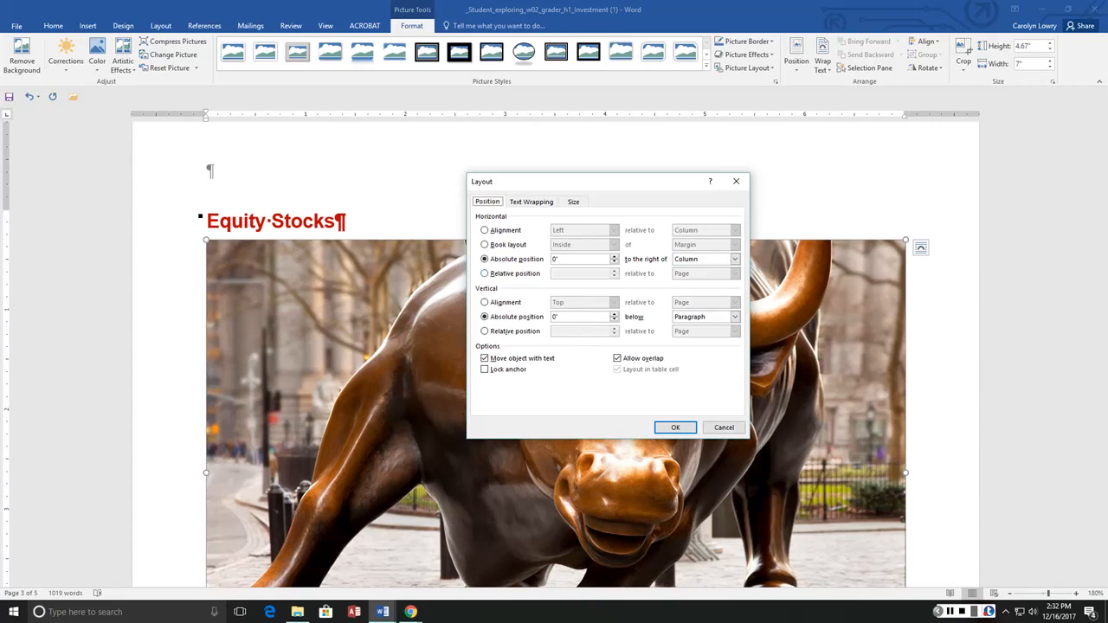
pyautogui.click(485, 274)
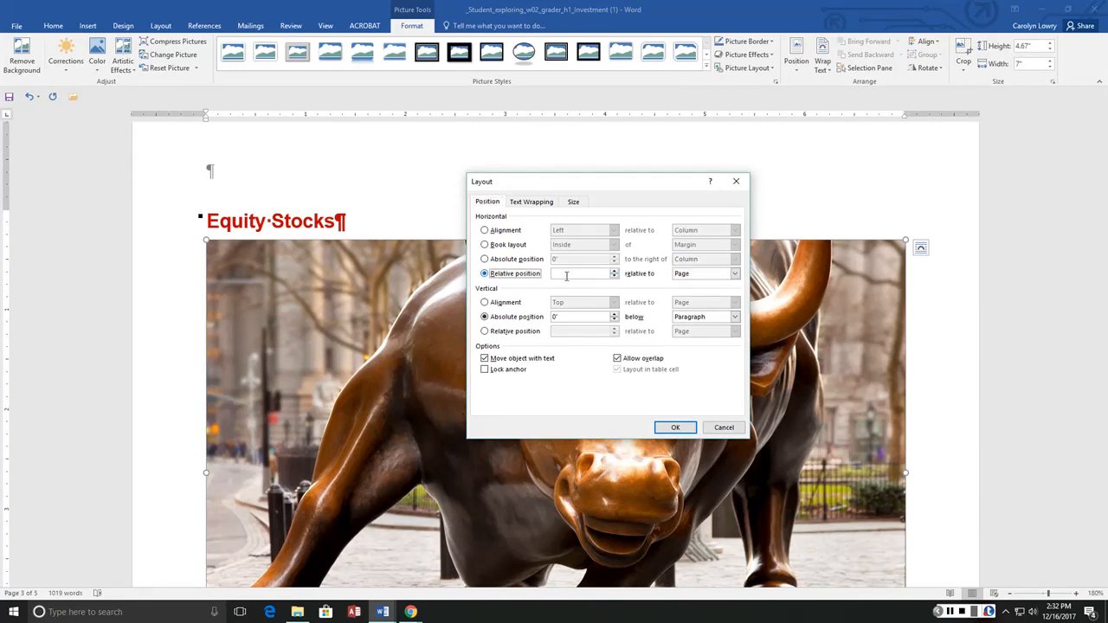
pyautogui.click(615, 271)
pyautogui.click(615, 271)
pyautogui.click(485, 230)
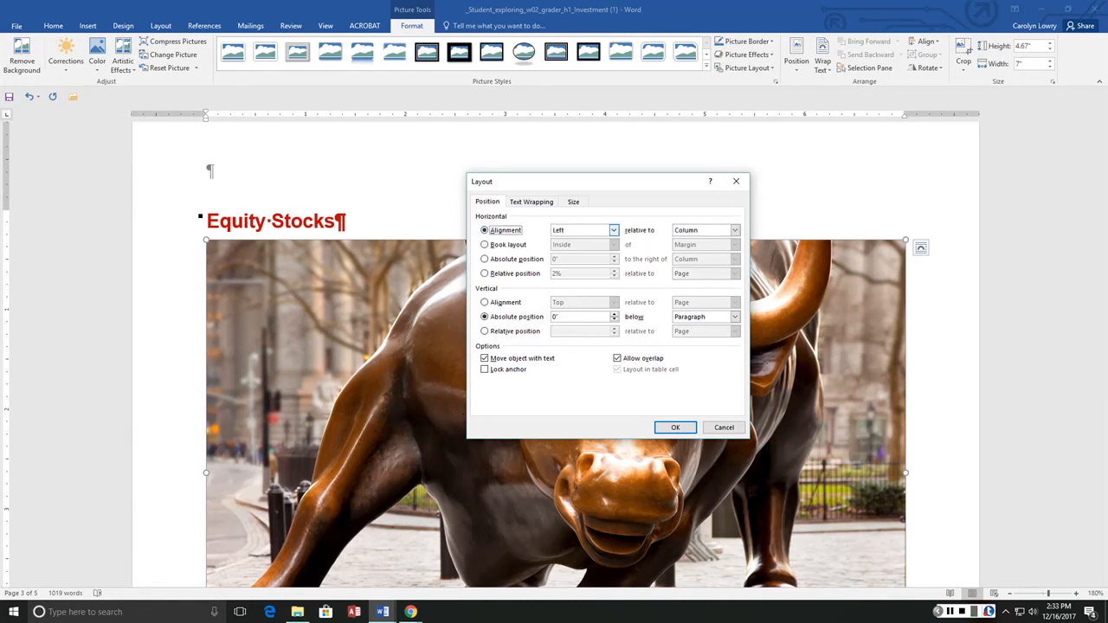
pyautogui.click(614, 231)
pyautogui.click(576, 248)
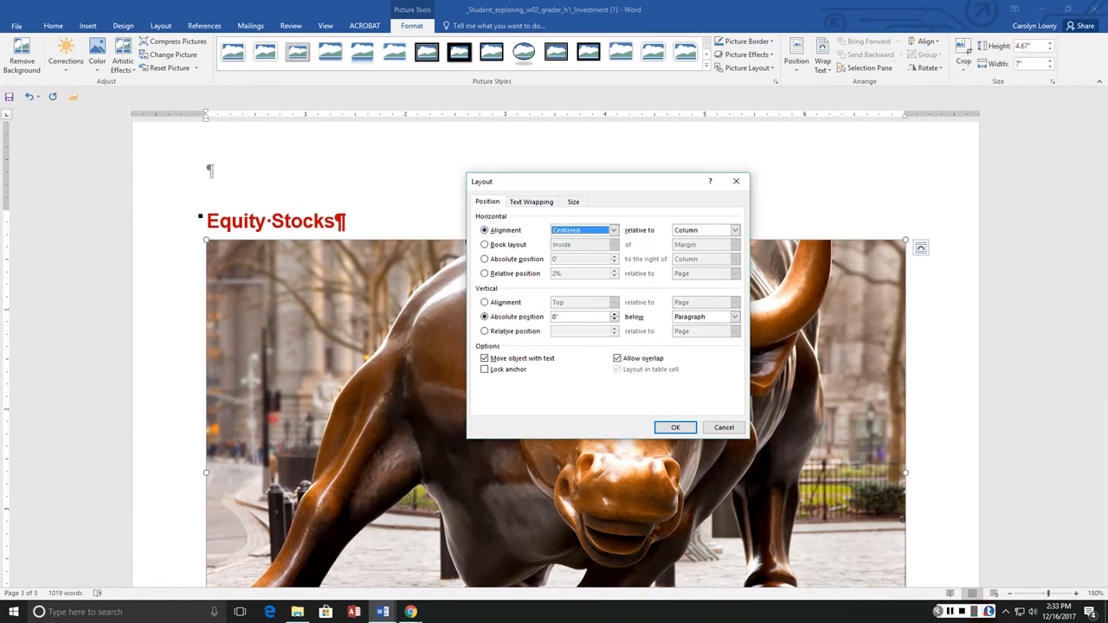
pyautogui.click(734, 230)
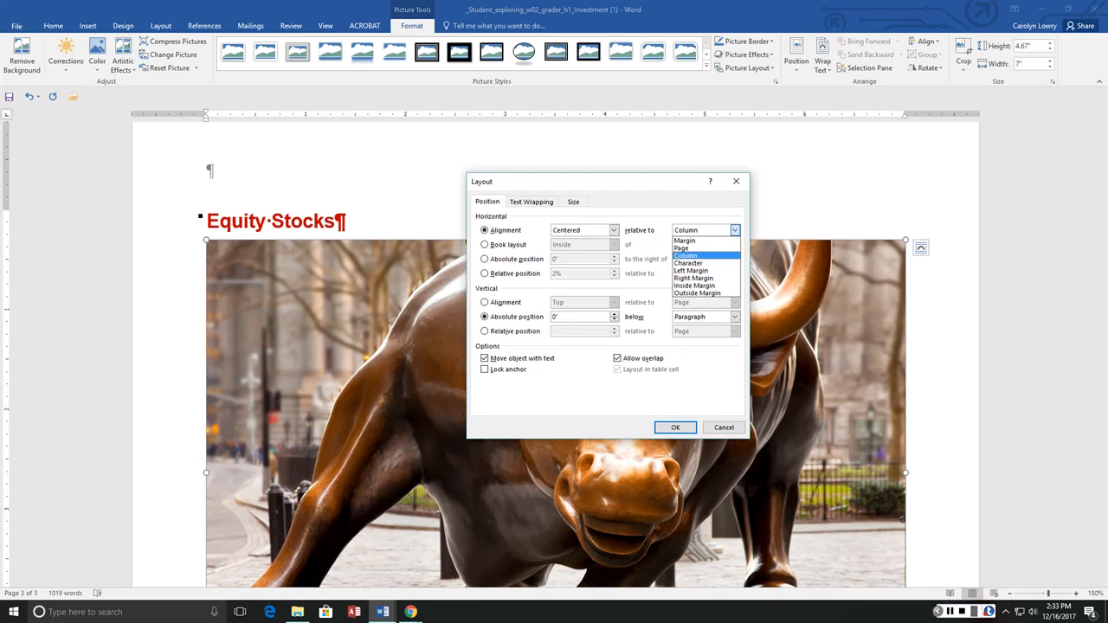
pyautogui.click(685, 240)
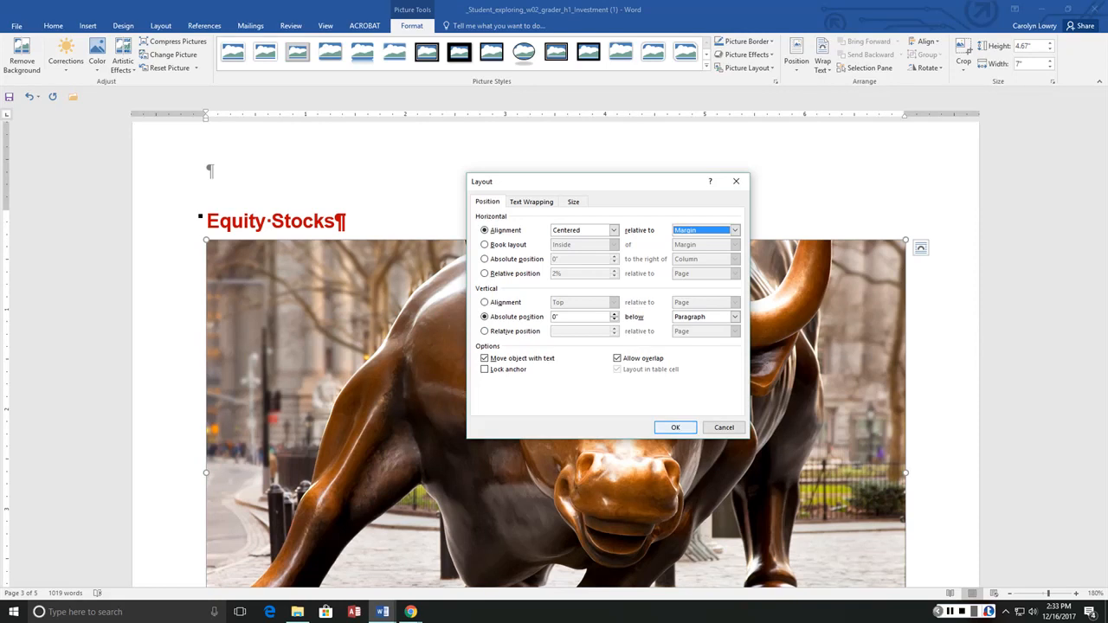
pyautogui.click(675, 428)
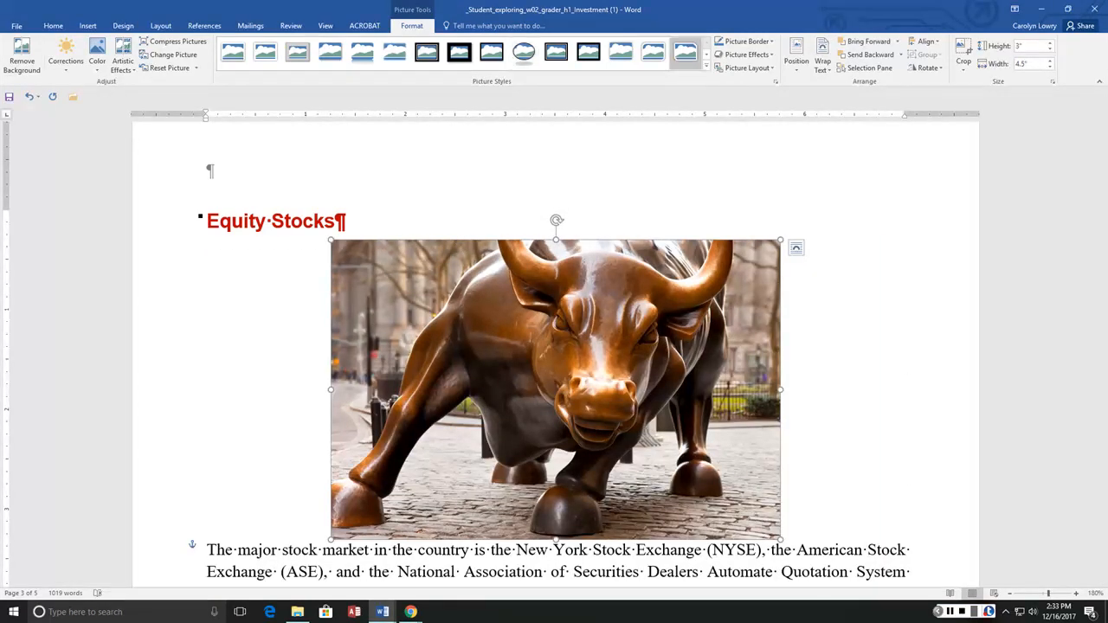
# Step: Apply the Rounded Diagonal Corner, White picture style to the bull picture
pyautogui.click(706, 65)
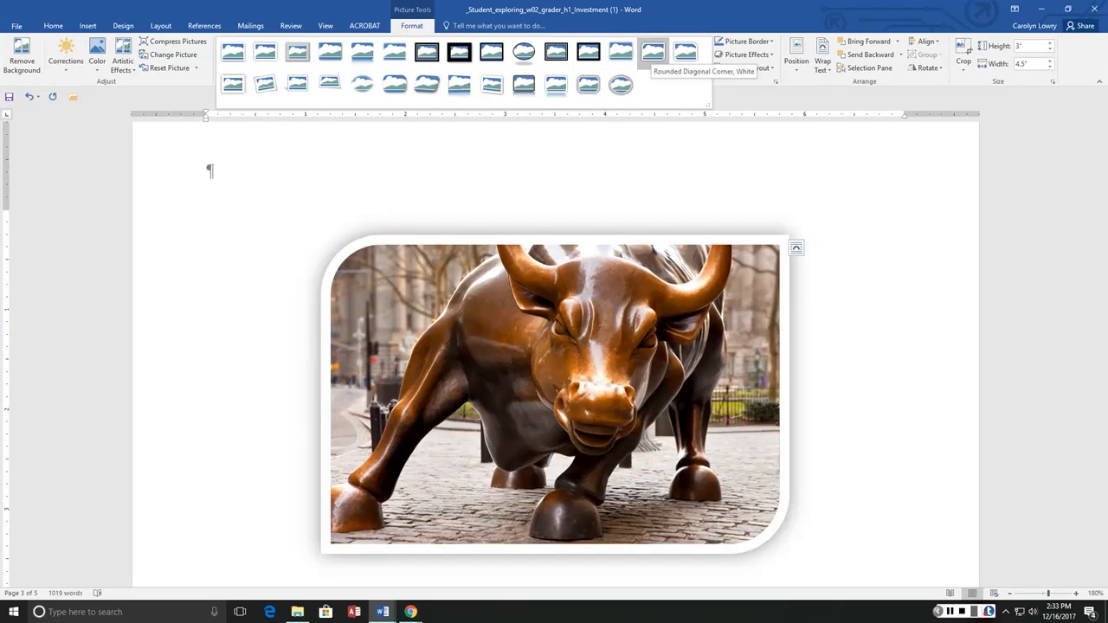
pyautogui.click(653, 52)
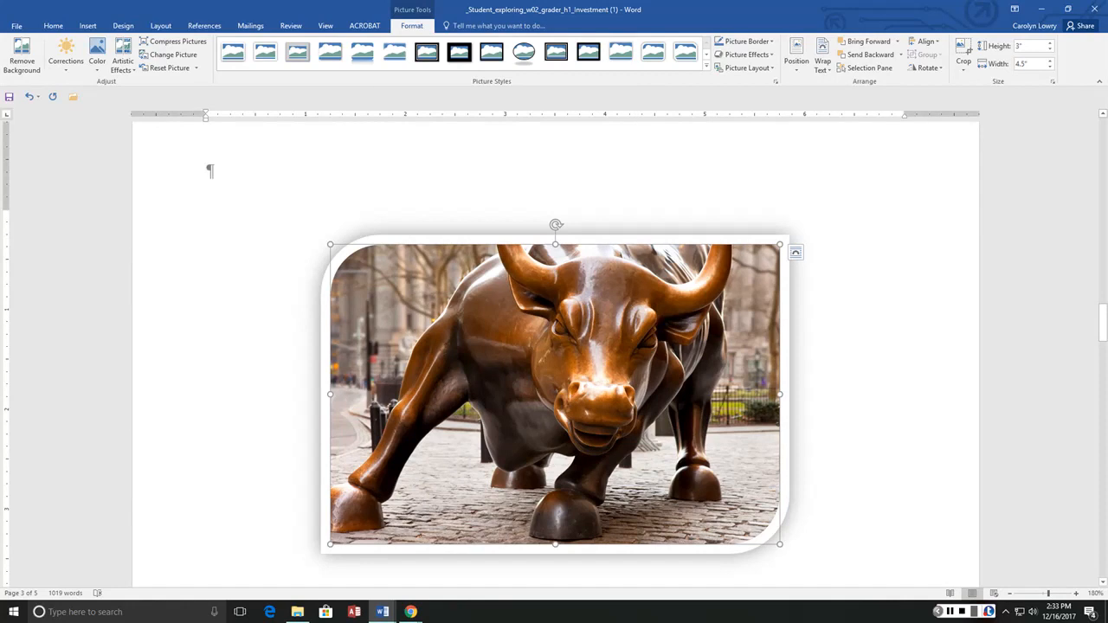
# Step: Nudge the bull picture down in small increments until it sits between the Equity Stocks heading and its paragraph
pyautogui.scroll(-4, 530, 308)
pyautogui.scroll(1, 530, 308)
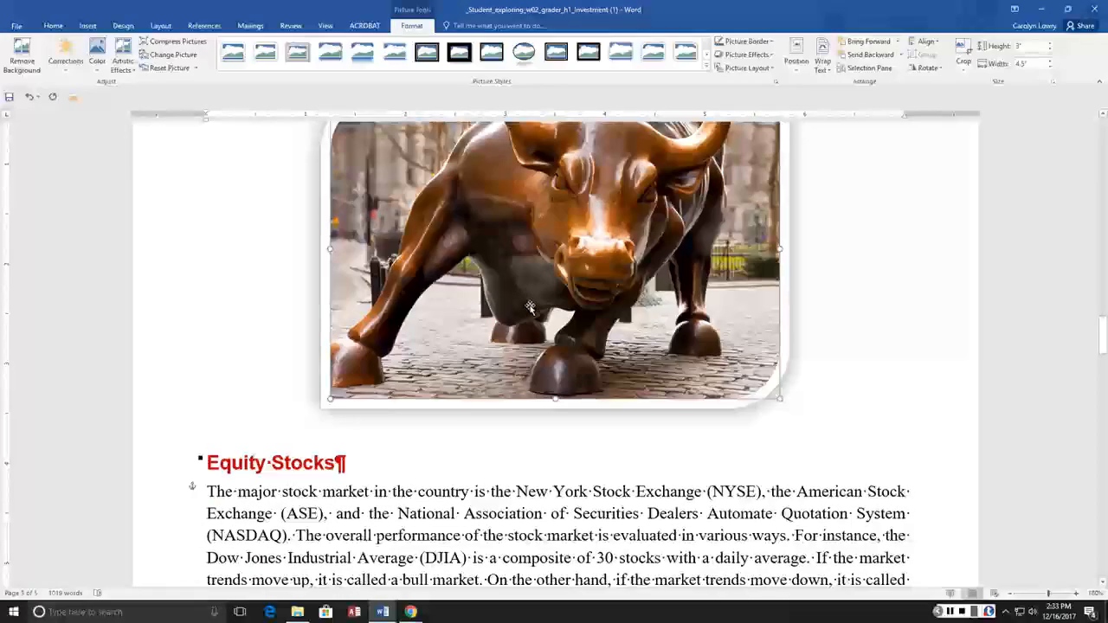
pyautogui.moveTo(527, 313); pyautogui.dragTo(527, 314)
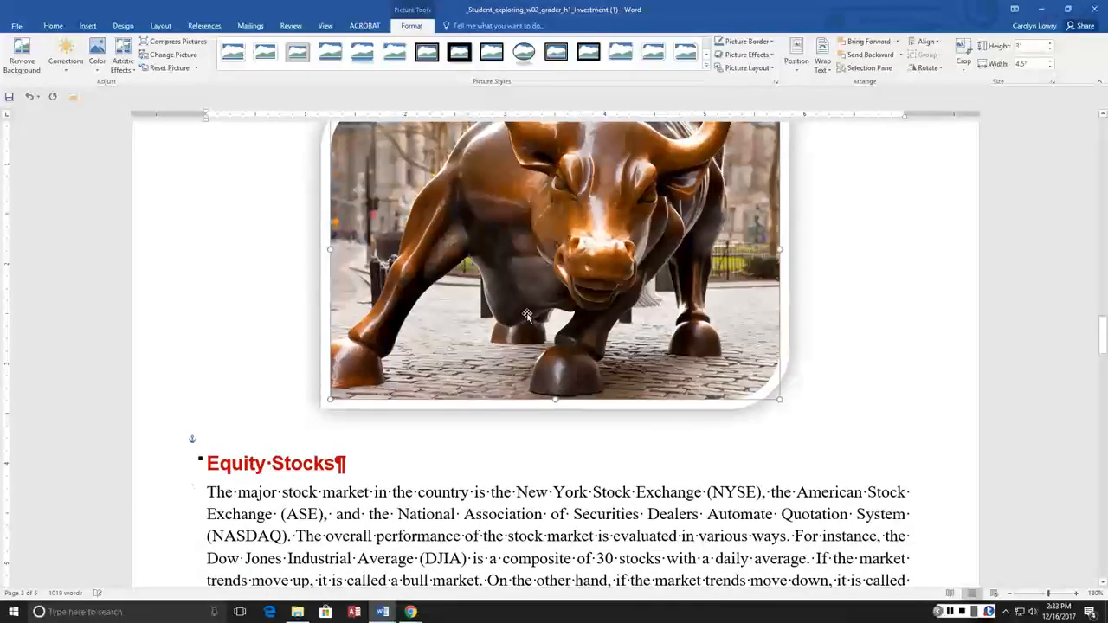
pyautogui.press('Down')
pyautogui.press('Down')
pyautogui.press('Down')
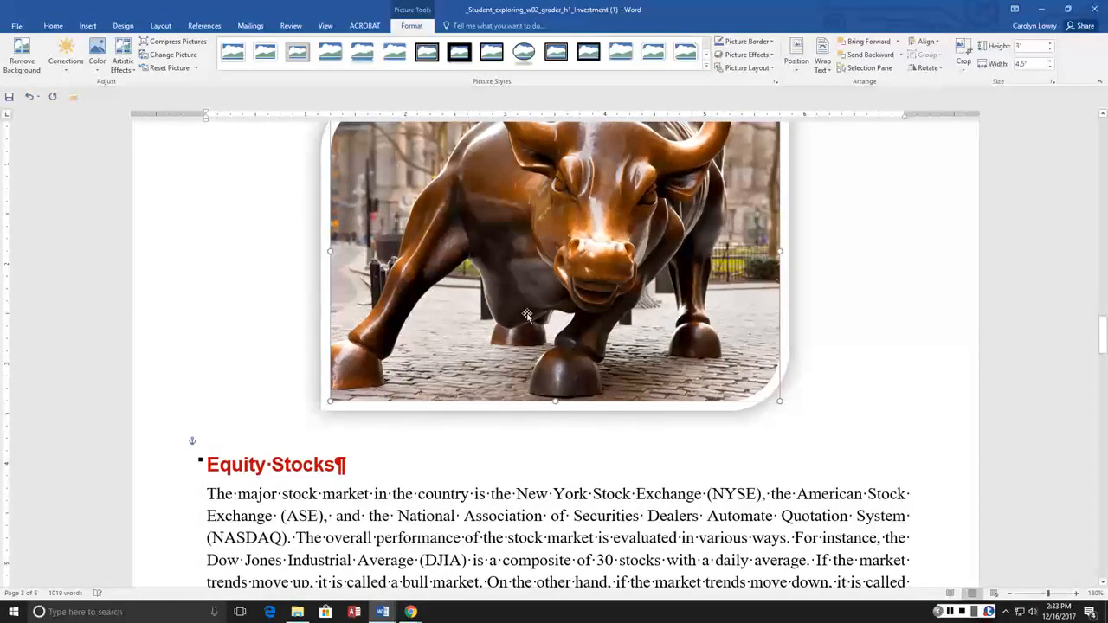
pyautogui.press('Down')
pyautogui.press('Down')
pyautogui.press('Down')
pyautogui.press('Down')
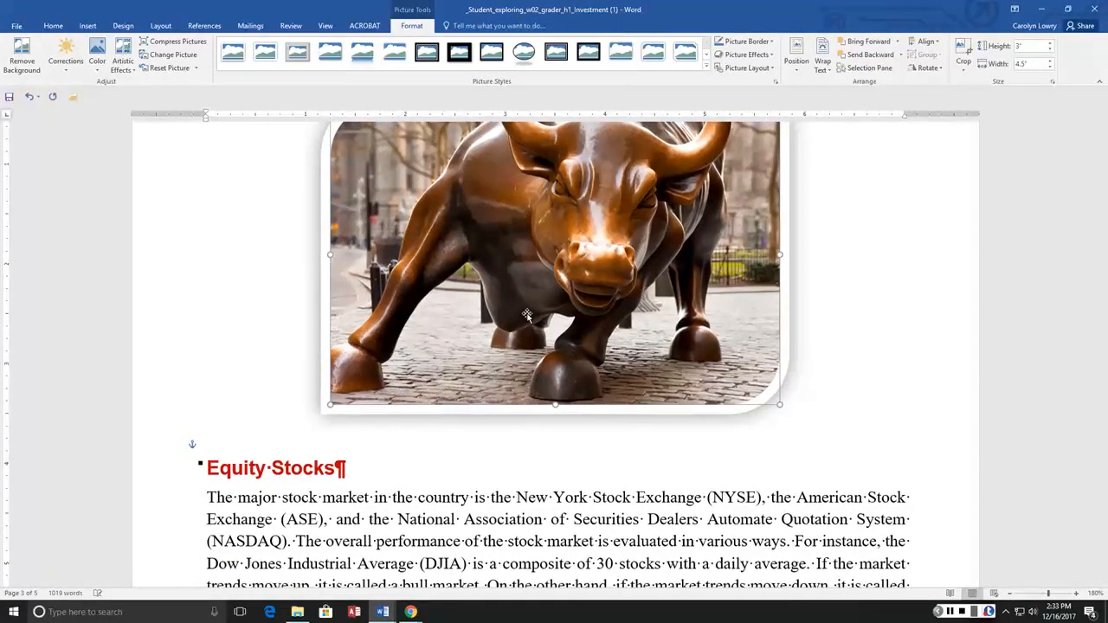
pyautogui.press('Down')
pyautogui.press('Down')
pyautogui.press('Down')
pyautogui.press('Down')
pyautogui.press('Down')
pyautogui.press('Down')
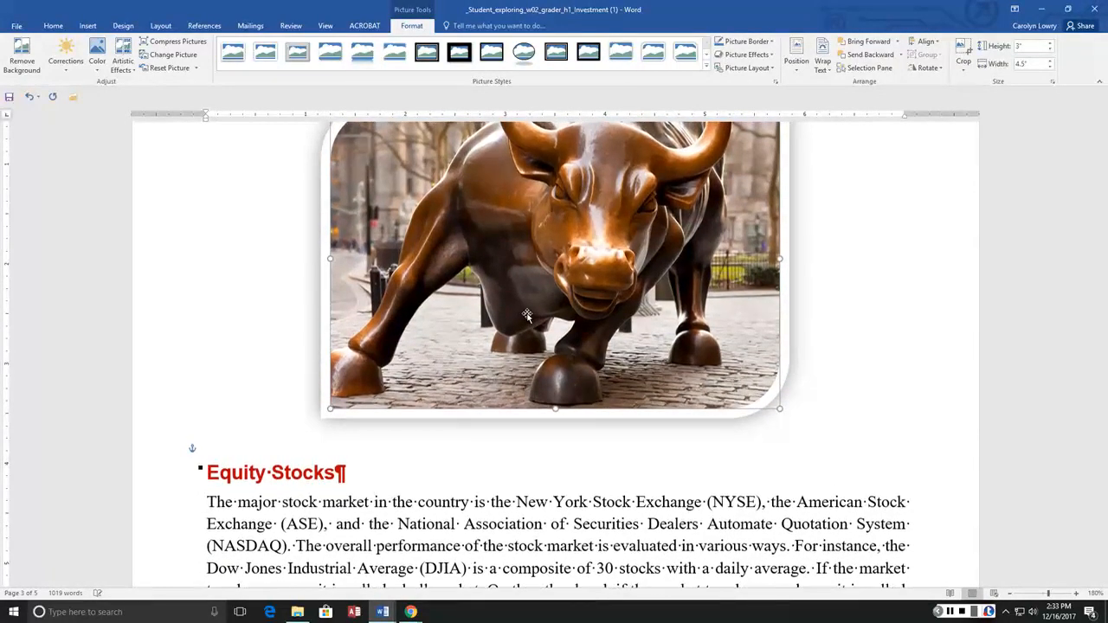
pyautogui.press('Down')
pyautogui.press('Down')
pyautogui.press('Down')
pyautogui.press('Down')
pyautogui.press('Down')
pyautogui.press('Down')
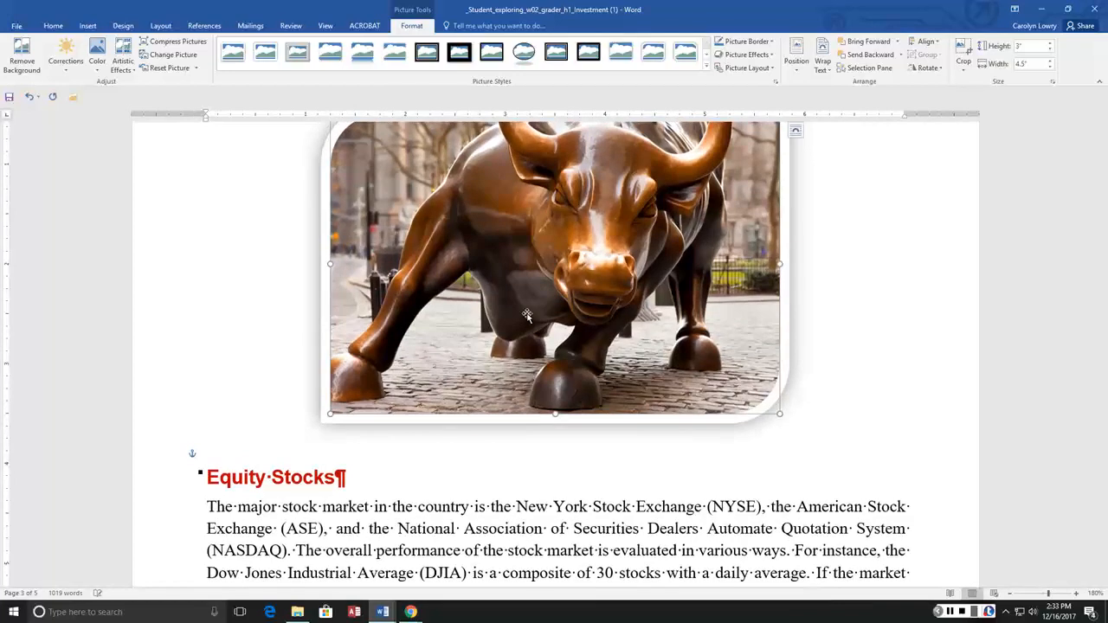
pyautogui.press('Down')
pyautogui.press('Down')
pyautogui.press('Down')
pyautogui.press('Down')
pyautogui.press('Down')
pyautogui.press('Down')
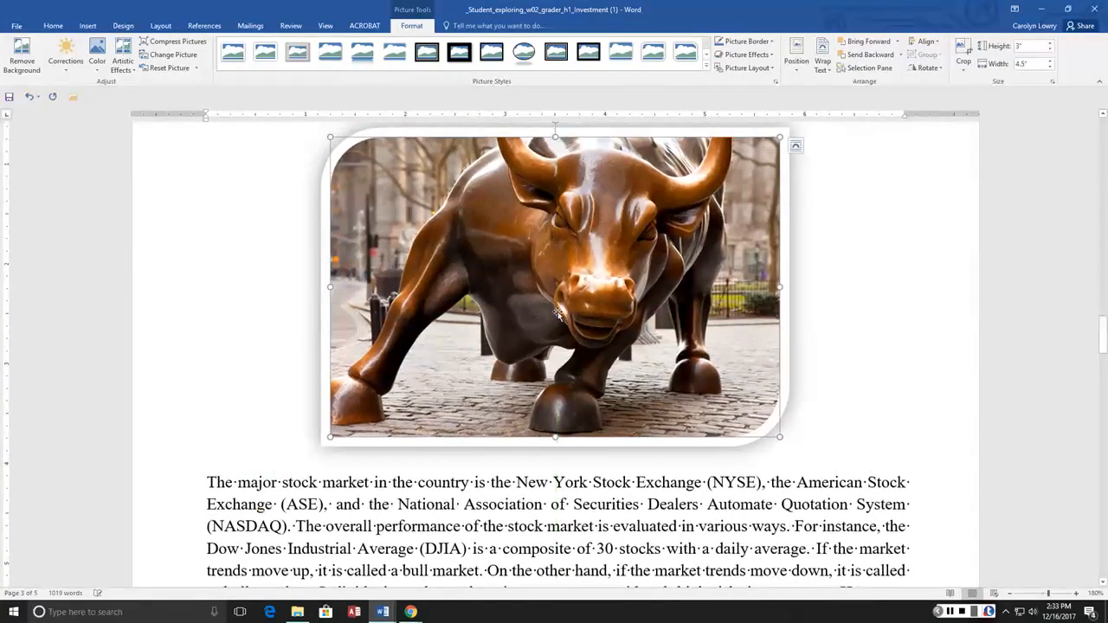
pyautogui.scroll(3, 558, 313)
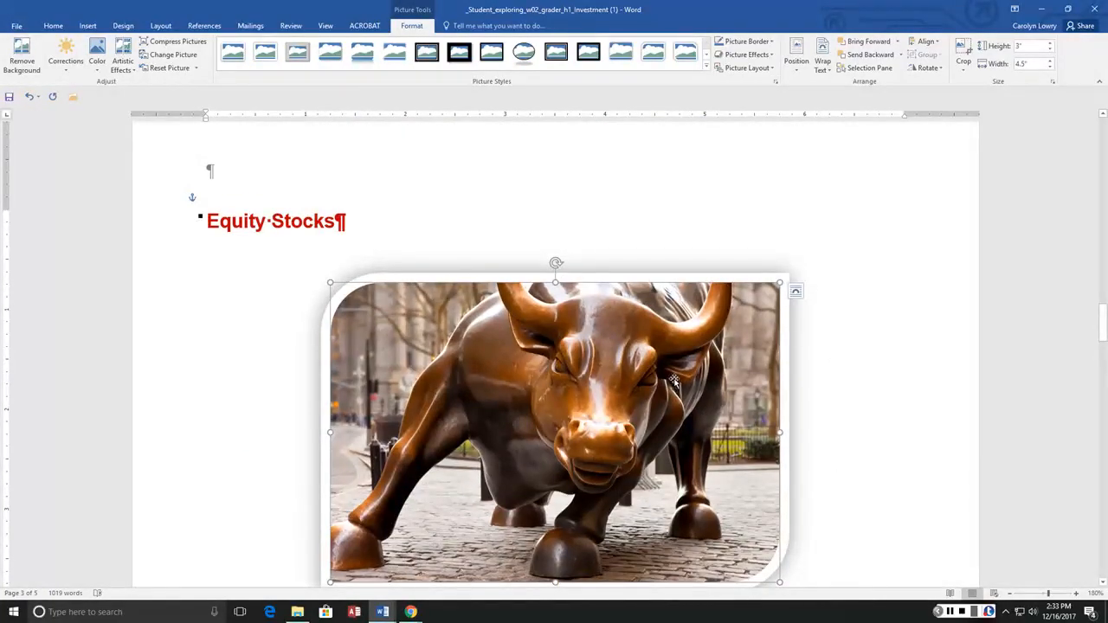
pyautogui.scroll(-5, 861, 381)
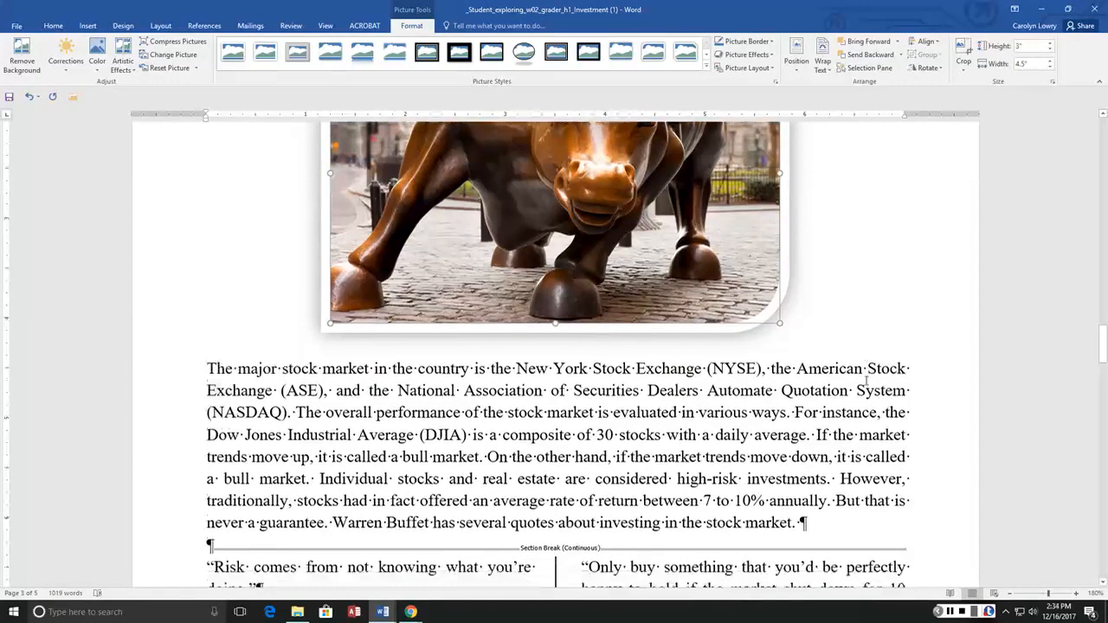
pyautogui.scroll(-1, 866, 381)
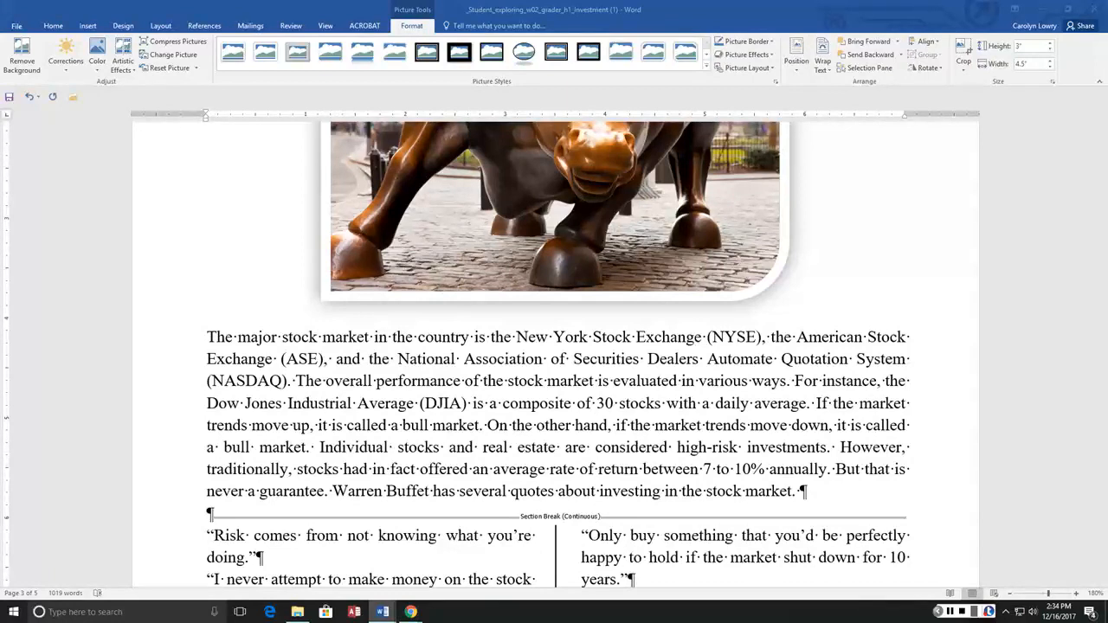
# Step: Search the document for the text "if you want"
pyautogui.hotkey('ctrl', 'f')
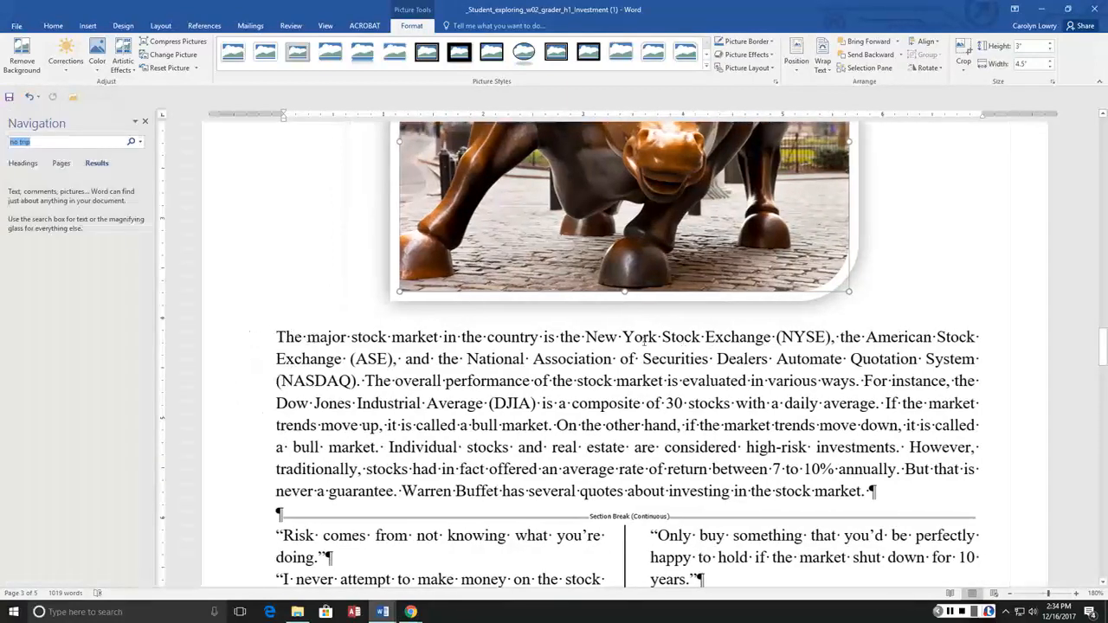
pyautogui.scroll(2, 644, 341)
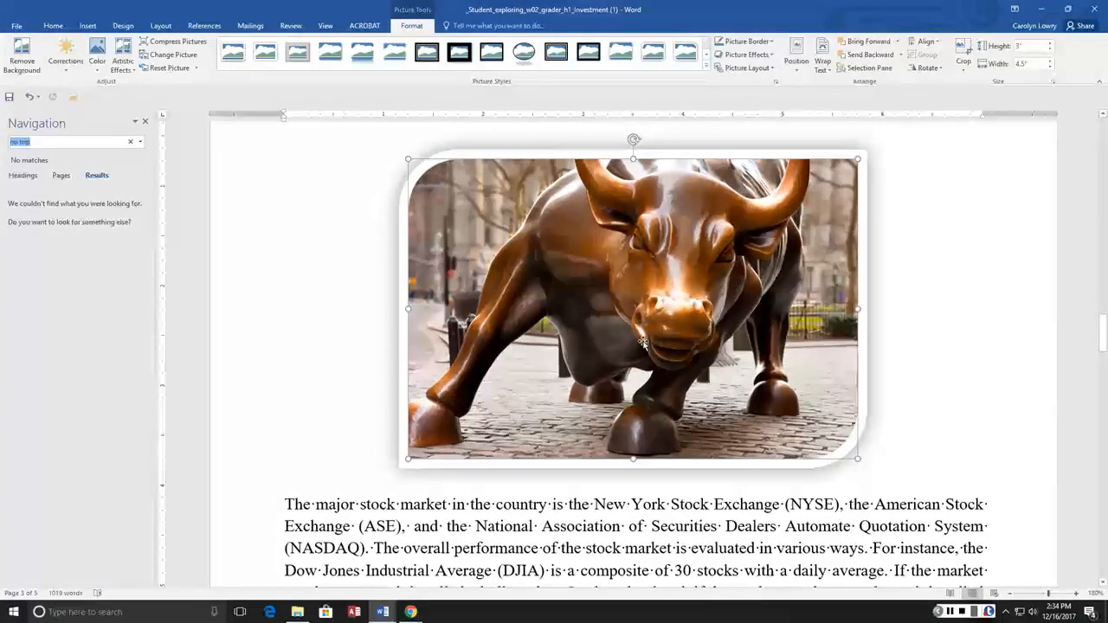
pyautogui.write('of')
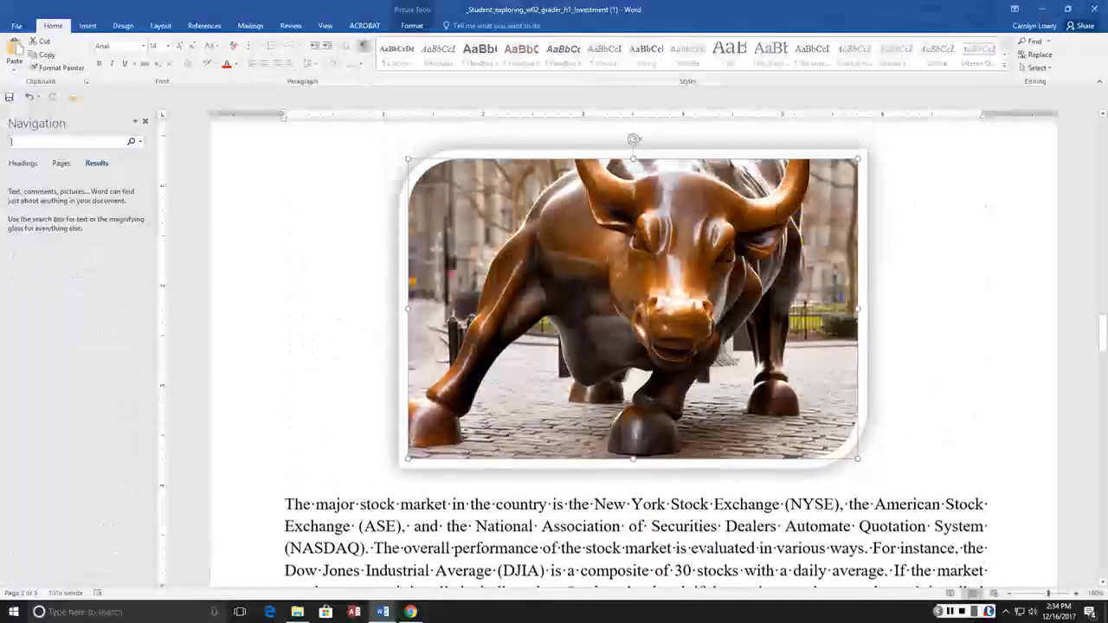
pyautogui.write('if you want')
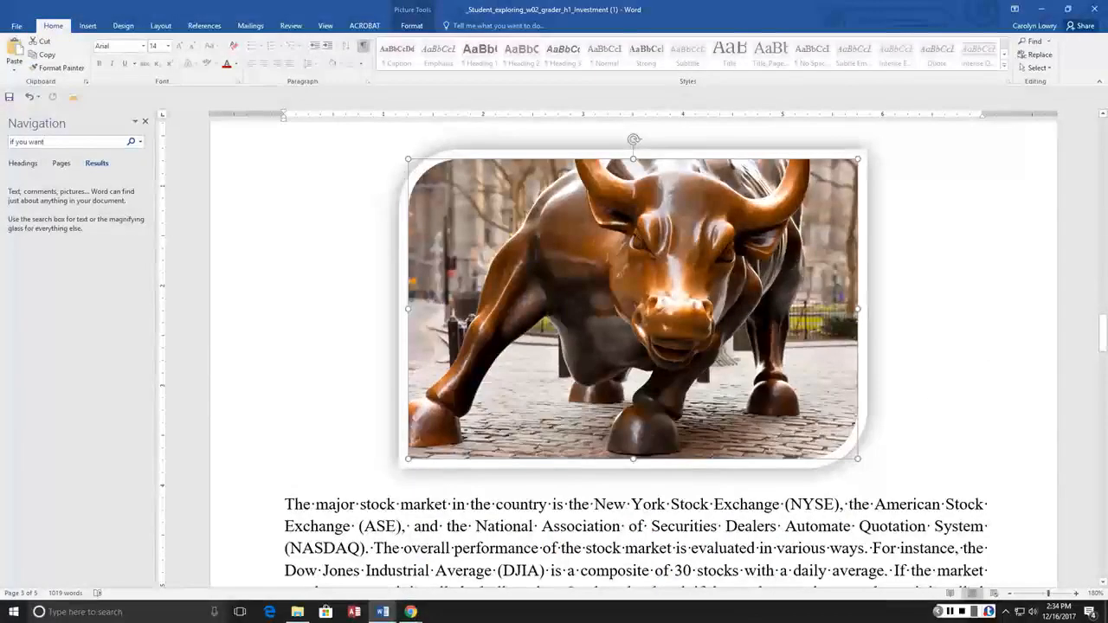
pyautogui.press('Return')
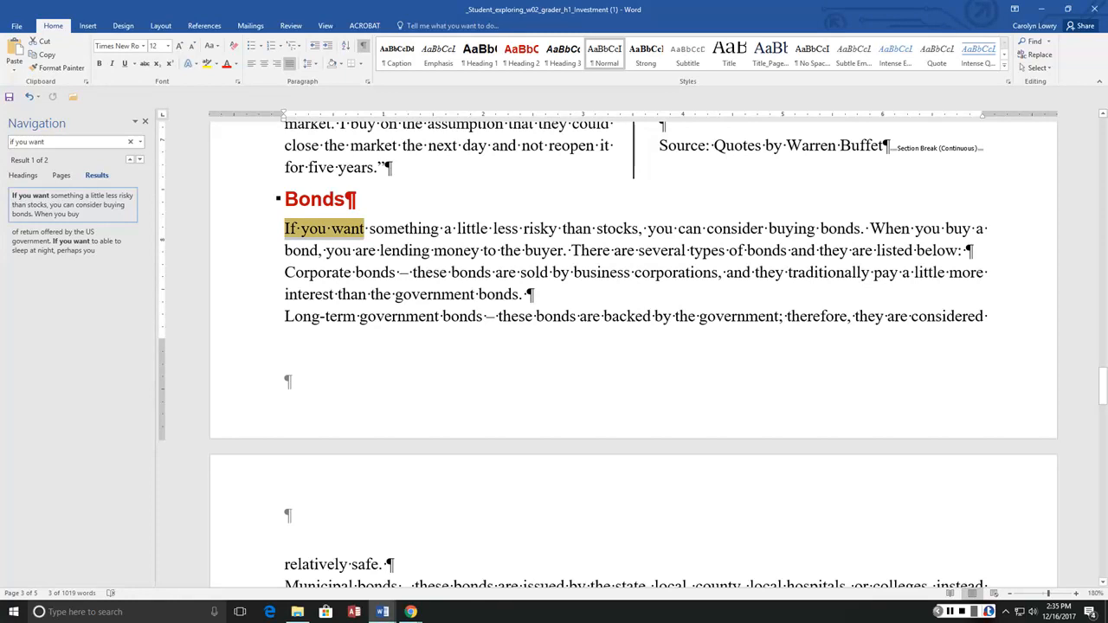
# Step: Insert the picture exploring_w02_grader_h1_Bear from Downloads at the start of the paragraph under the Bonds heading
pyautogui.click(287, 228)
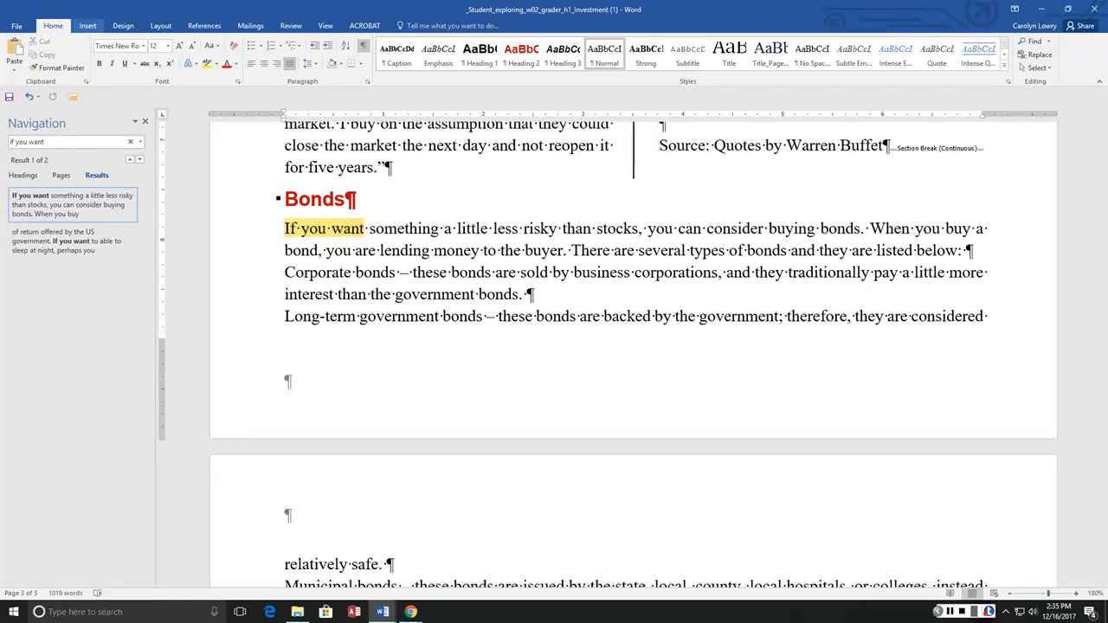
pyautogui.click(88, 25)
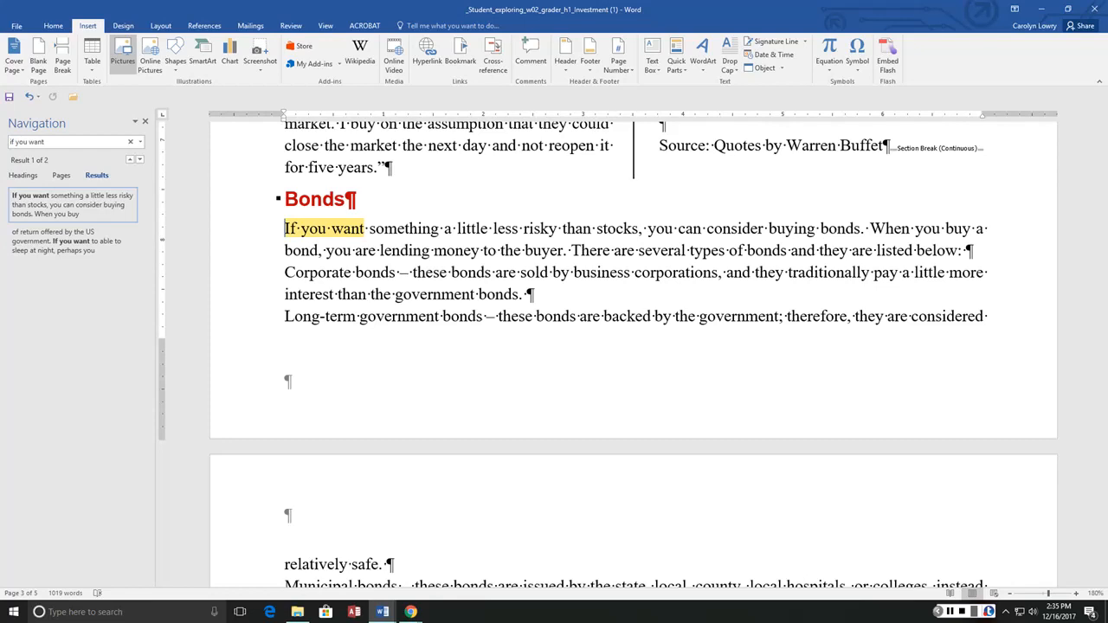
pyautogui.click(122, 54)
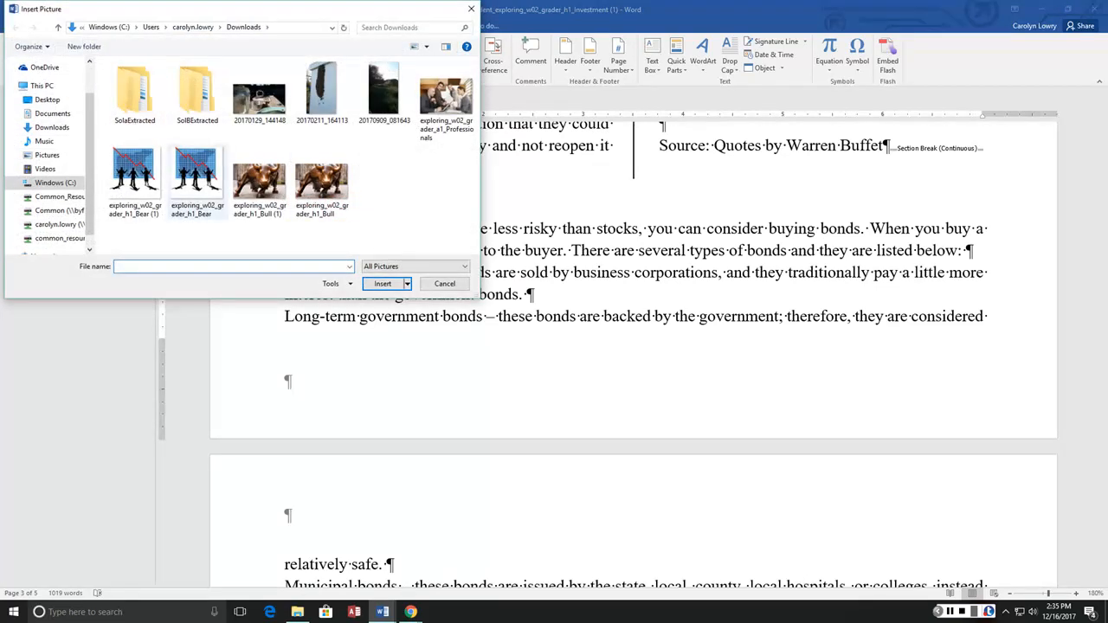
pyautogui.click(195, 182)
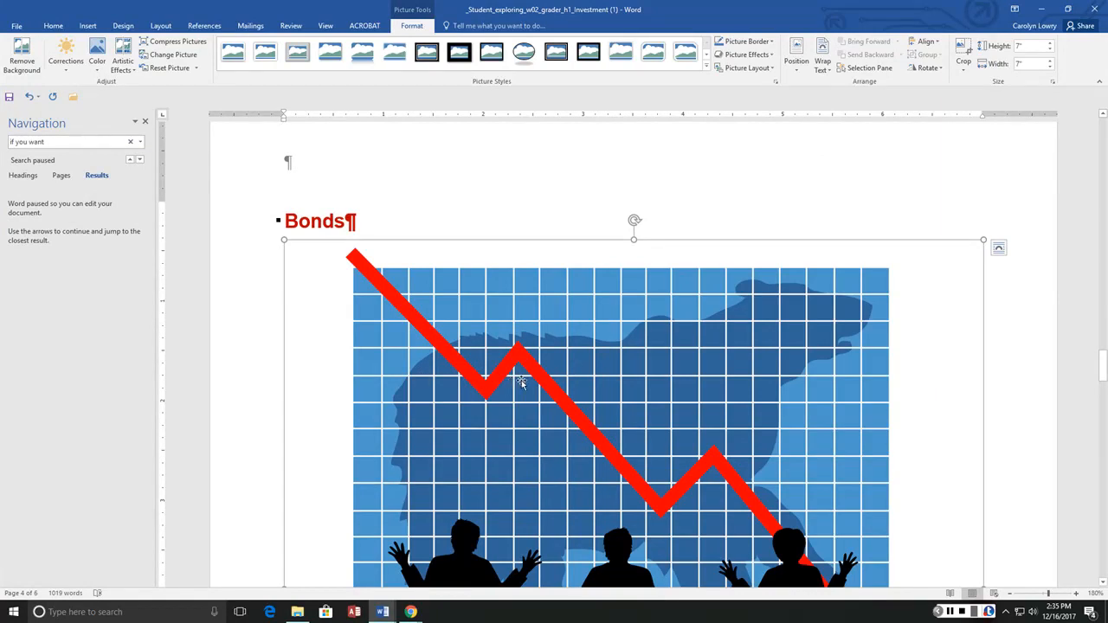
# Step: Set the bear picture's absolute height to 3" and its text wrapping to Top and bottom
pyautogui.rightClick(573, 345)
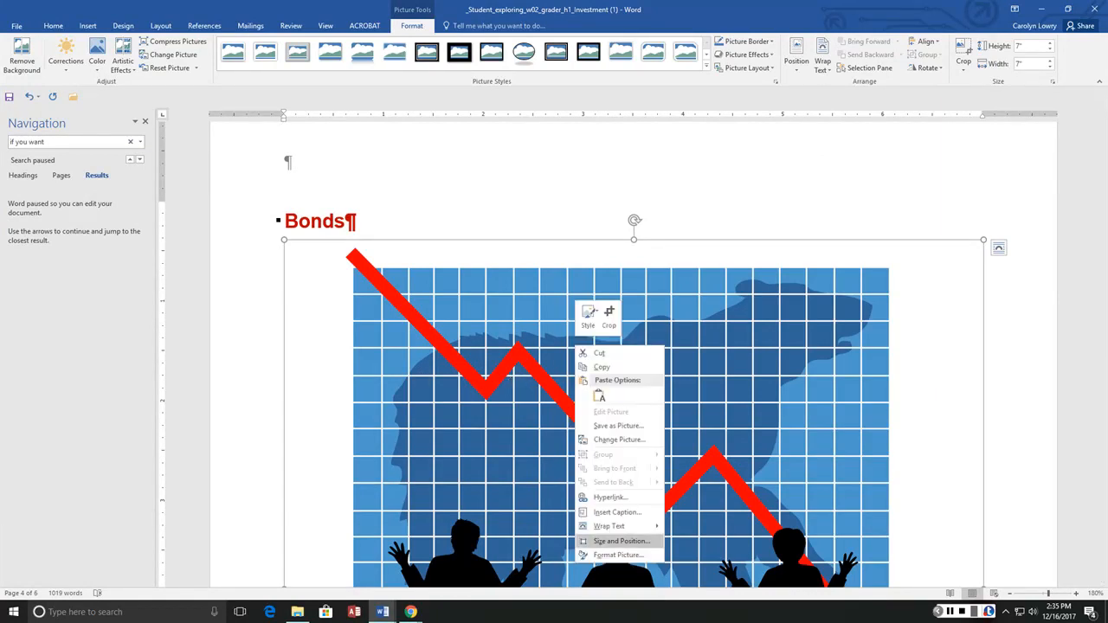
pyautogui.click(621, 542)
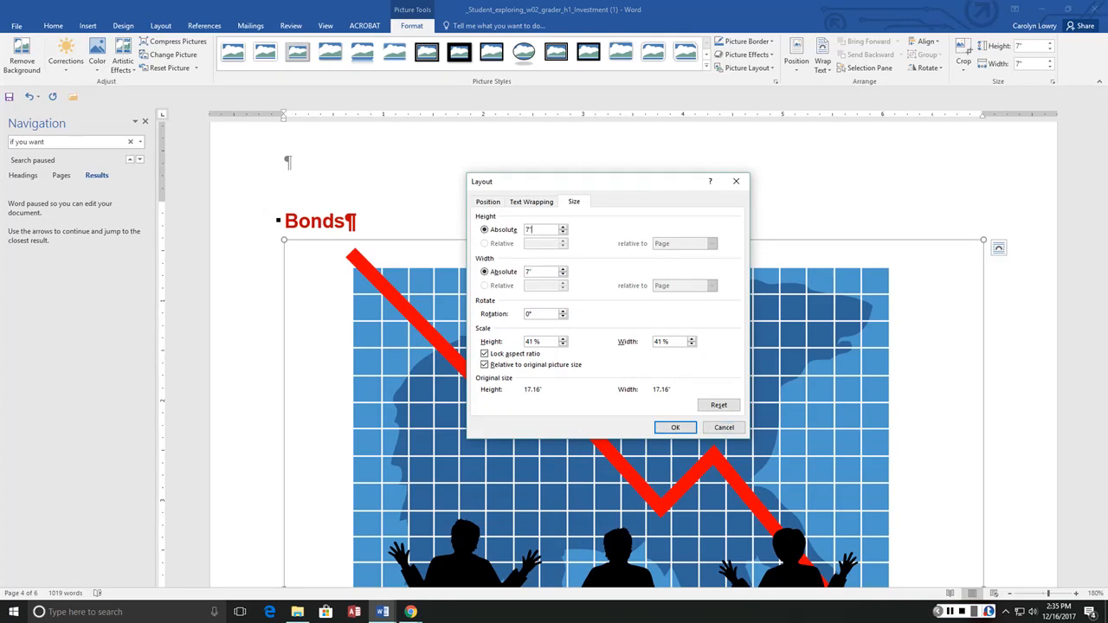
pyautogui.write('3')
pyautogui.press('Tab')
pyautogui.click(531, 202)
pyautogui.click(717, 239)
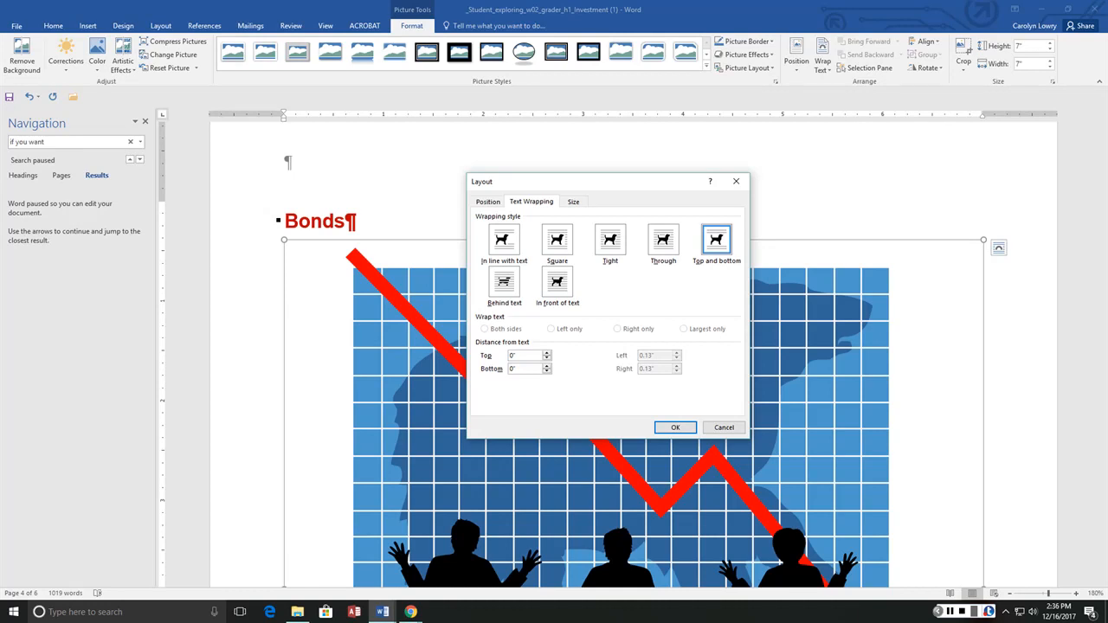
pyautogui.click(674, 427)
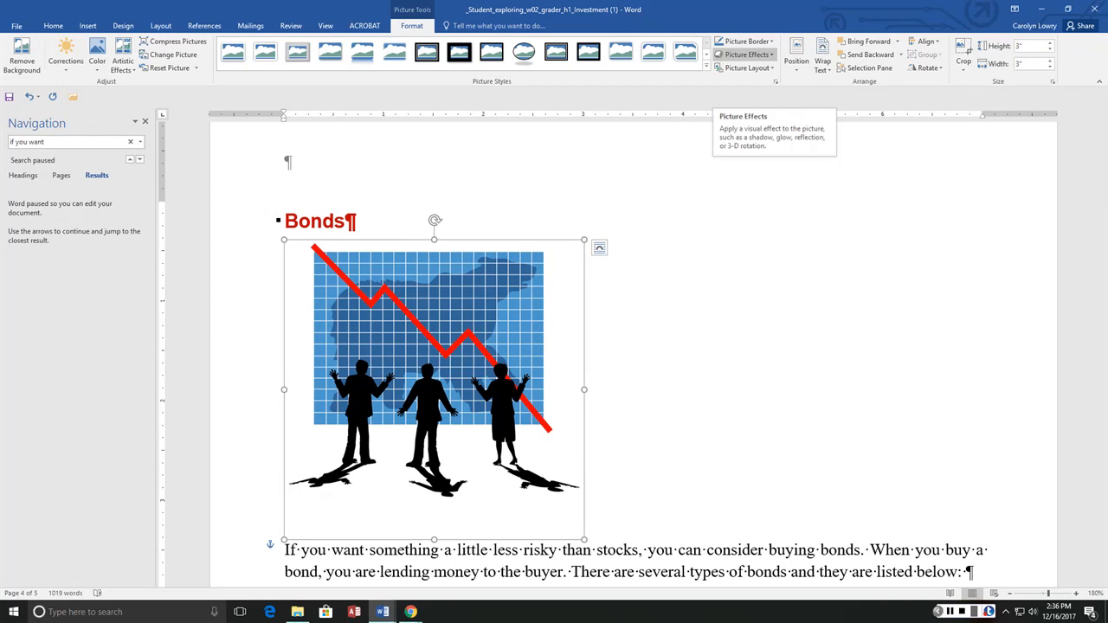
# Step: Apply the centered Outer shadow picture effect to the bear picture
pyautogui.click(746, 53)
pyautogui.moveTo(753, 101)
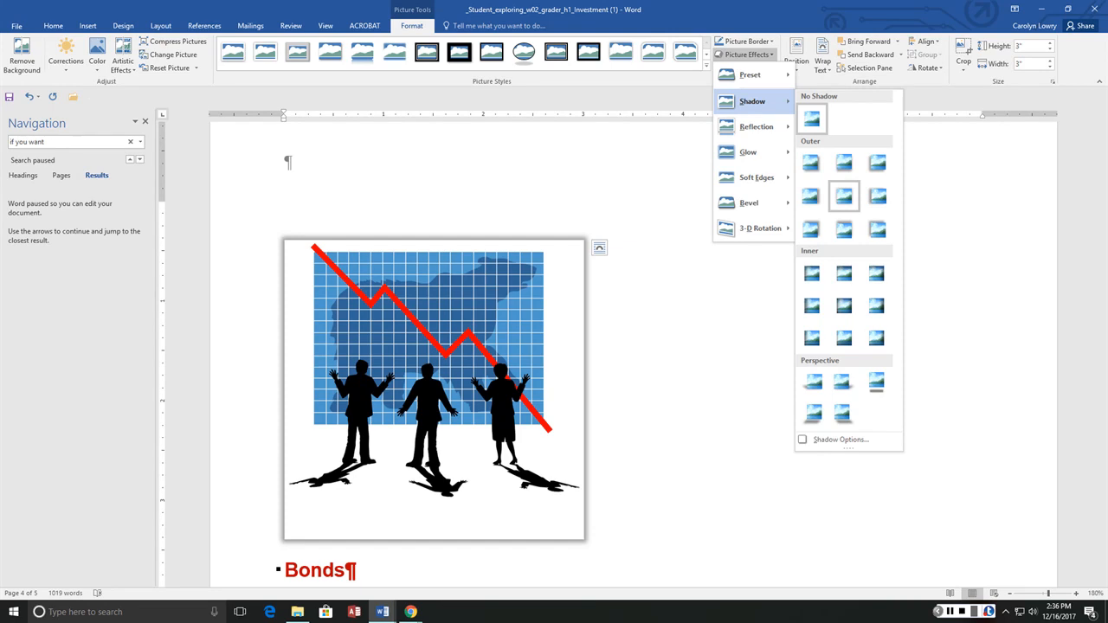
pyautogui.click(844, 197)
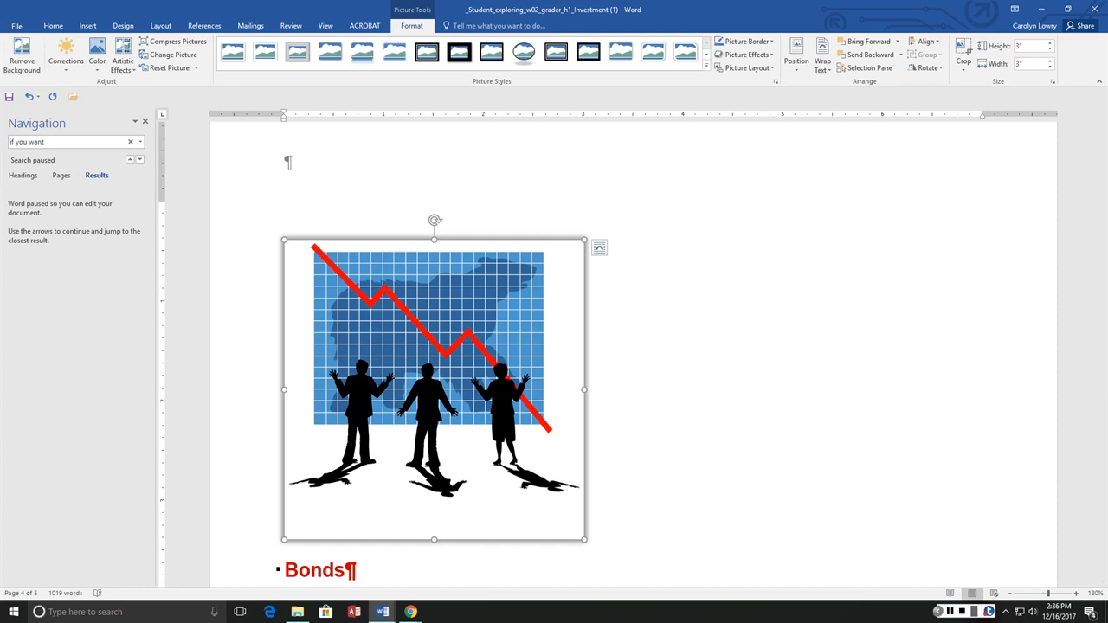
pyautogui.scroll(-3, 477, 271)
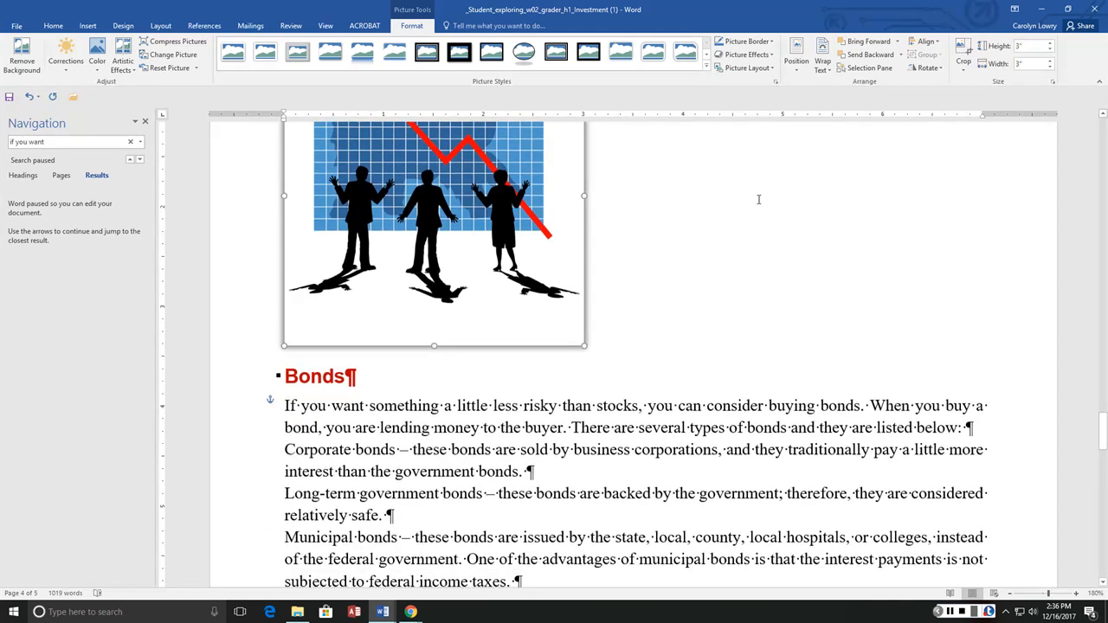
# Step: Move the bear picture slightly down so it sits between the Bonds heading and its first paragraph
pyautogui.moveTo(409, 291); pyautogui.dragTo(410, 307)
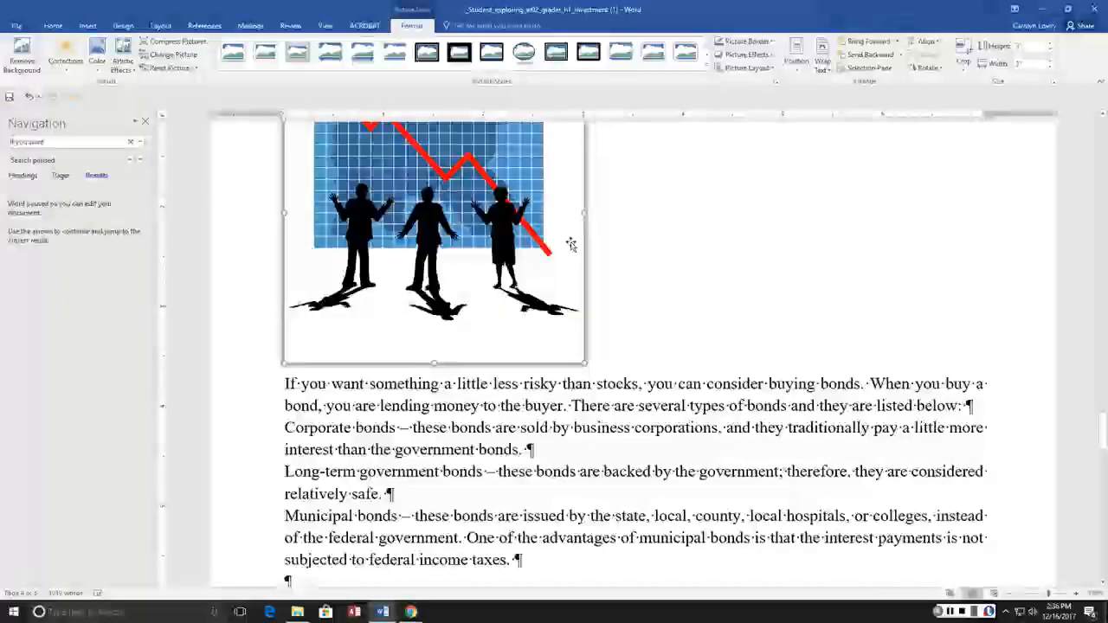
pyautogui.scroll(1, 323, 197)
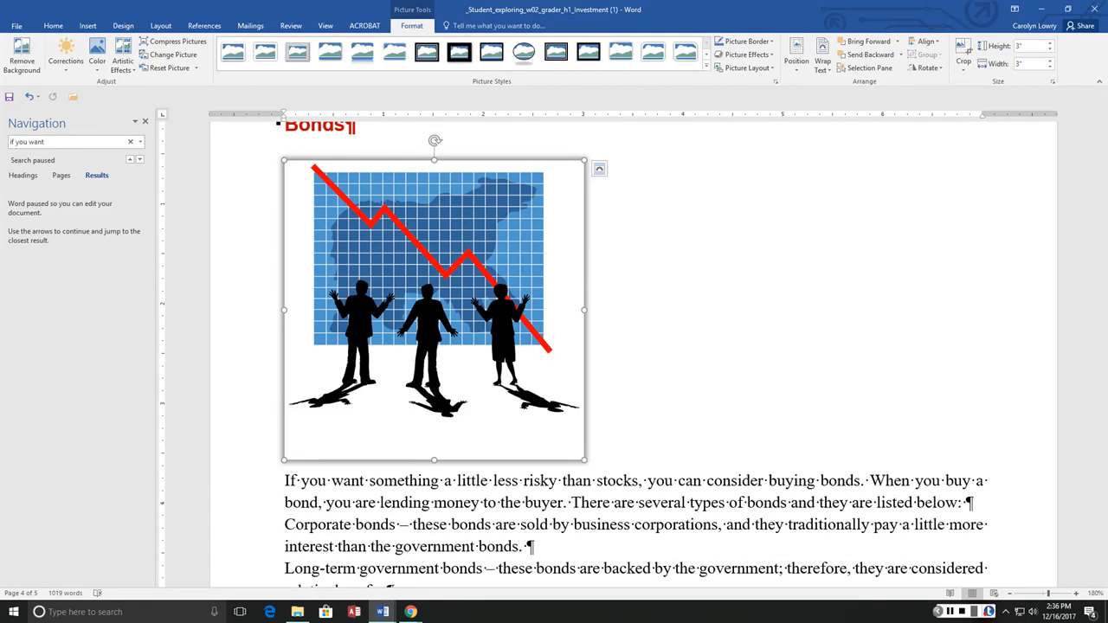
# Step: Spell-check the whole document and correct both occurrences of "gurantee" to "guarantee"
pyautogui.click(290, 25)
pyautogui.click(19, 56)
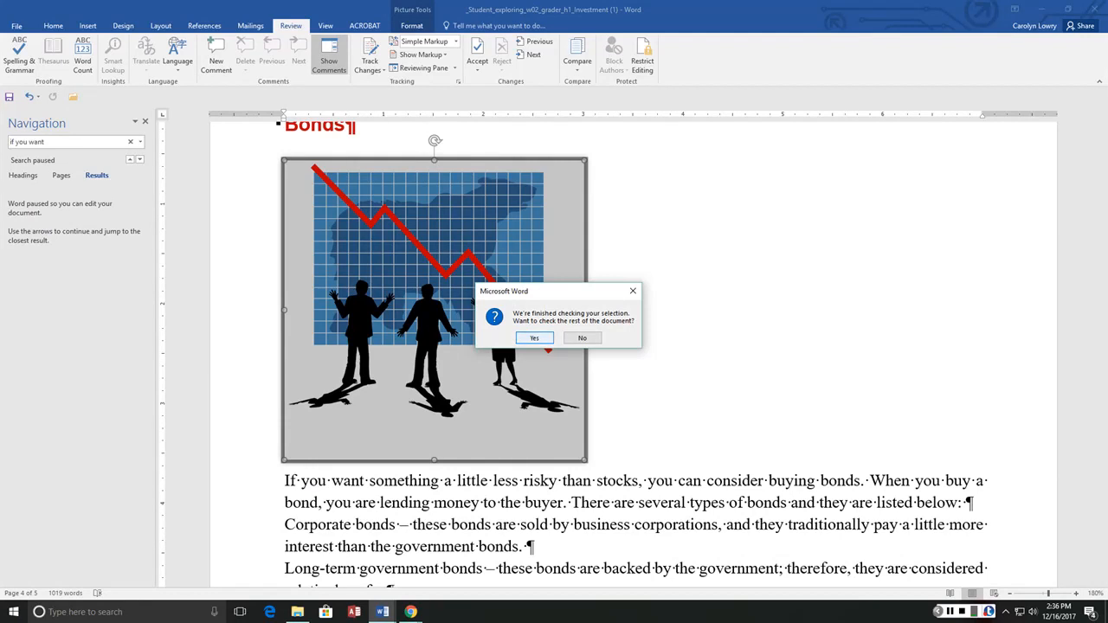
pyautogui.press('Return')
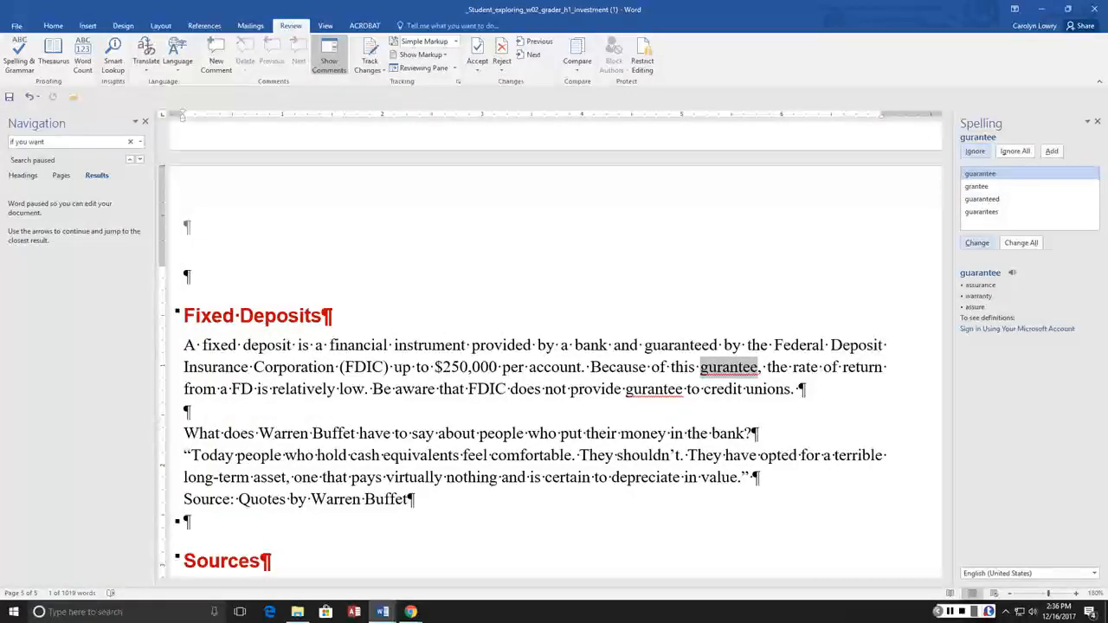
pyautogui.press('Return')
pyautogui.press('Return')
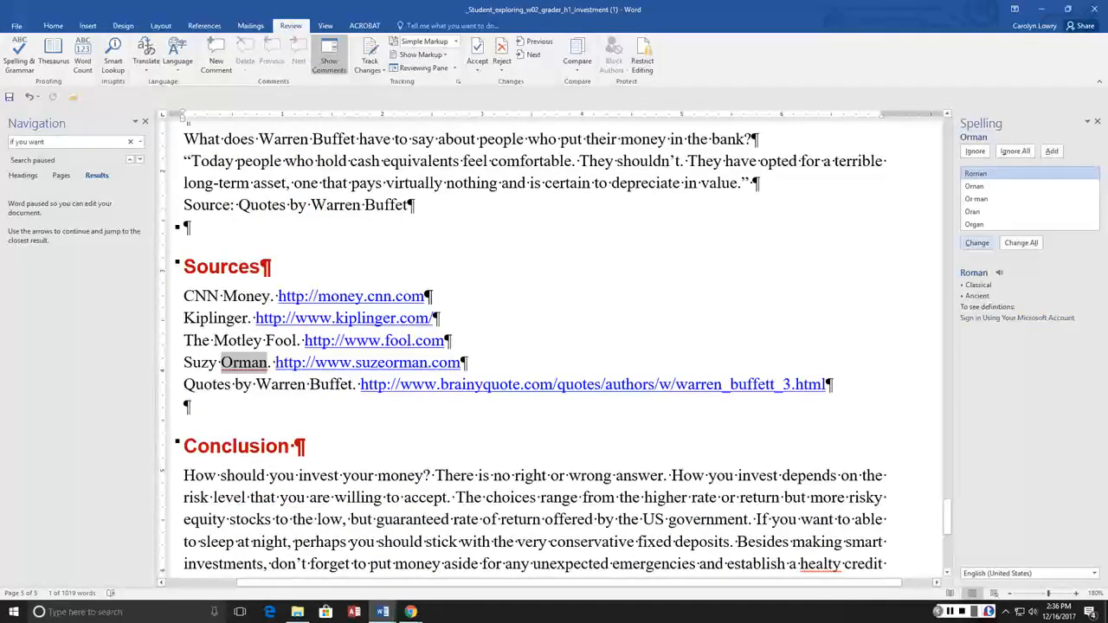
# Step: Finish the spelling check, ignoring "Orman" and correcting "healty" to "healthy" and "accummlation" to "accumulation"
pyautogui.click(976, 152)
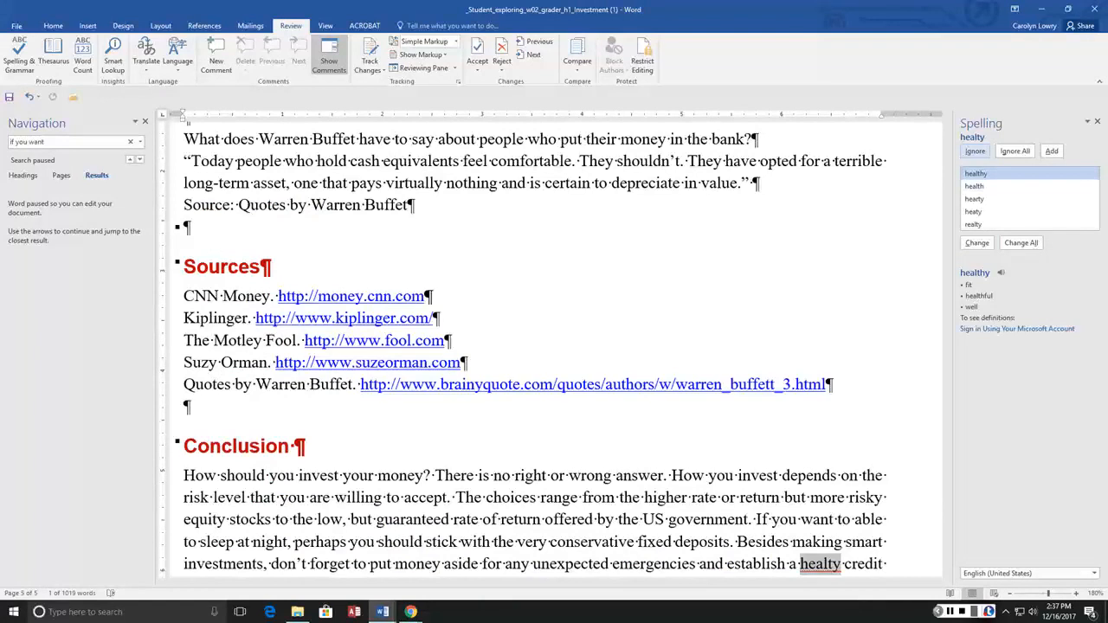
pyautogui.click(977, 243)
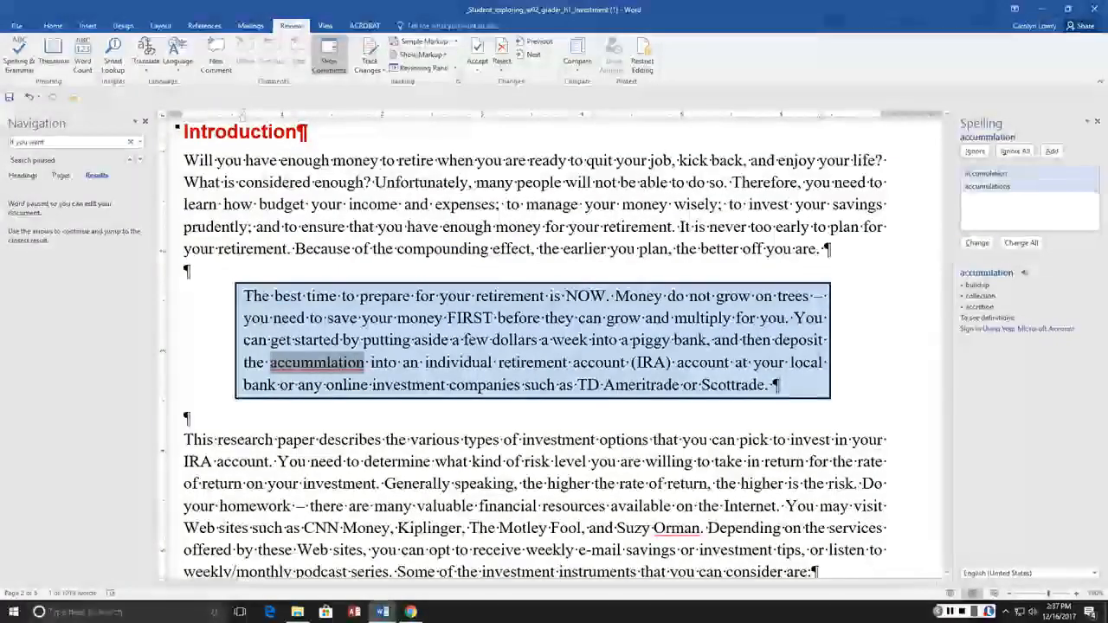
pyautogui.click(976, 242)
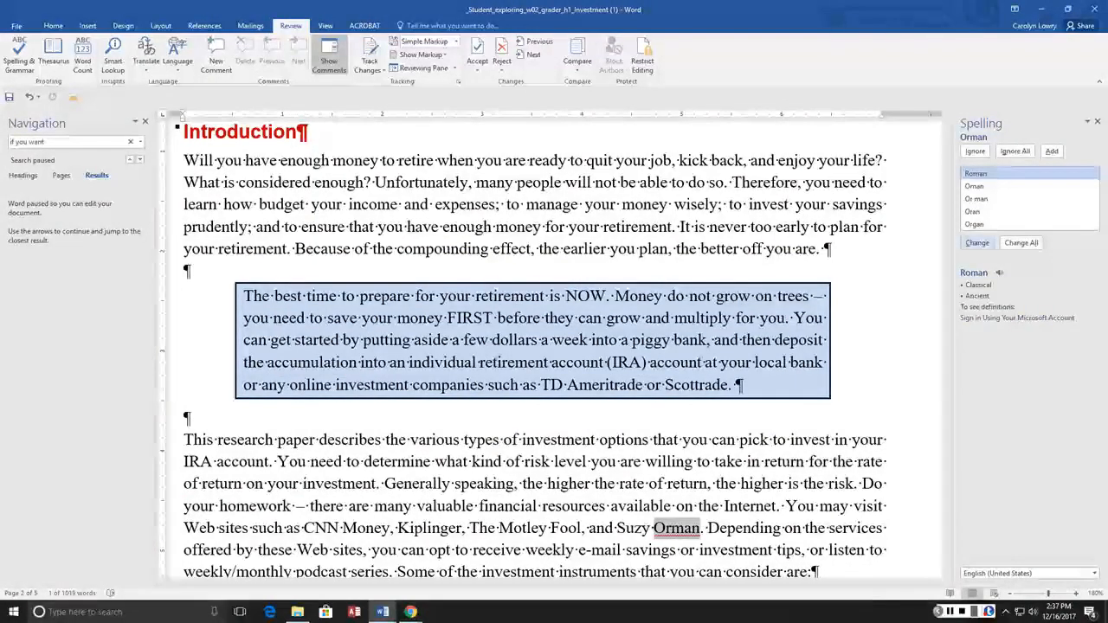
pyautogui.click(975, 152)
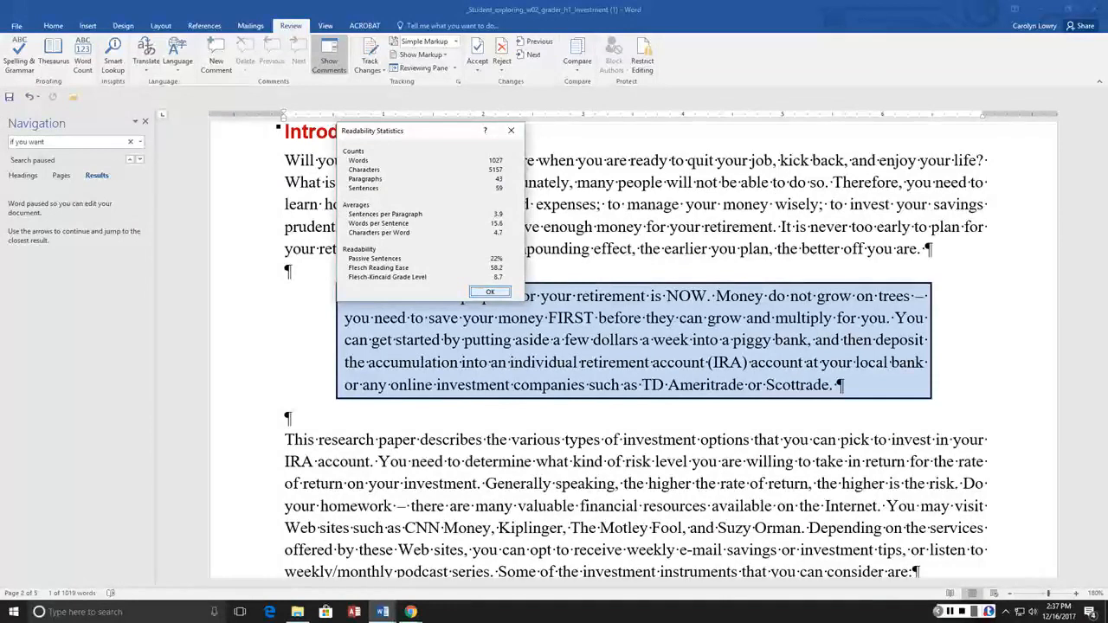
pyautogui.click(492, 293)
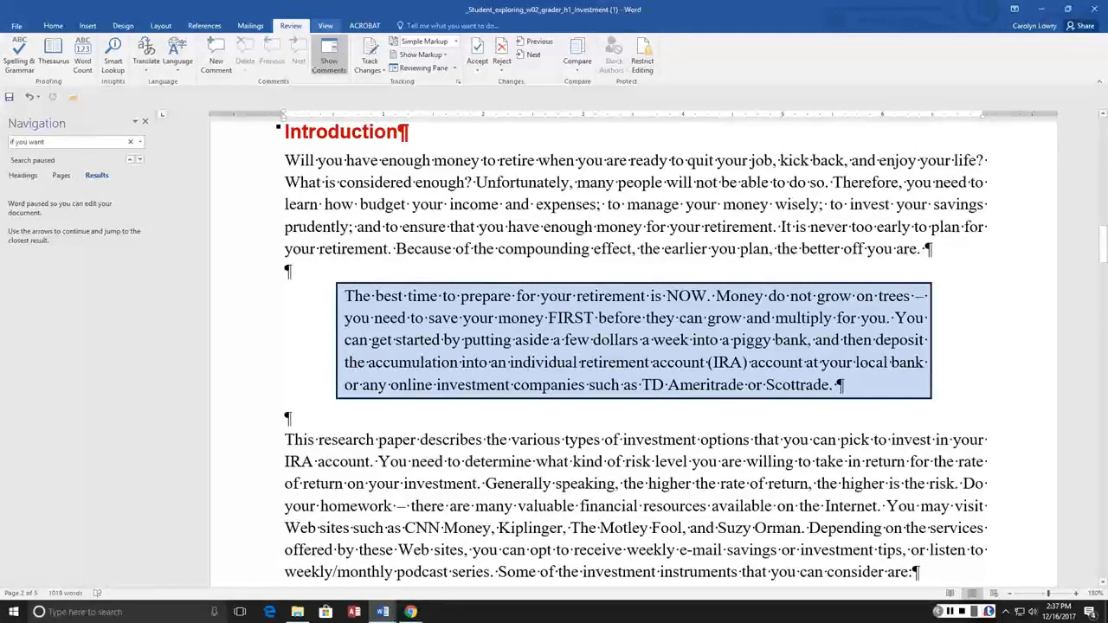
# Step: Switch the document to Outline view and collapse the Equity Stocks section
pyautogui.click(326, 26)
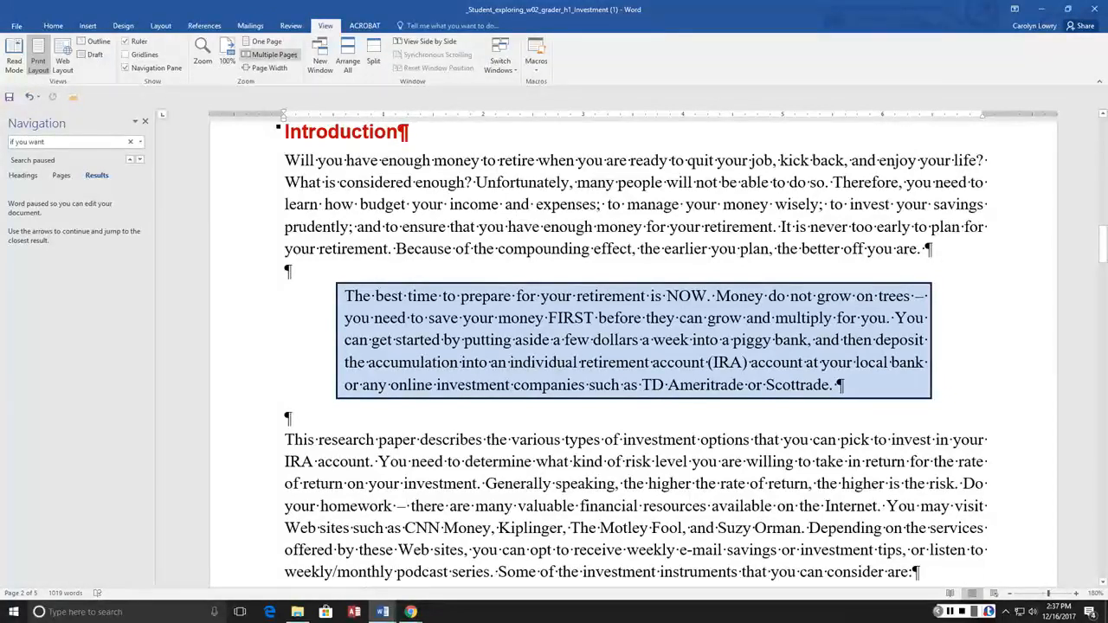
pyautogui.click(97, 41)
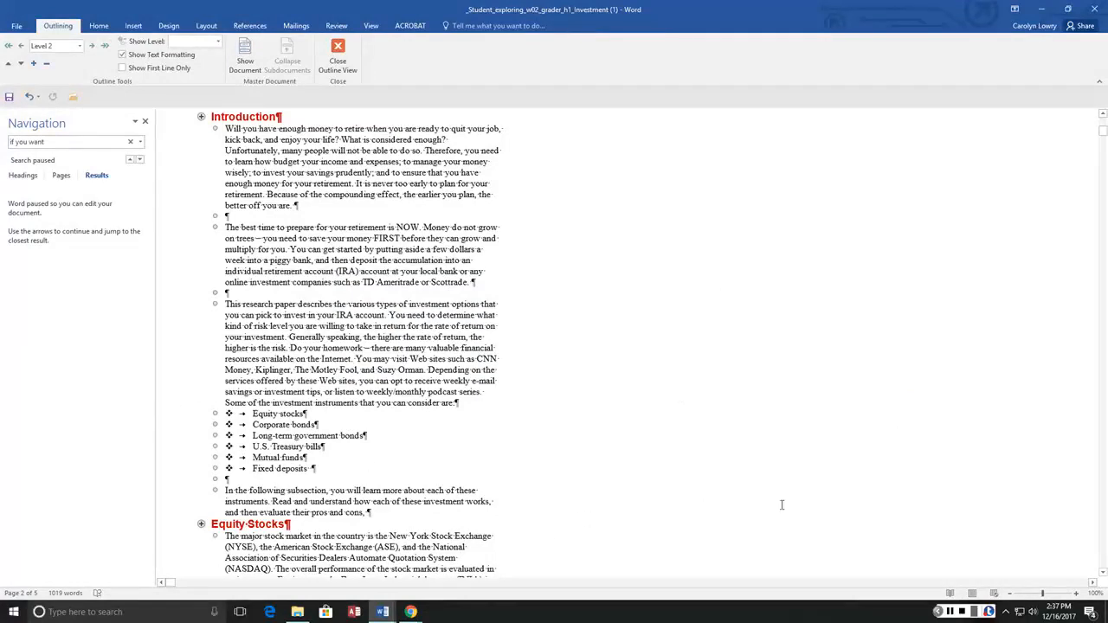
pyautogui.click(950, 611)
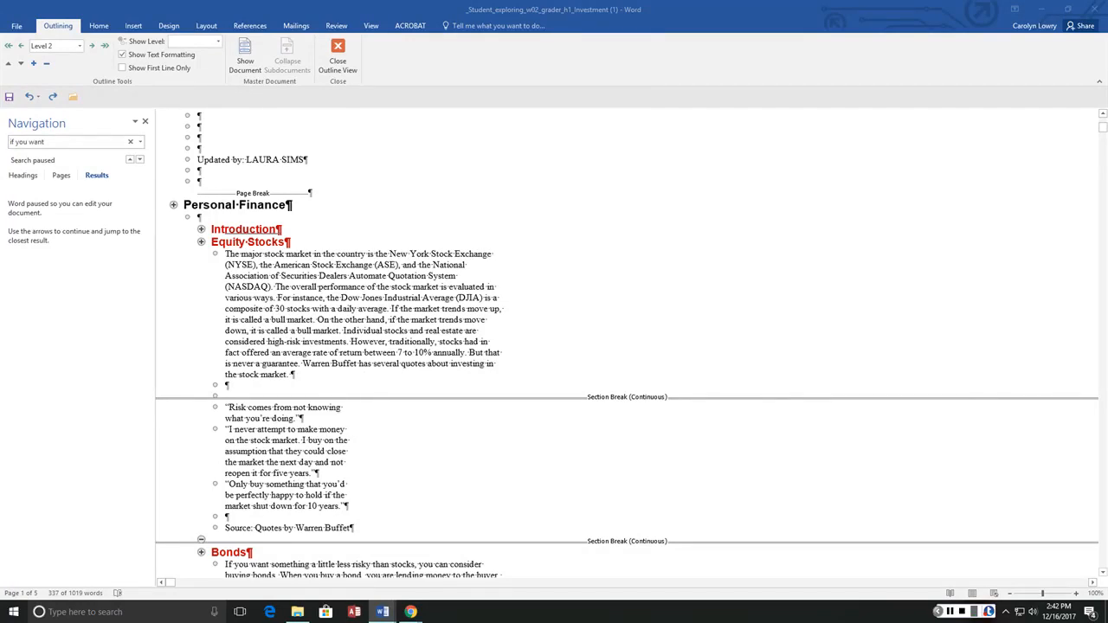
pyautogui.click(201, 229)
pyautogui.click(201, 243)
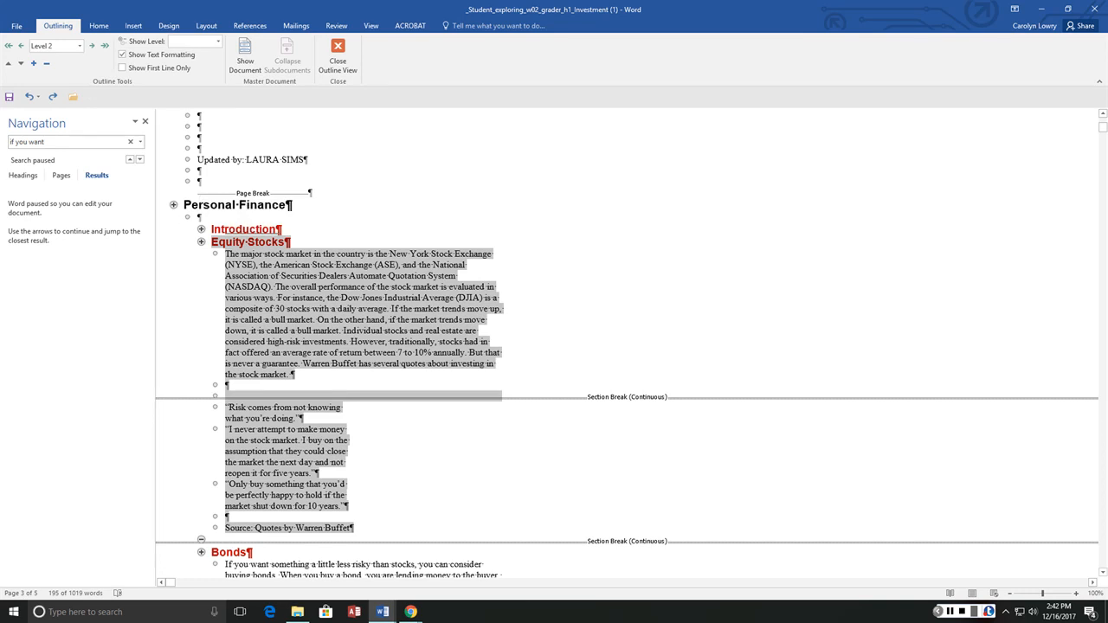
pyautogui.click(47, 64)
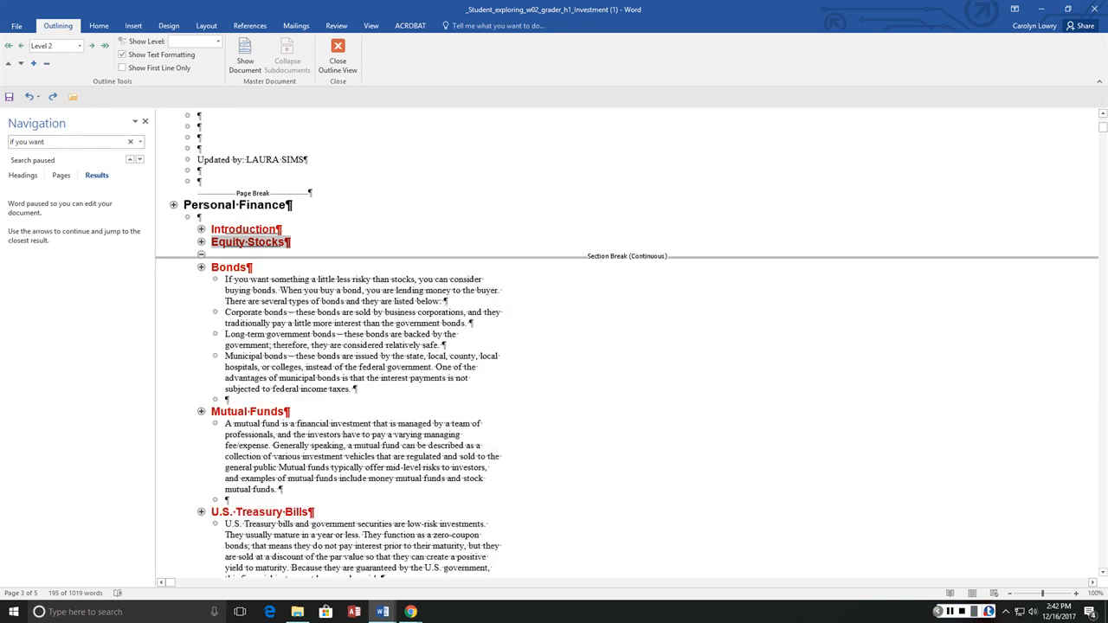
# Step: Collapse the Bonds, Mutual Funds and U.S. Treasury Bills sections in the outline
pyautogui.click(201, 266)
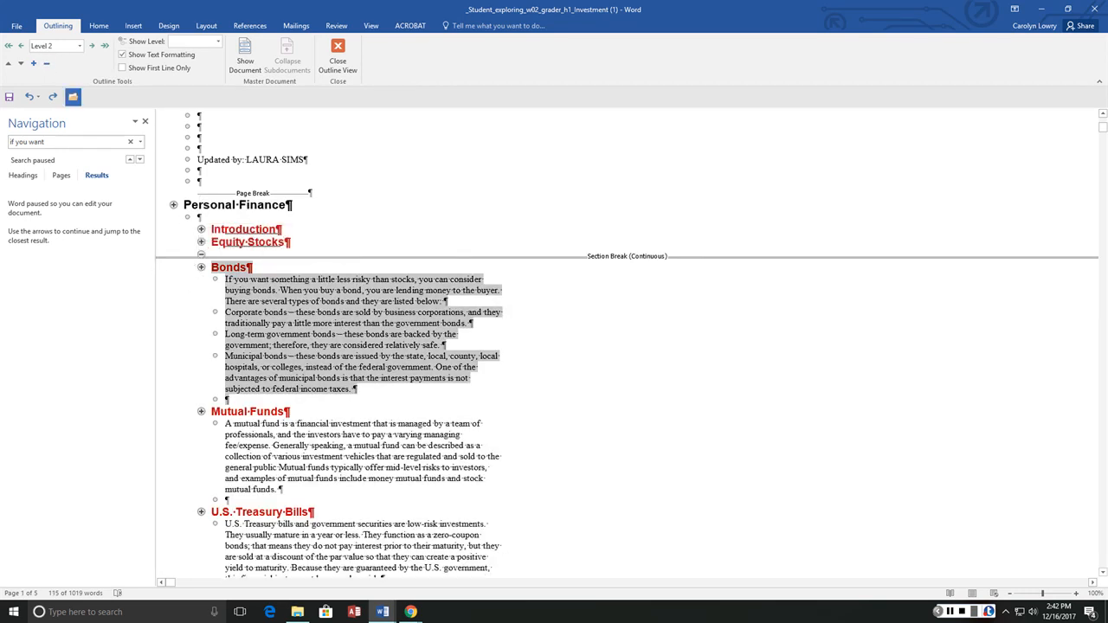
pyautogui.click(47, 64)
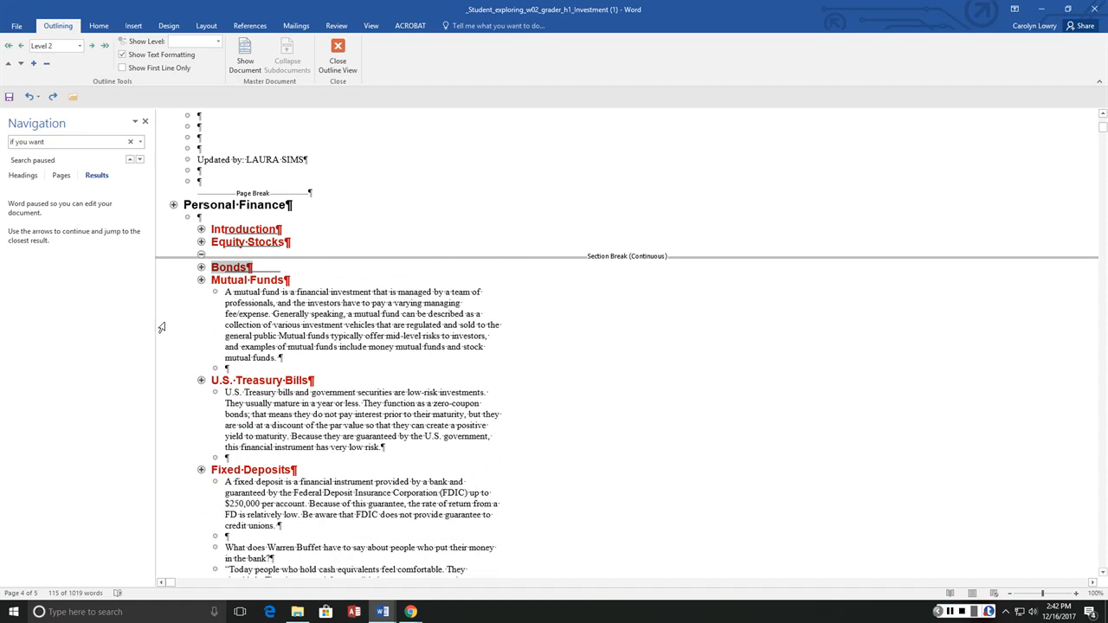
pyautogui.click(201, 280)
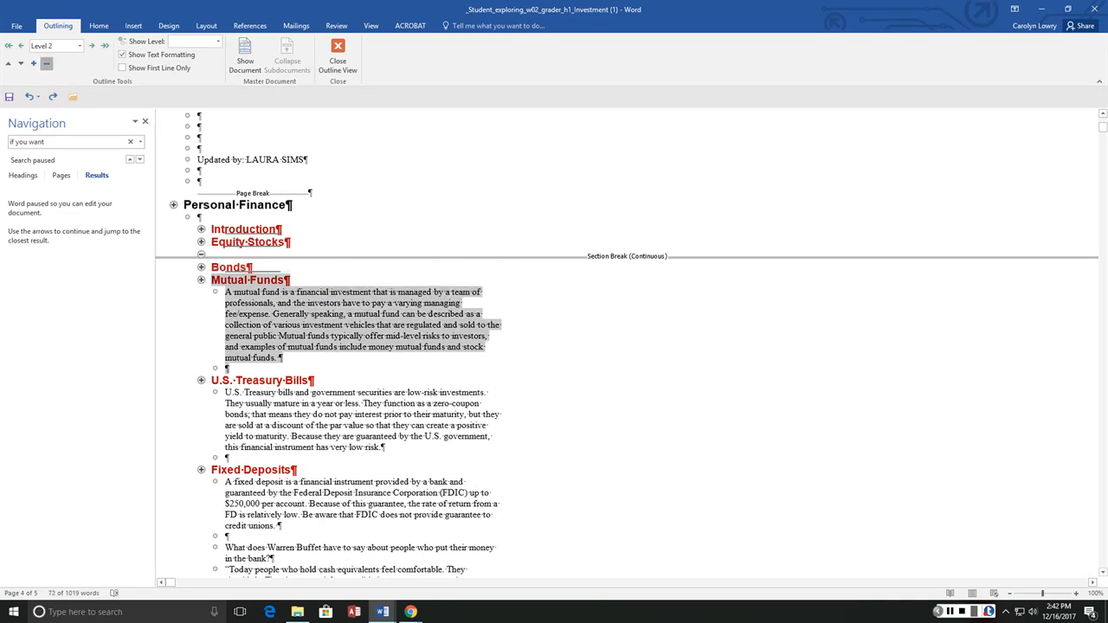
pyautogui.click(47, 63)
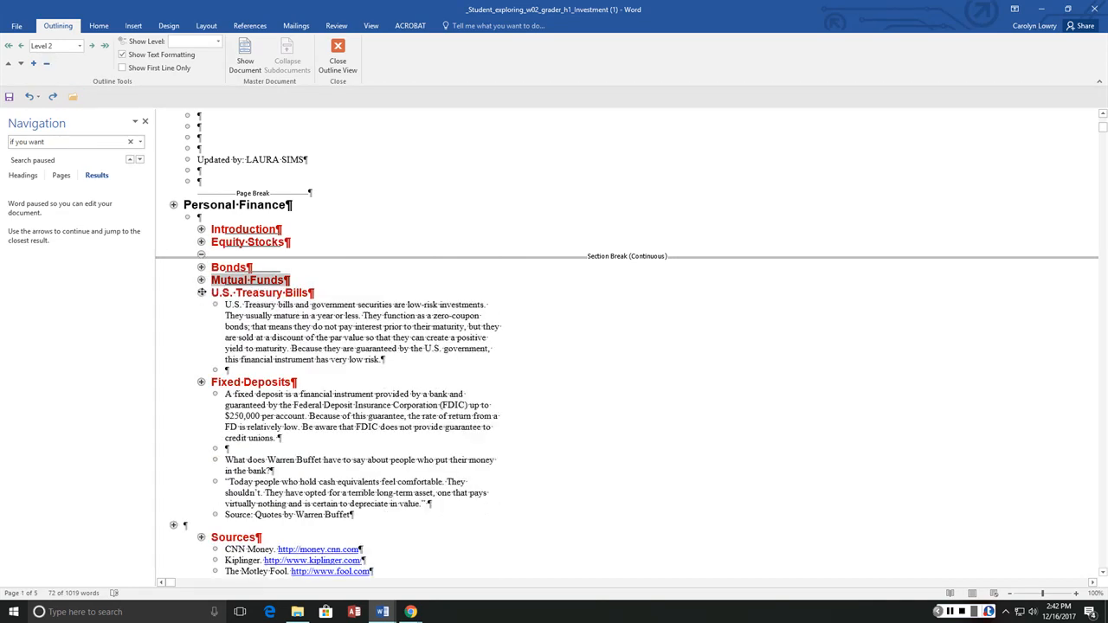
pyautogui.click(201, 293)
pyautogui.click(47, 63)
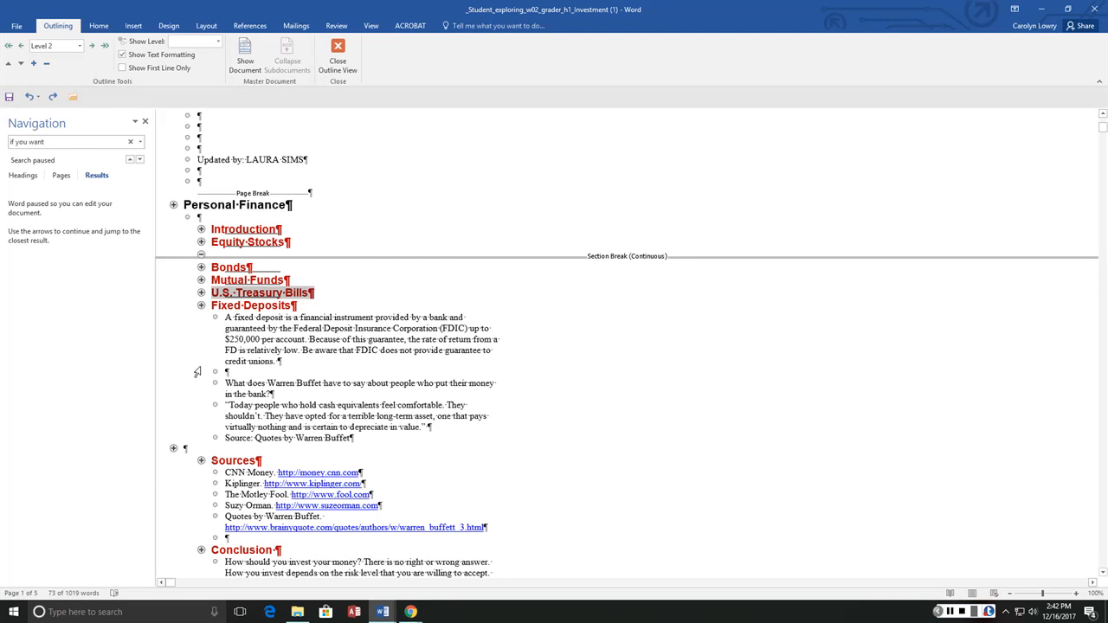
# Step: Collapse the Sources and Conclusion sections and move the Conclusion section above Sources
pyautogui.click(202, 461)
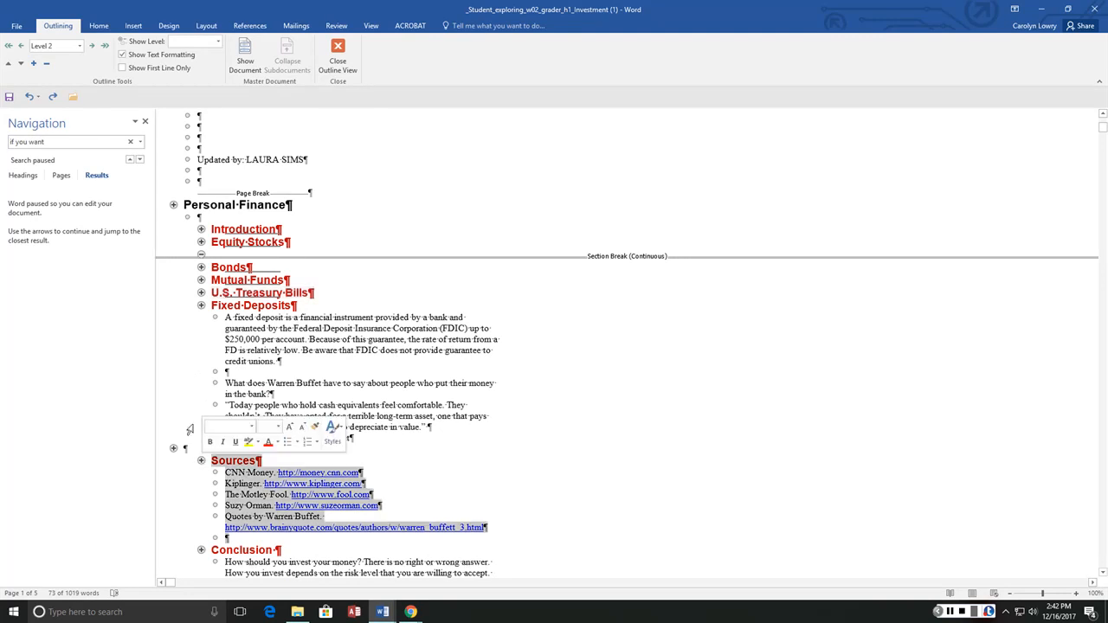
pyautogui.click(47, 63)
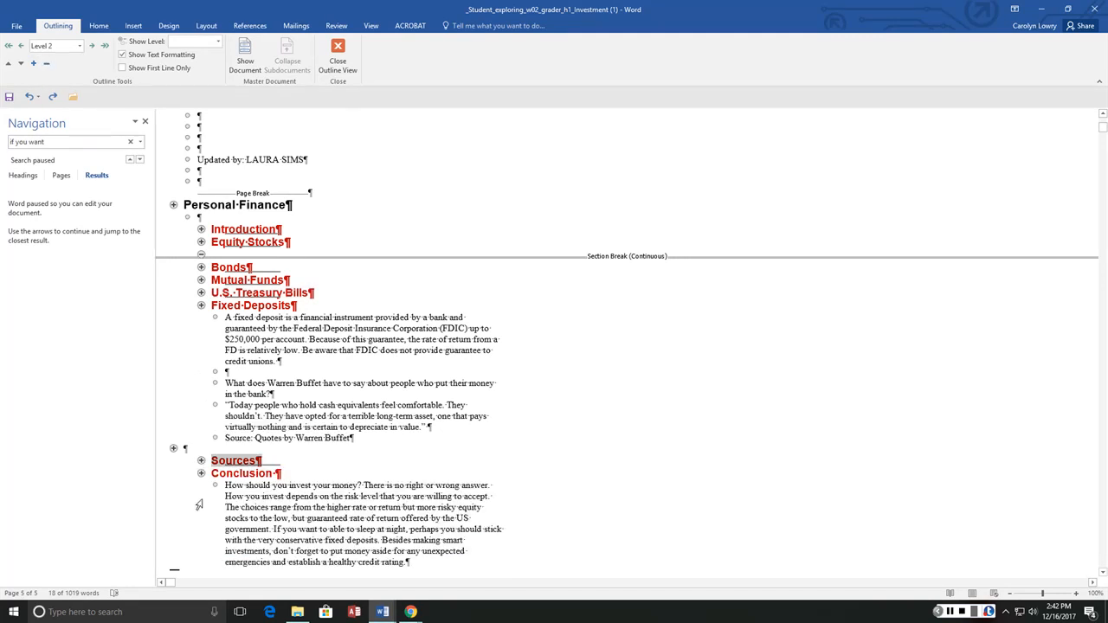
pyautogui.click(201, 474)
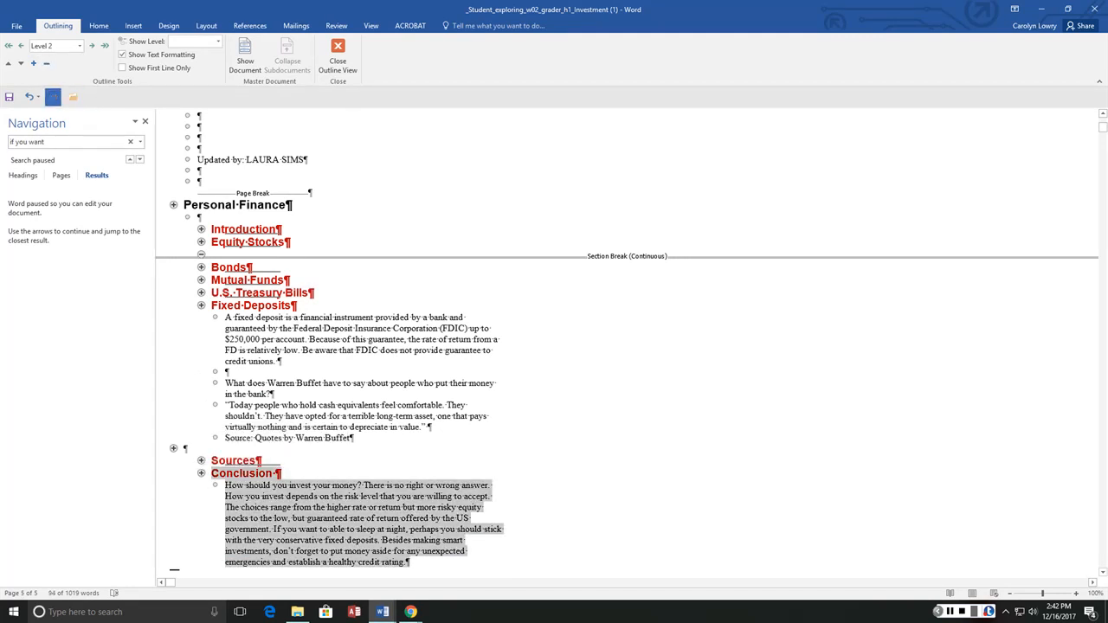
pyautogui.click(47, 63)
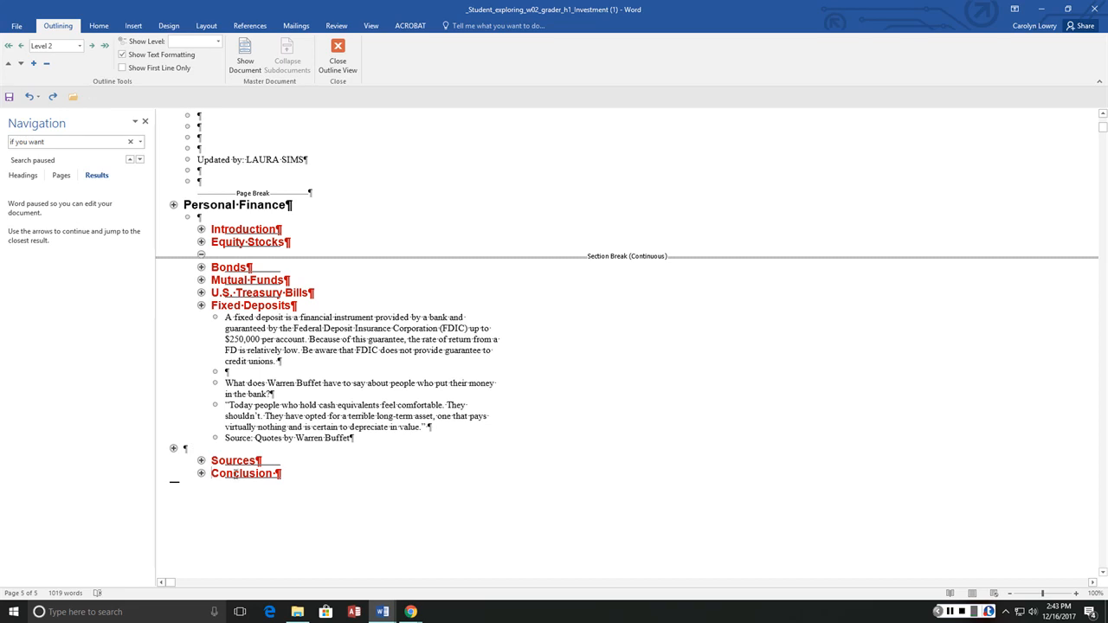
pyautogui.moveTo(201, 474); pyautogui.dragTo(206, 455)
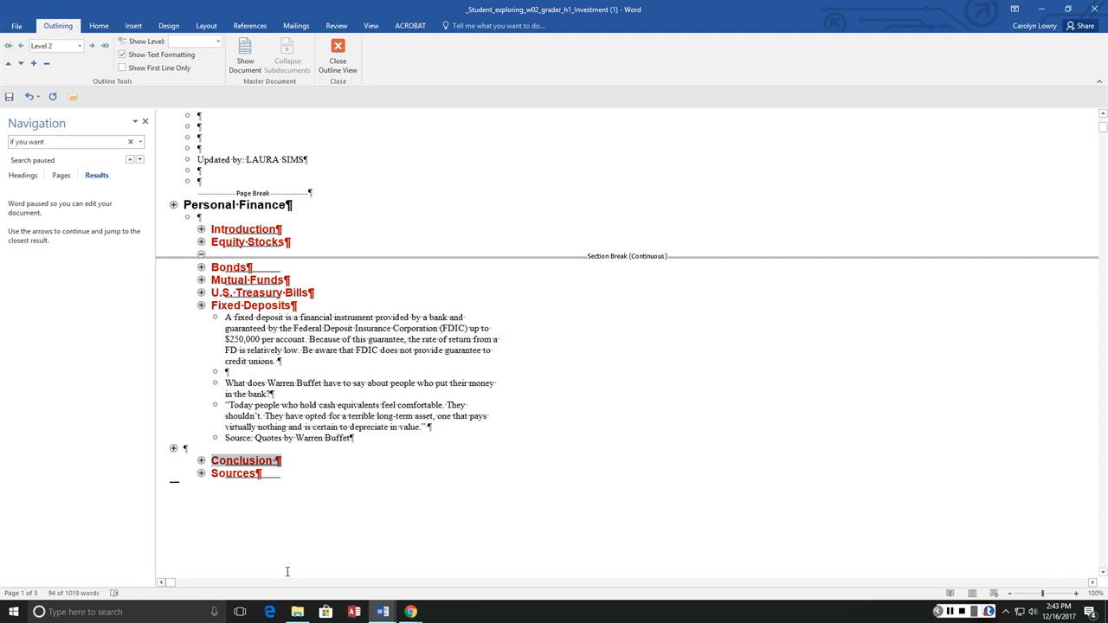
# Step: Collapse the Fixed Deposits section, then close the document and save its changes
pyautogui.click(200, 306)
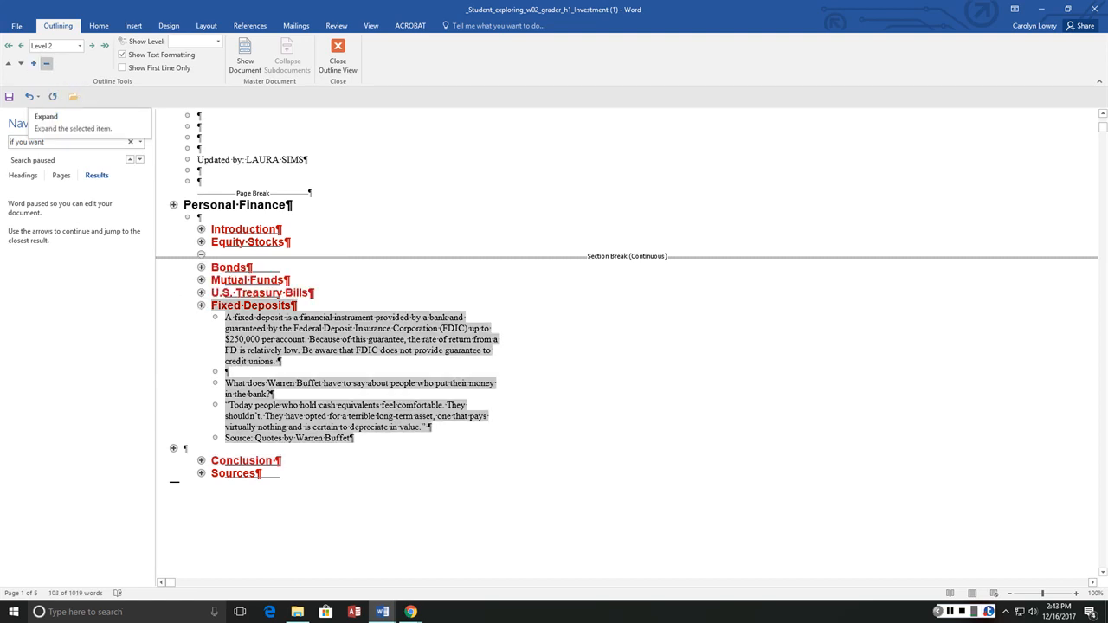
pyautogui.click(47, 64)
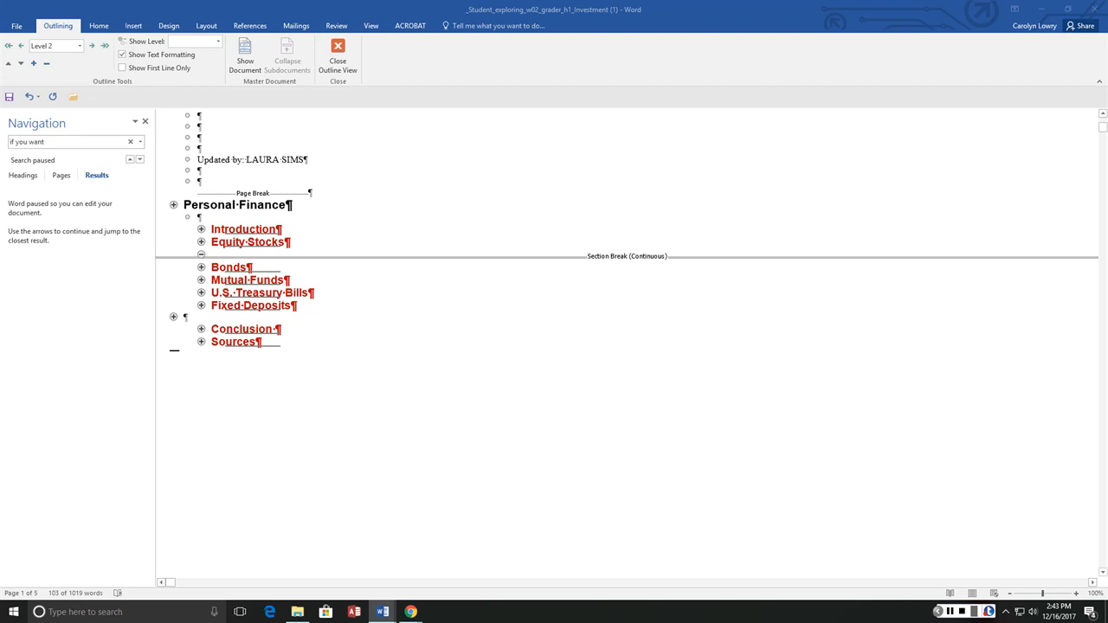
pyautogui.click(1095, 9)
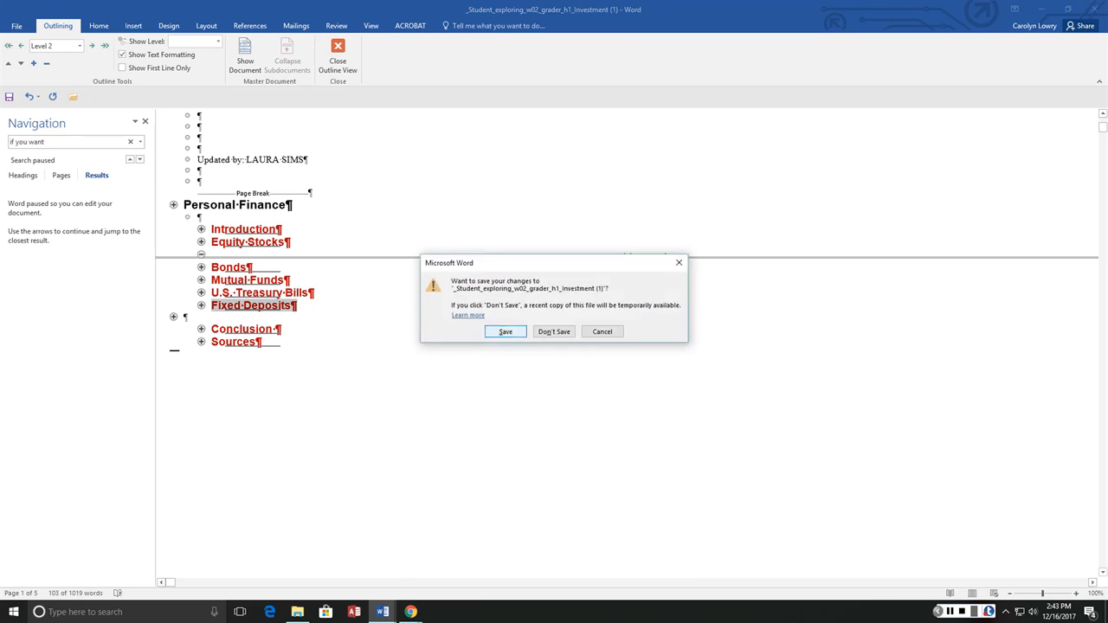
pyautogui.press('Return')
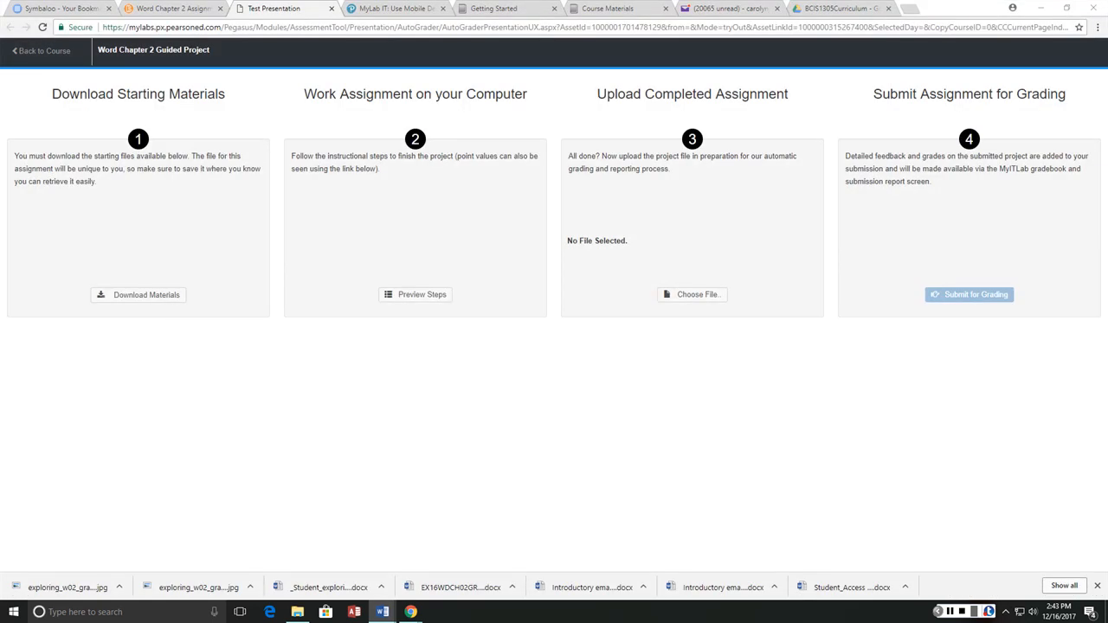
# Step: Upload the file _Student_exploring_w02_grader_h1_Investment (1) from Downloads as the completed assignment in MyITLab
pyautogui.click(693, 294)
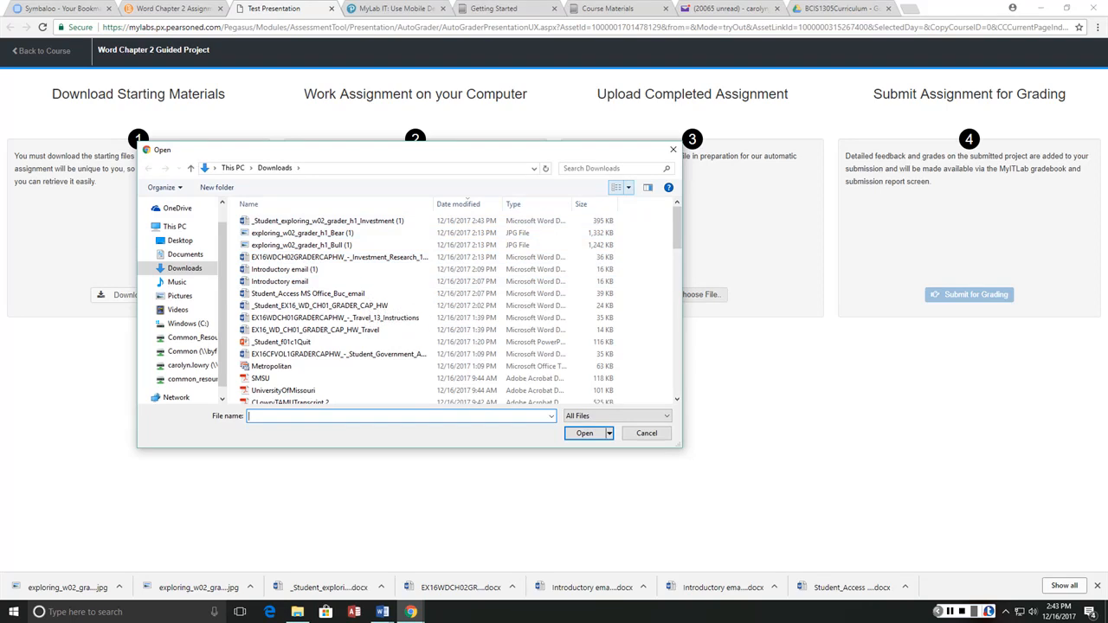
pyautogui.click(629, 187)
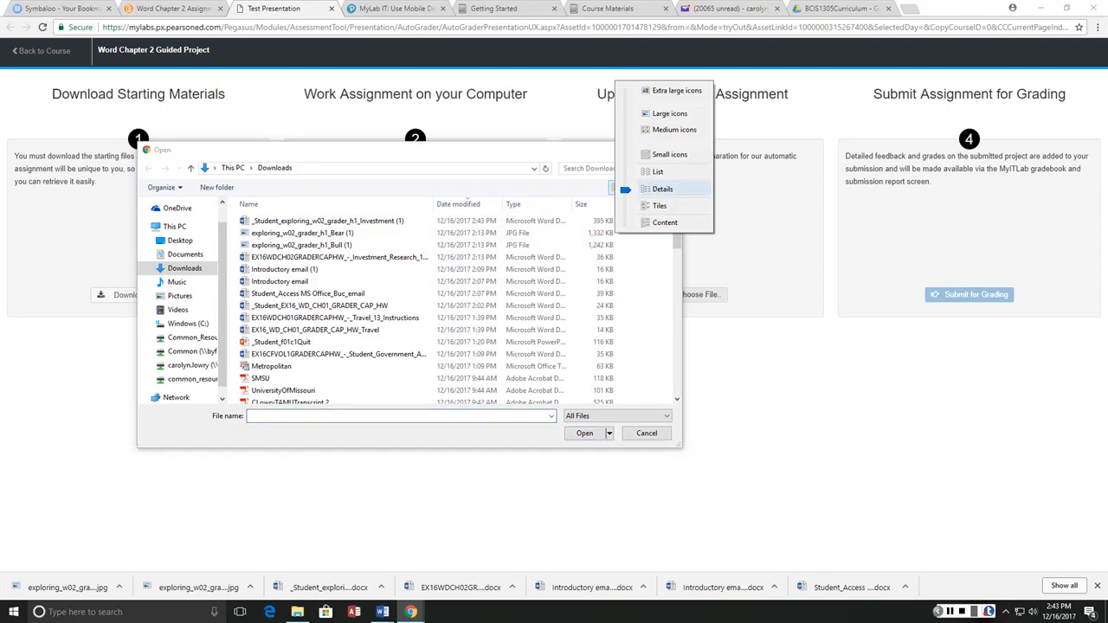
pyautogui.click(663, 189)
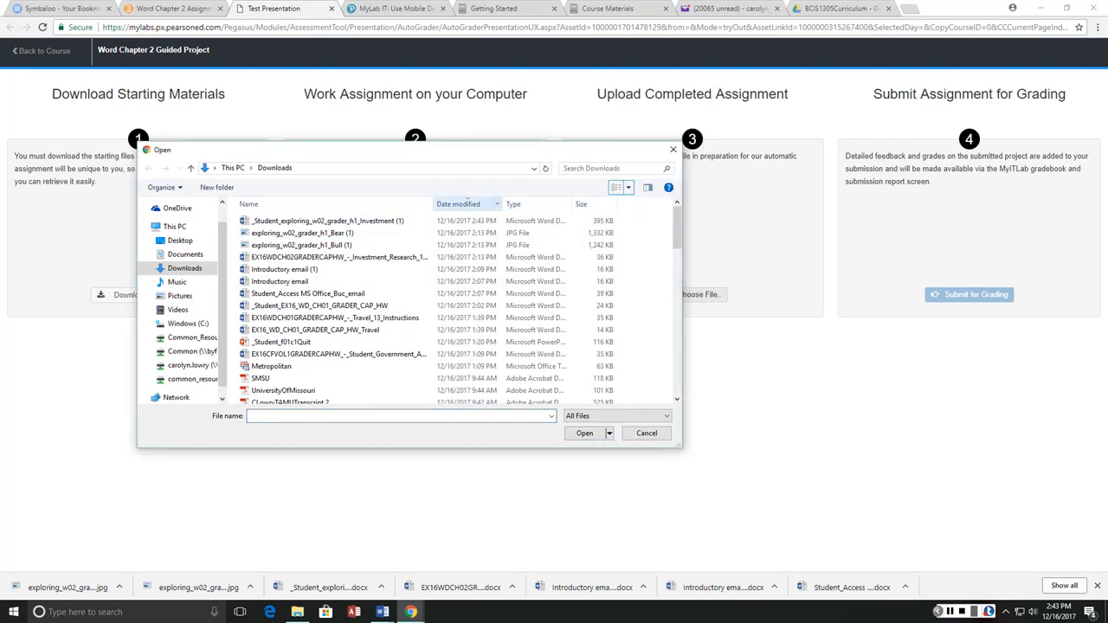
pyautogui.click(459, 205)
pyautogui.click(459, 204)
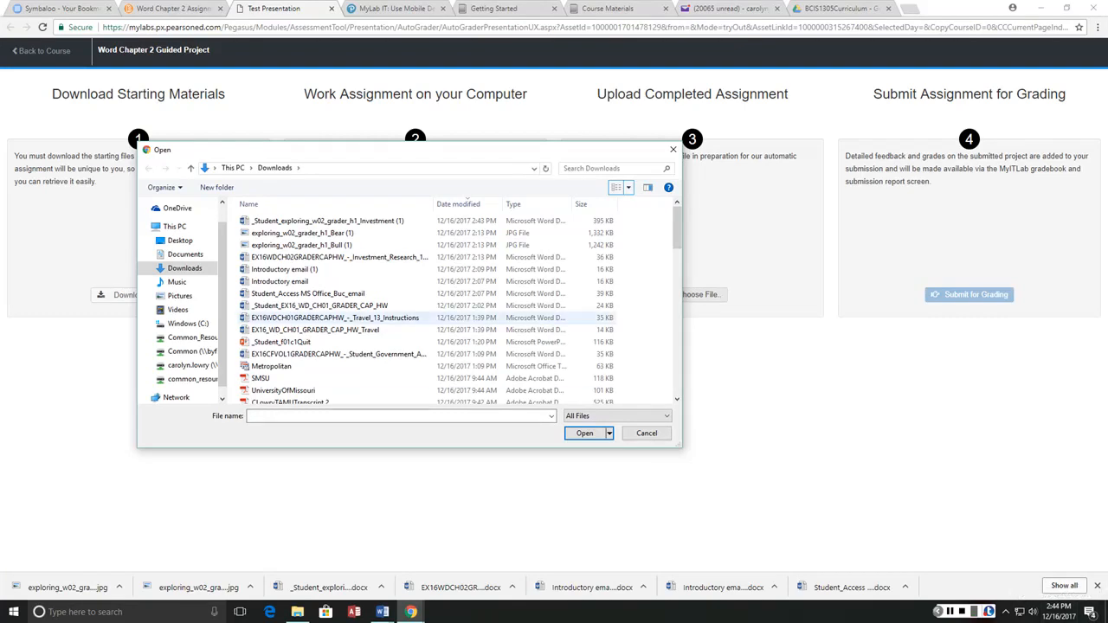
pyautogui.doubleClick(327, 221)
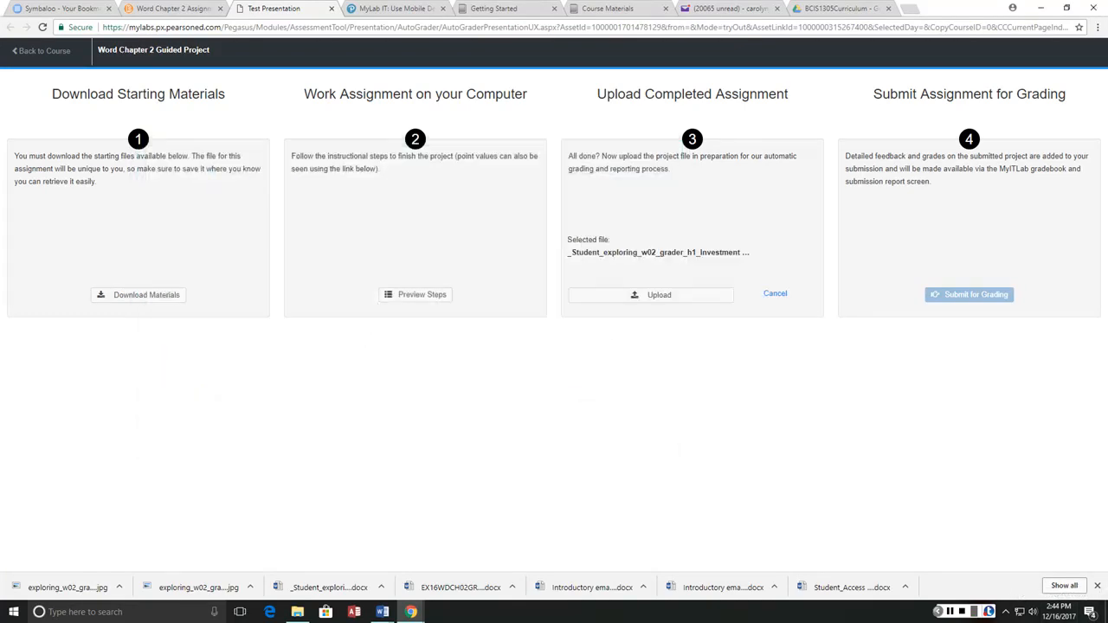
pyautogui.click(651, 295)
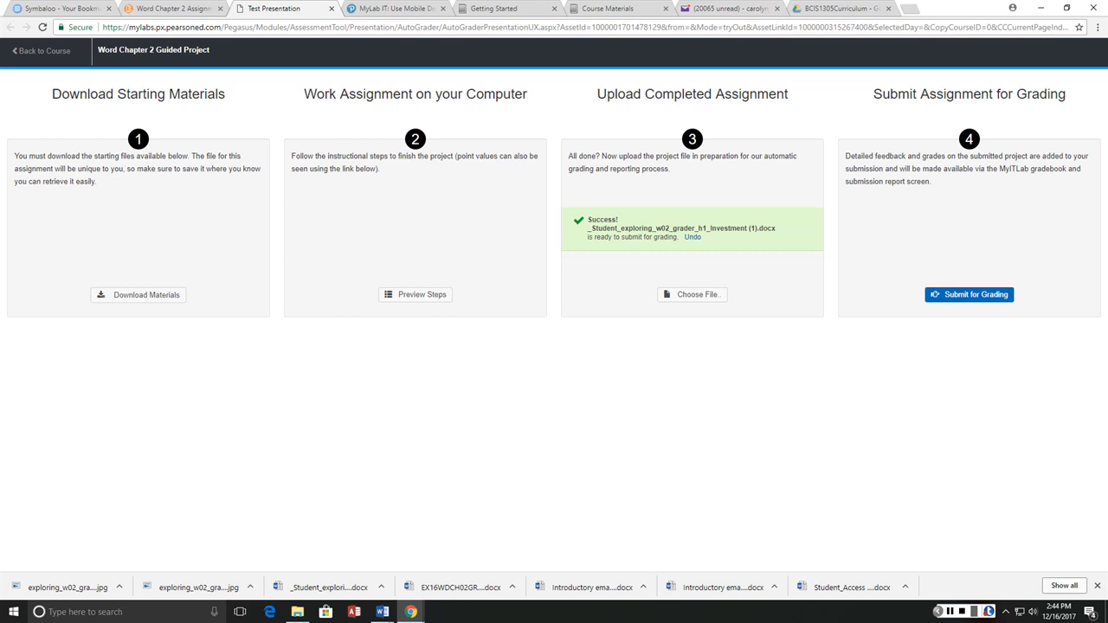
# Step: Submit the uploaded Word Chapter 2 Guided Project for grading and close the assignment
pyautogui.click(970, 295)
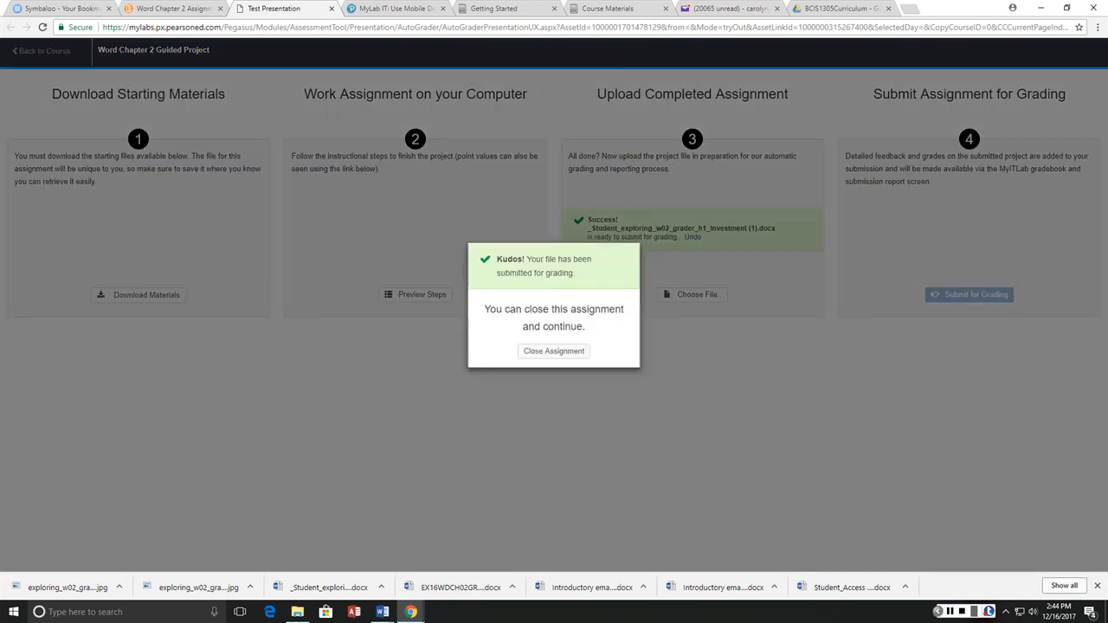
pyautogui.click(554, 350)
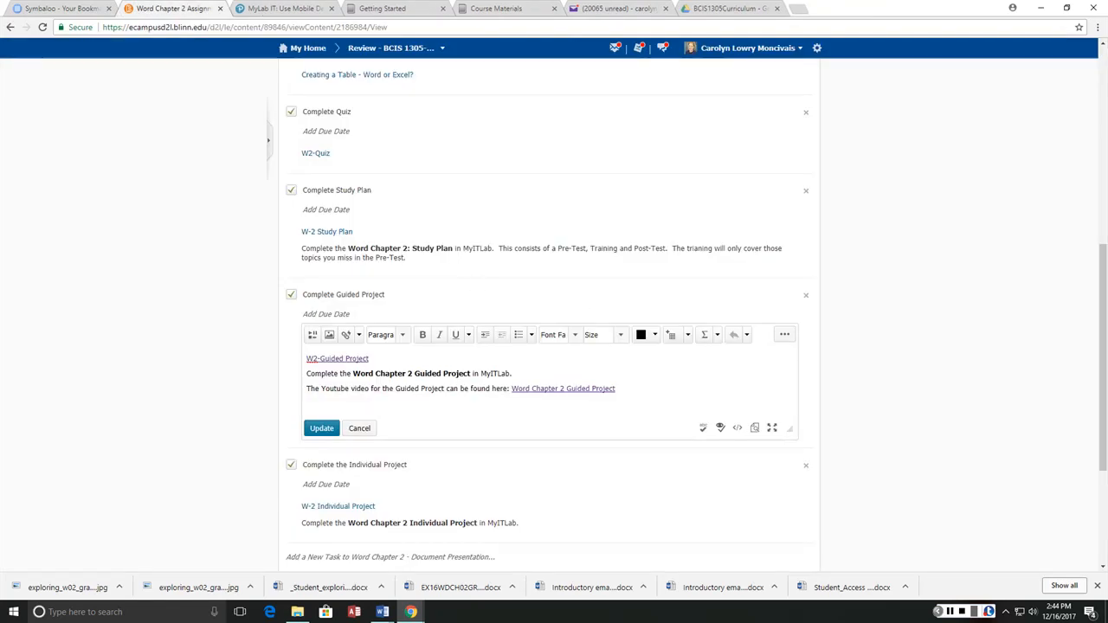